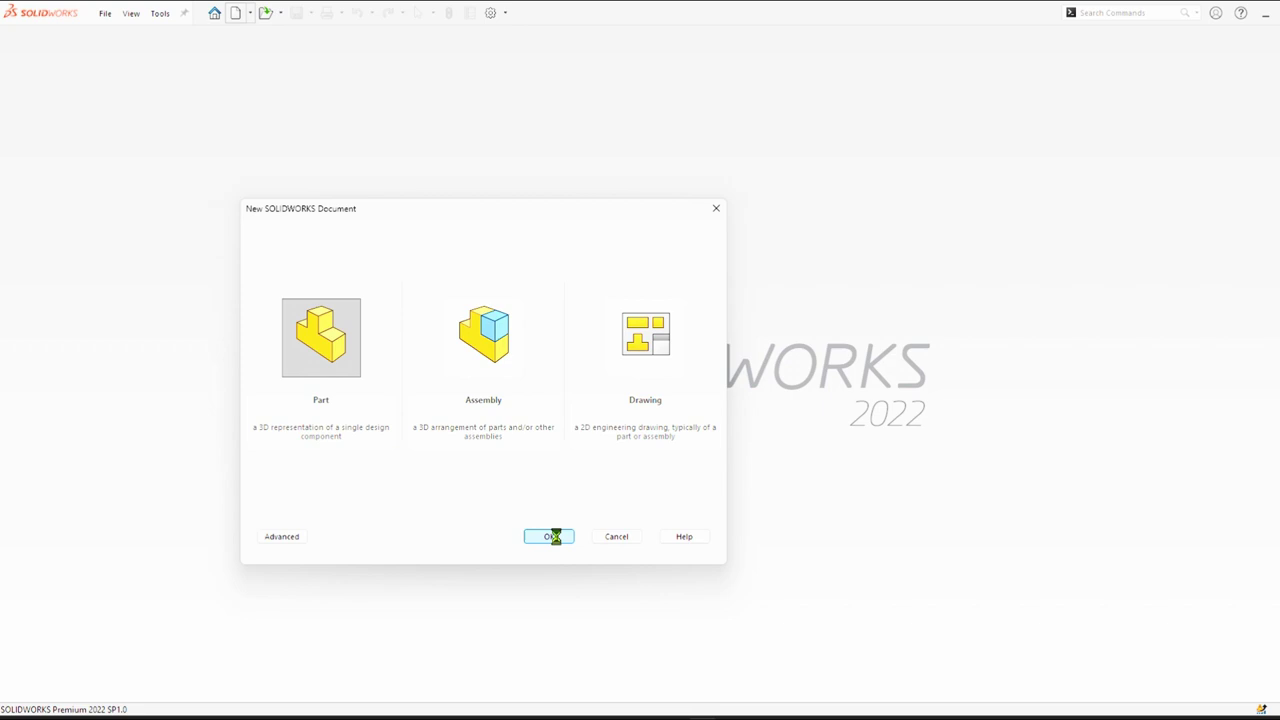
Step: Create a new part document and start a sketch on the Front Plane
{"action": "left_click", "coordinate": [557, 534]}
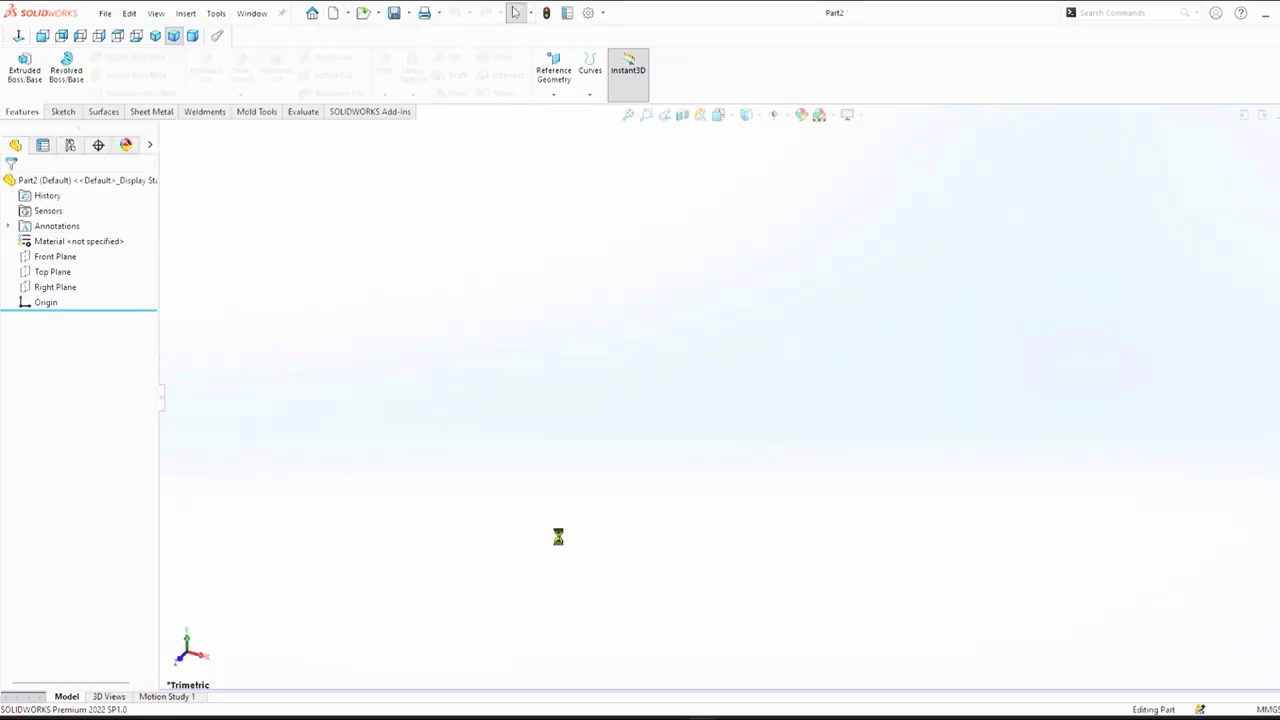
{"action": "left_click", "coordinate": [55, 256]}
{"action": "left_click", "coordinate": [54, 238]}
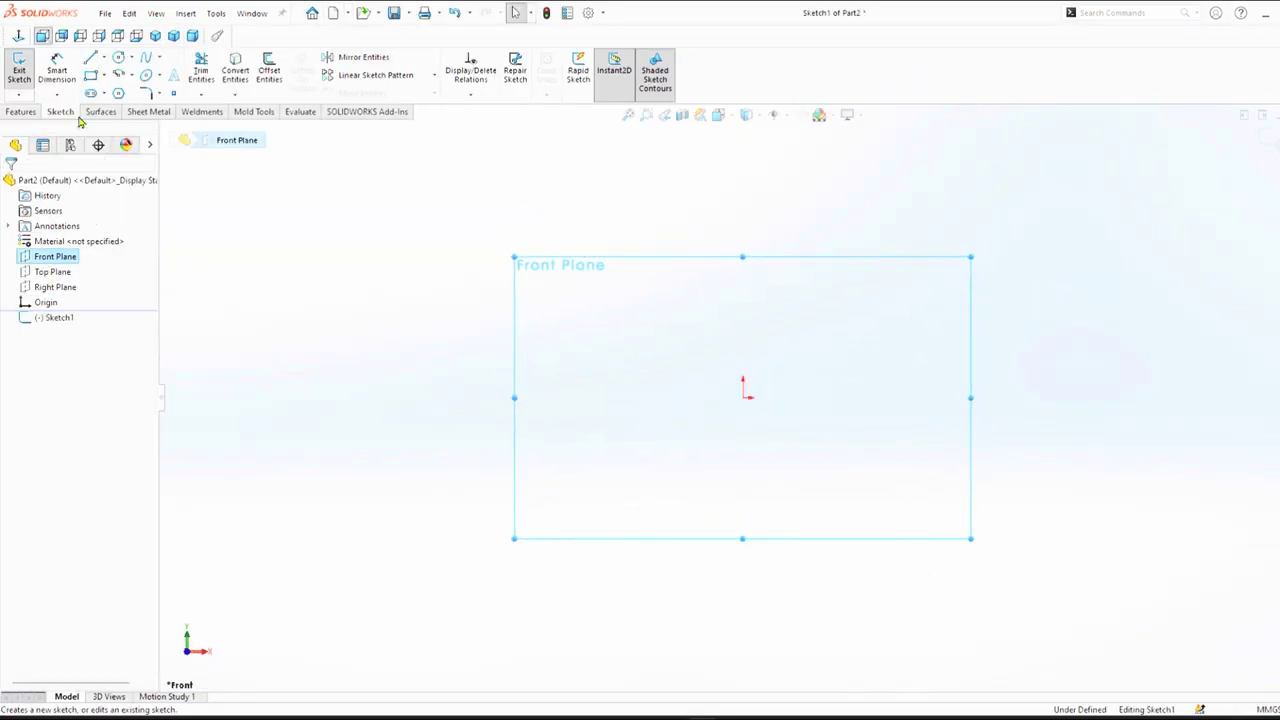
Step: Sketch a corner rectangle about 113 by 63 mm, starting at the origin and extending up and to the right
{"action": "left_click", "coordinate": [91, 75]}
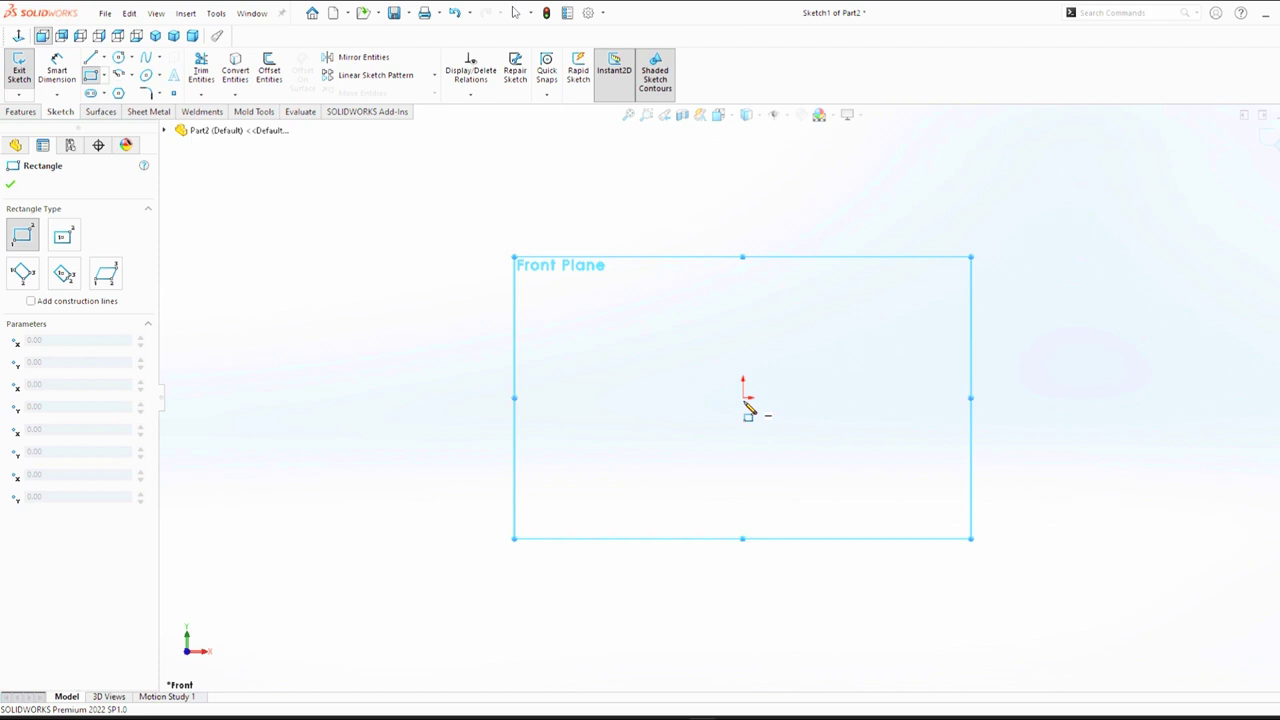
{"action": "left_click", "coordinate": [743, 397]}
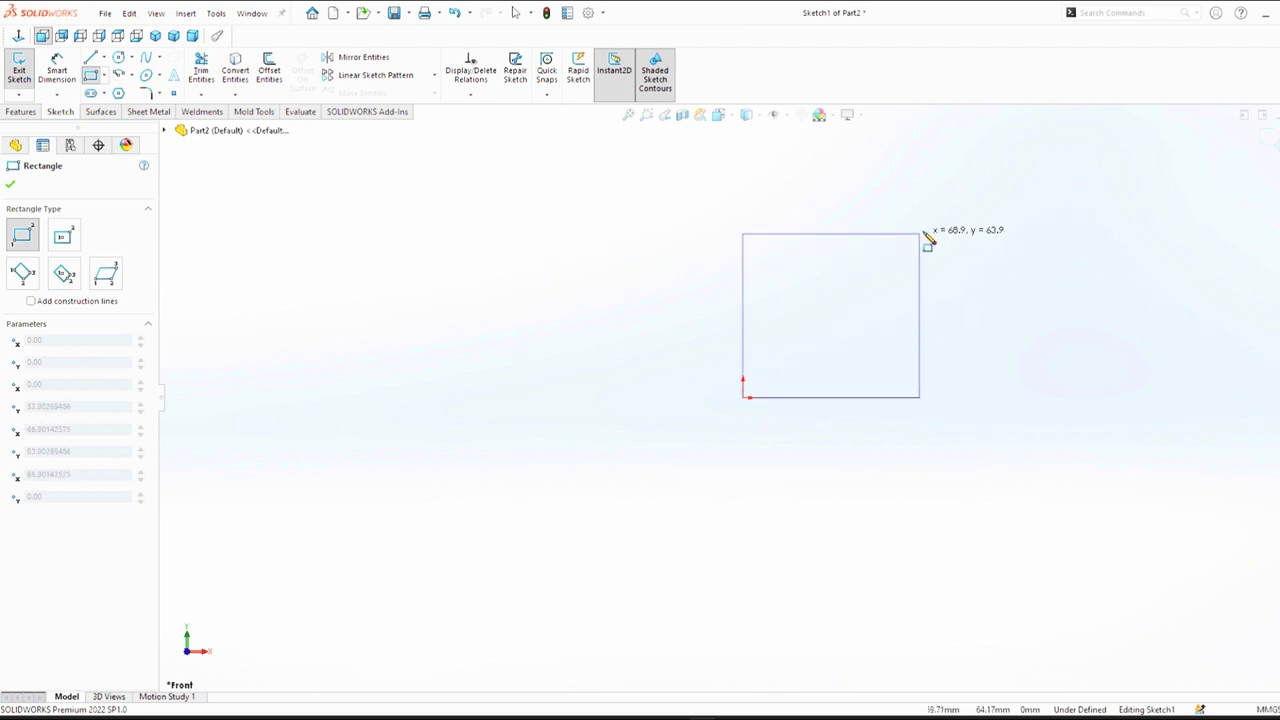
{"action": "left_click", "coordinate": [1035, 240]}
Step: Sketch a second rectangle about 98 by 54 mm inside the first, sharing its upper-right corner
{"action": "left_click", "coordinate": [1034, 237]}
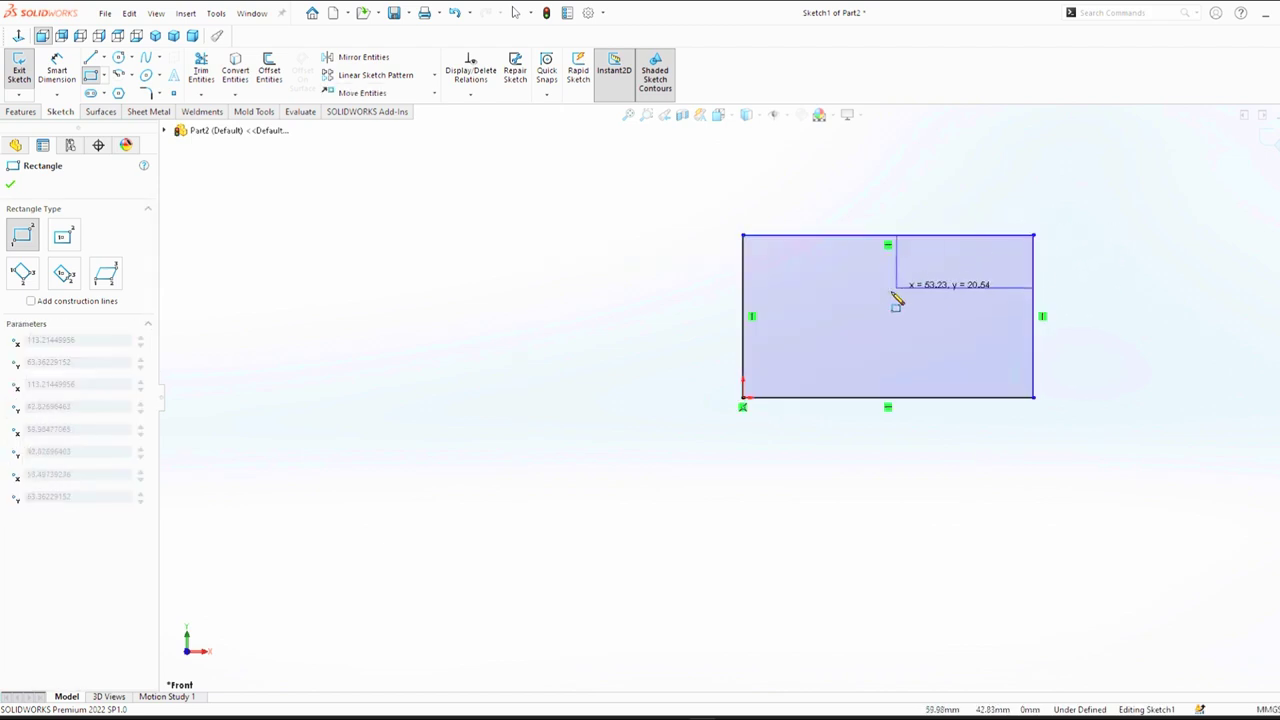
{"action": "left_click", "coordinate": [783, 374]}
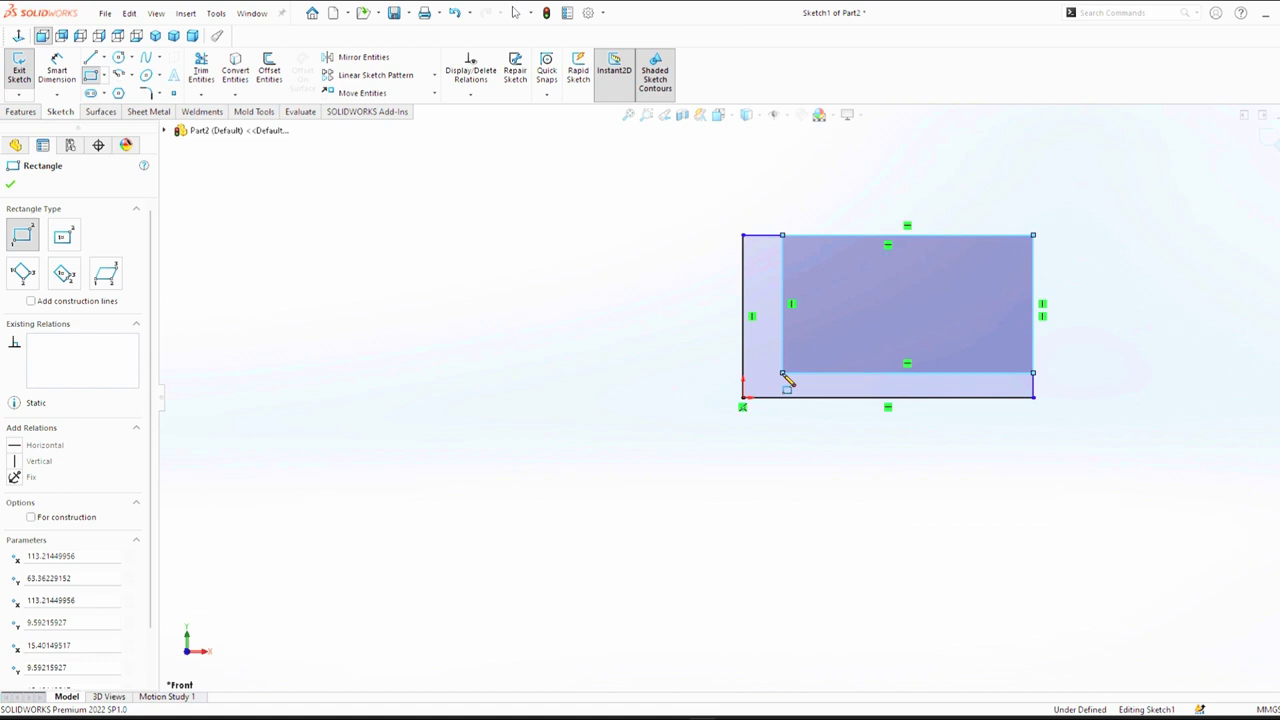
{"action": "right_click", "coordinate": [786, 377]}
{"action": "key", "text": "Escape"}
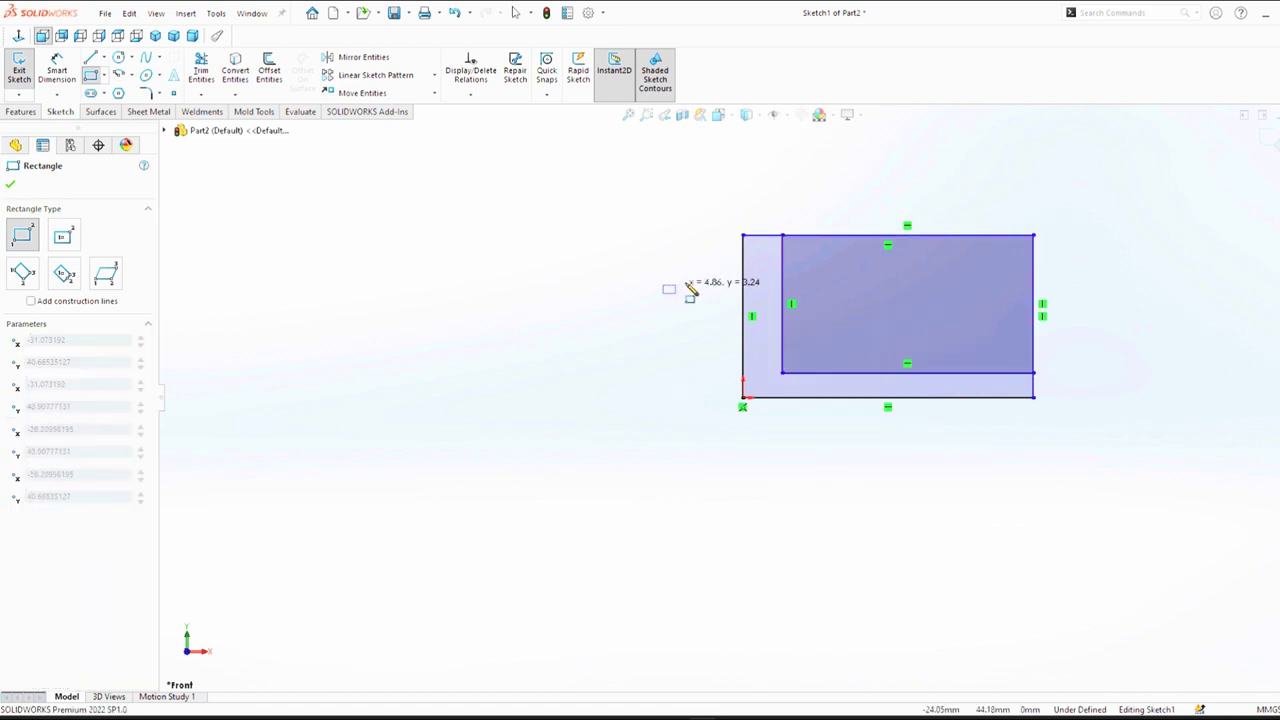
{"action": "key", "text": "Escape"}
Step: Dimension the gap between the left edges of the two rectangles as 16 mm
{"action": "right_click_drag", "start_coordinate": [646, 283], "coordinate": [645, 225]}
{"action": "left_click", "coordinate": [750, 280]}
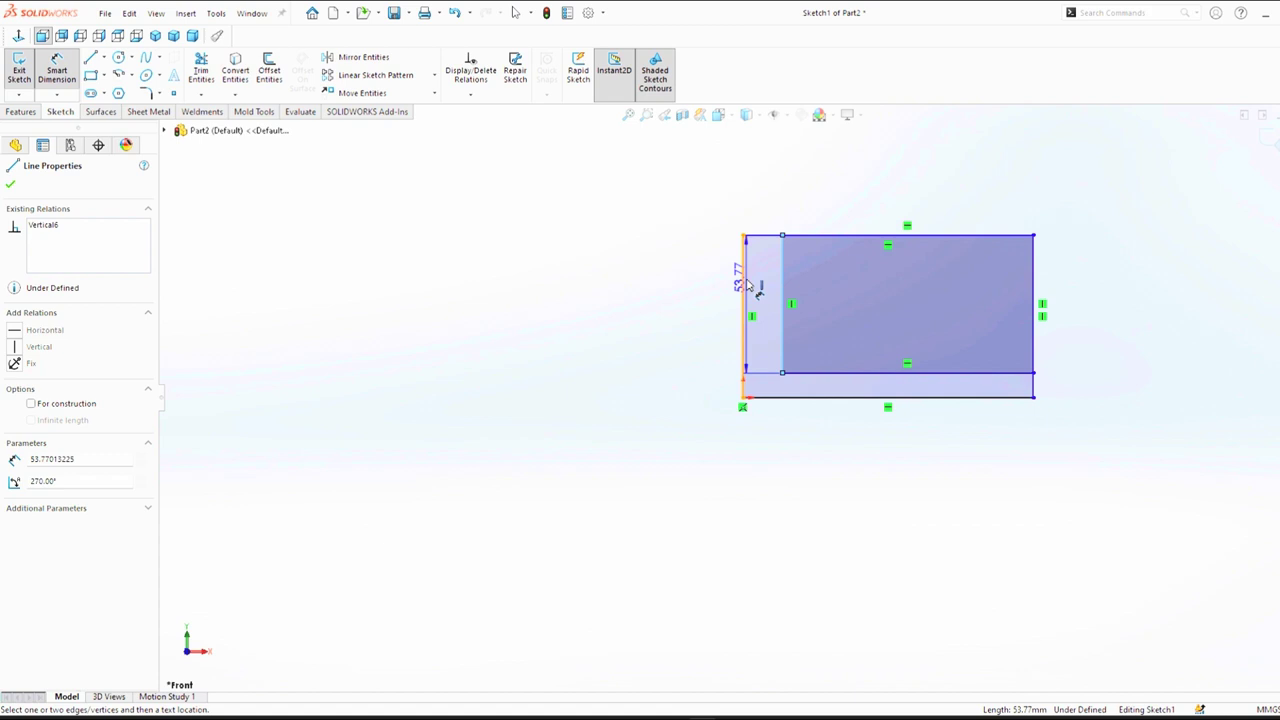
{"action": "left_click", "coordinate": [757, 286]}
{"action": "left_click", "coordinate": [770, 202]}
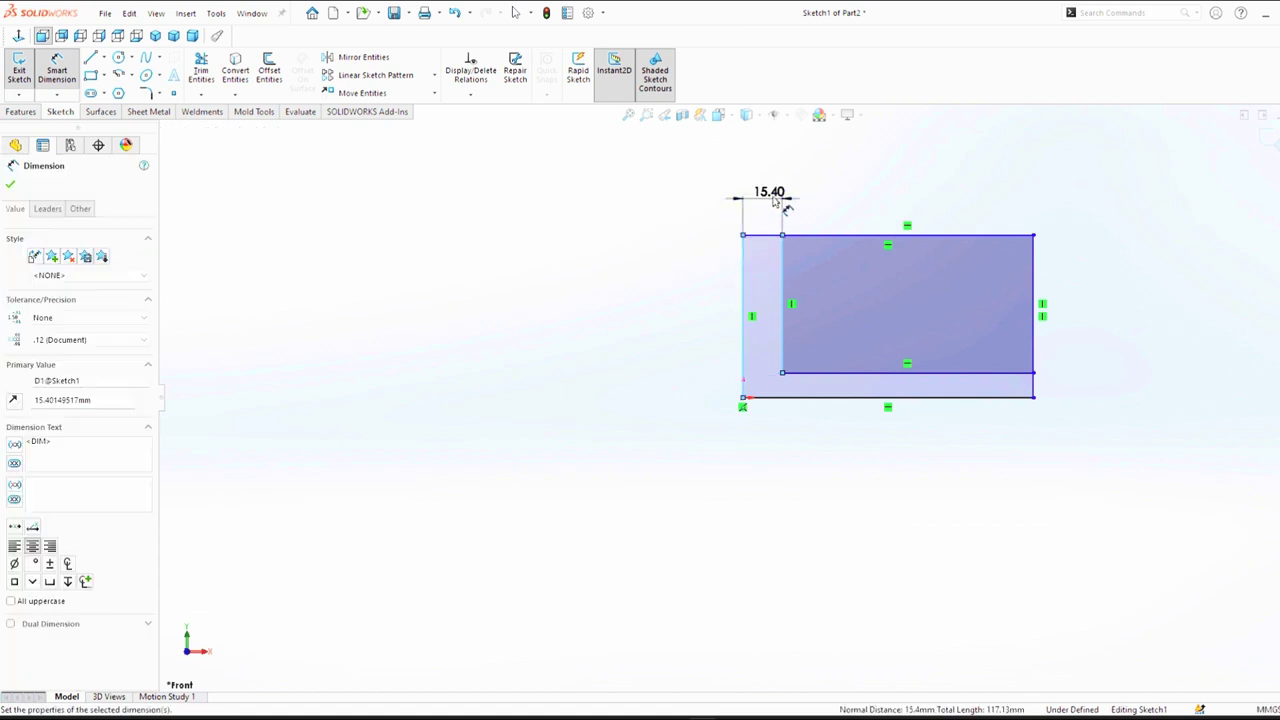
{"action": "type", "text": "1"}
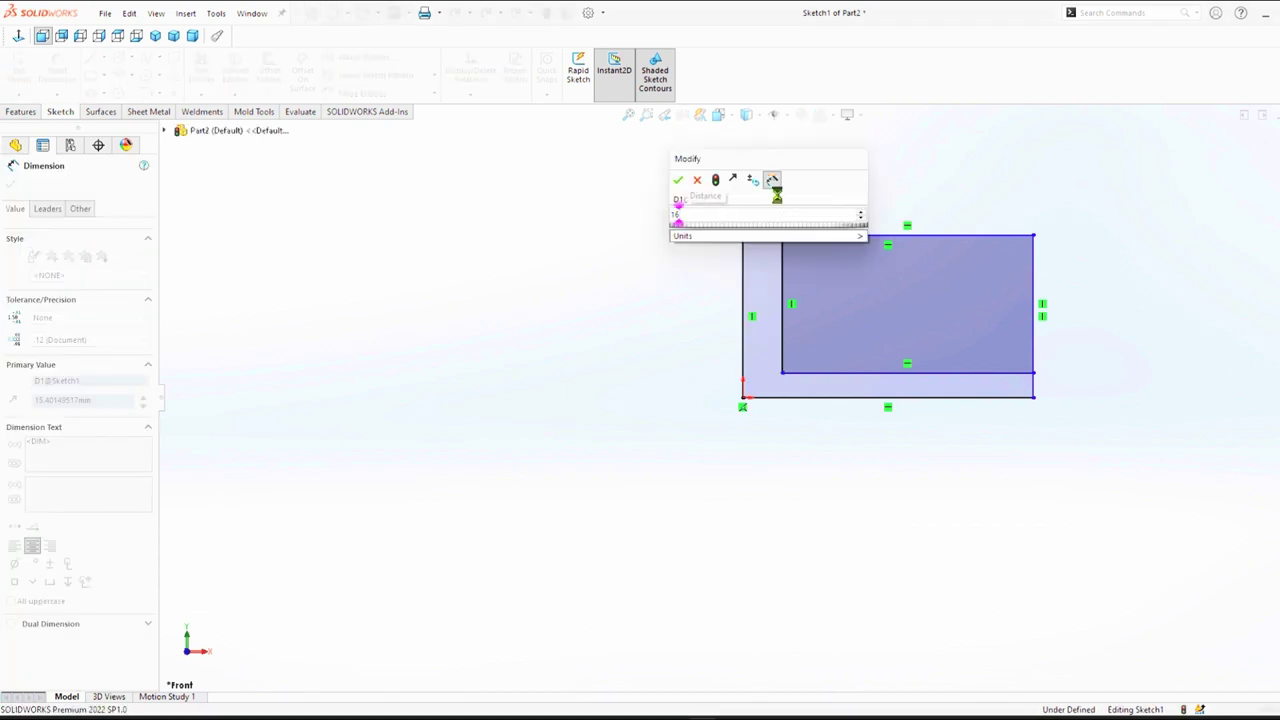
{"action": "type", "text": "6"}
{"action": "key", "text": "Return"}
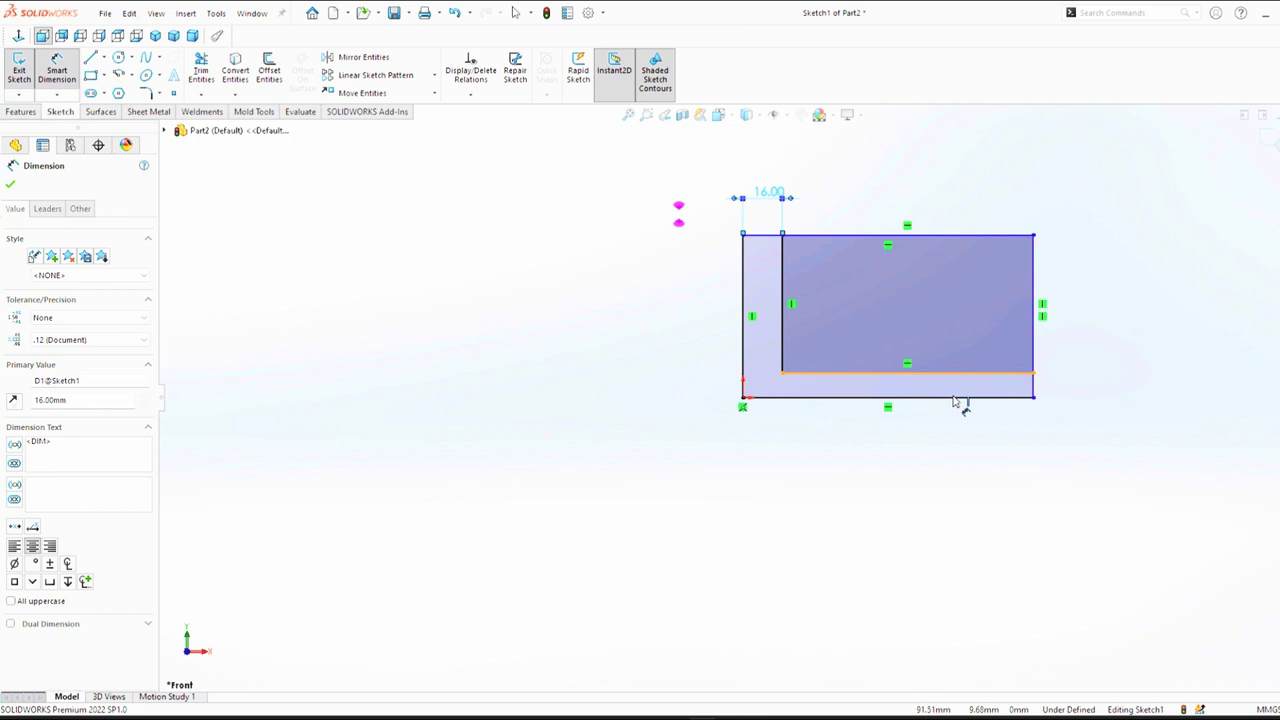
Step: Dimension the gap between the lower edges of the two rectangles as 16 mm
{"action": "left_click", "coordinate": [953, 373]}
{"action": "left_click", "coordinate": [953, 398]}
{"action": "left_click", "coordinate": [1118, 389]}
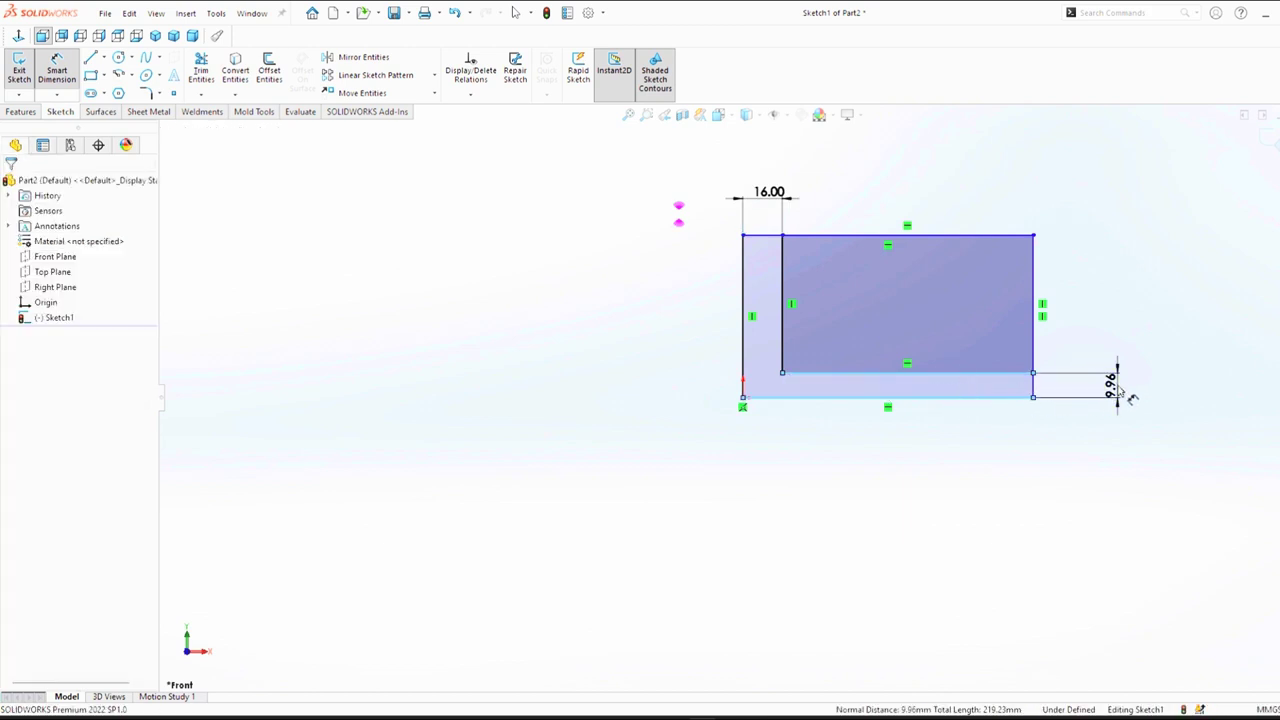
{"action": "left_click", "coordinate": [1120, 393]}
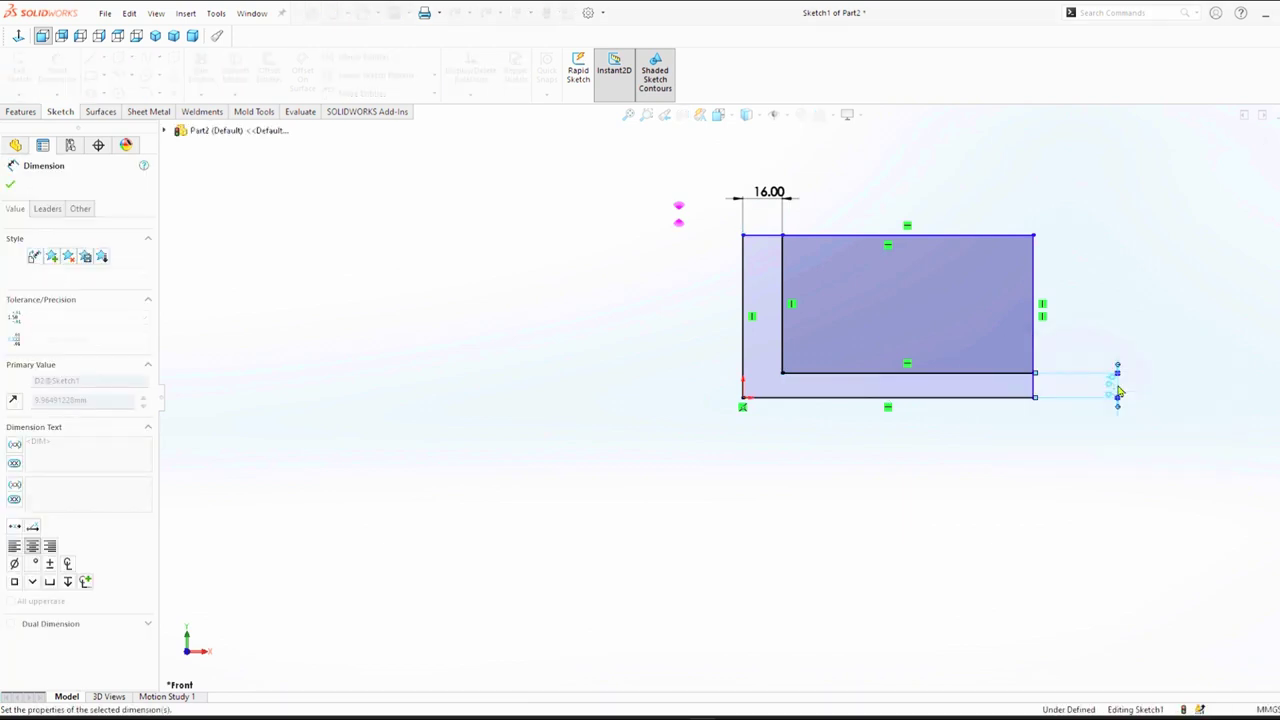
{"action": "type", "text": "16"}
{"action": "key", "text": "Return"}
Step: Dimension the outer rectangle's left edge to a height of 64 mm
{"action": "left_click", "coordinate": [741, 308]}
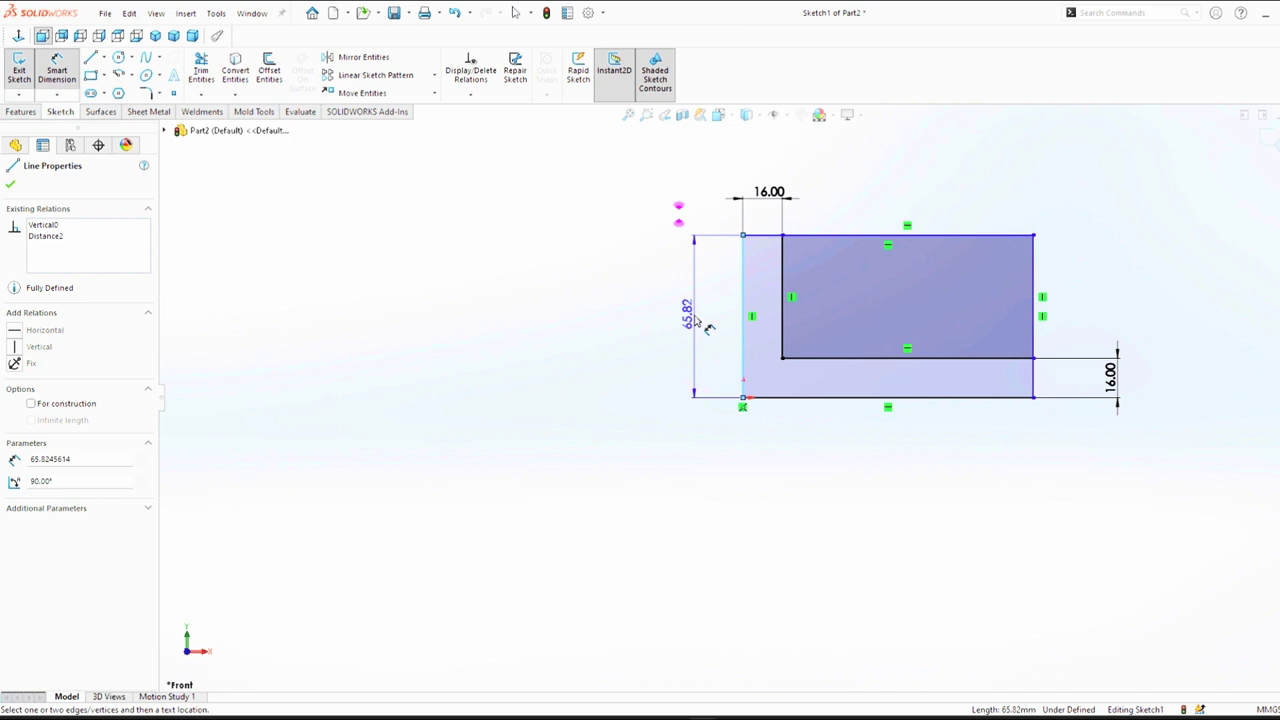
{"action": "left_click", "coordinate": [714, 318]}
{"action": "type", "text": "6"}
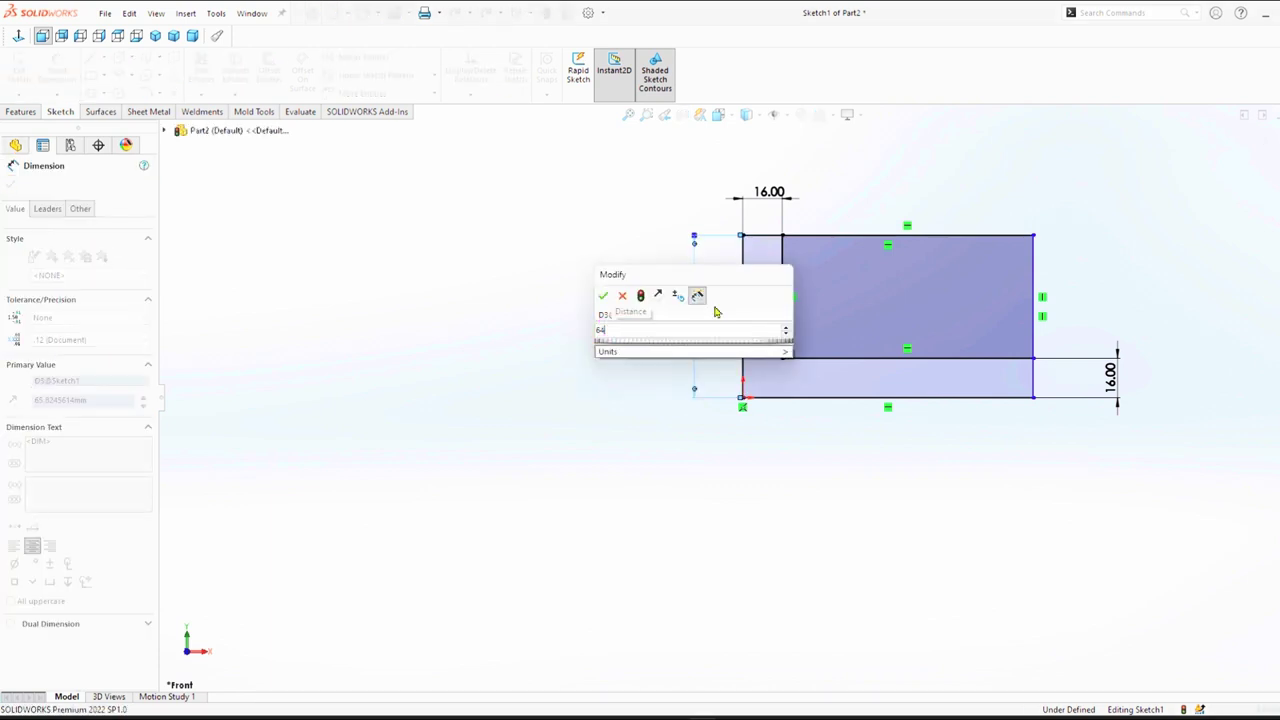
{"action": "type", "text": "4"}
{"action": "key", "text": "Return"}
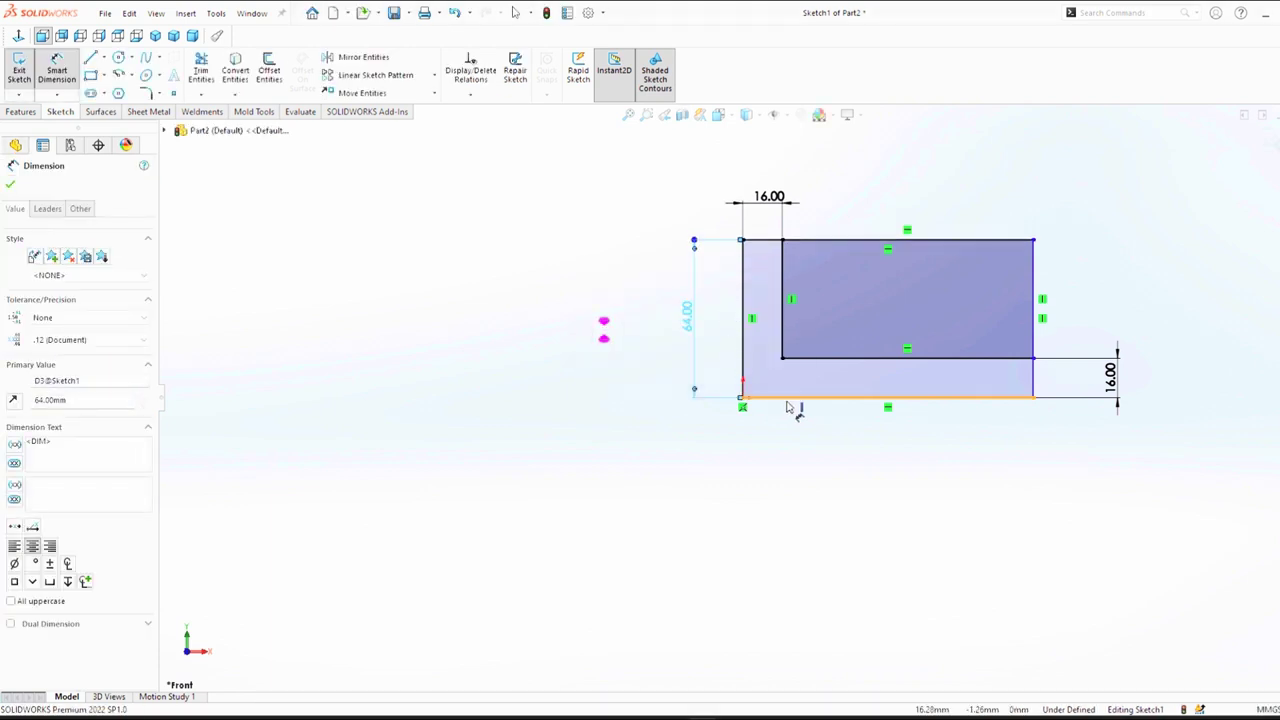
Step: Dimension the outer rectangle's bottom edge to a length of 100 mm
{"action": "left_click", "coordinate": [787, 407]}
{"action": "left_click", "coordinate": [848, 471]}
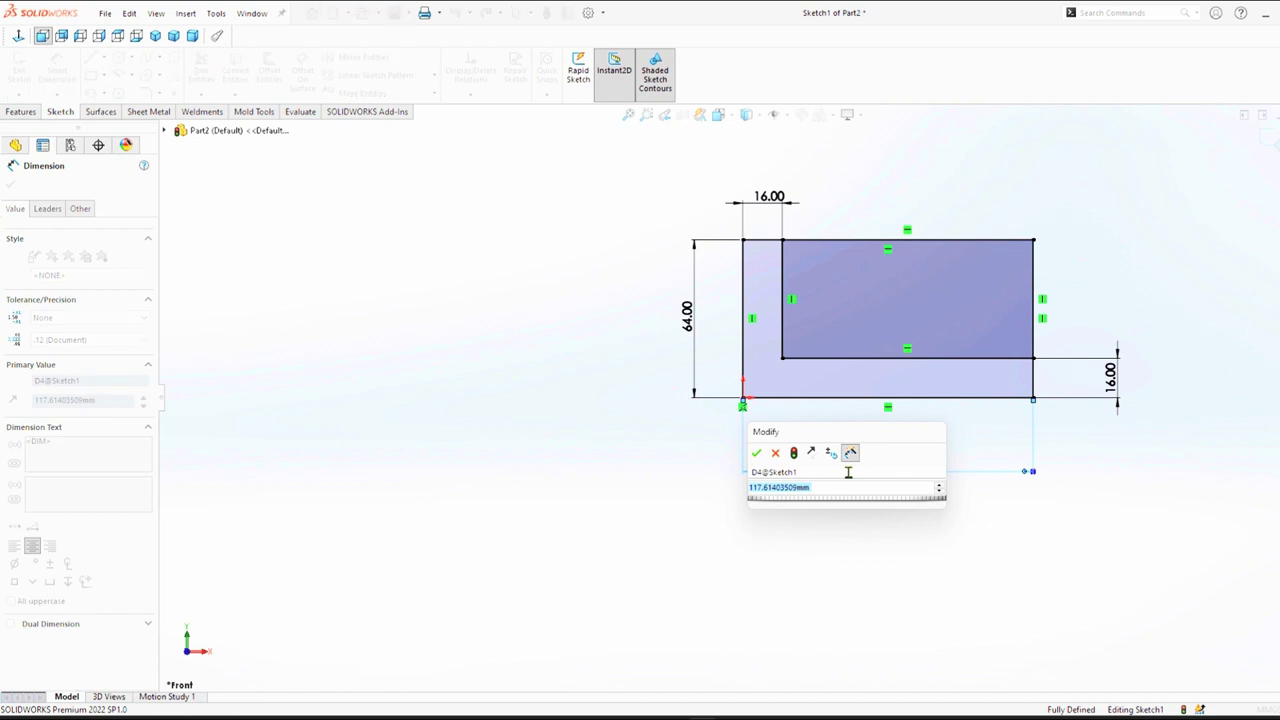
{"action": "type", "text": "100"}
{"action": "key", "text": "Return"}
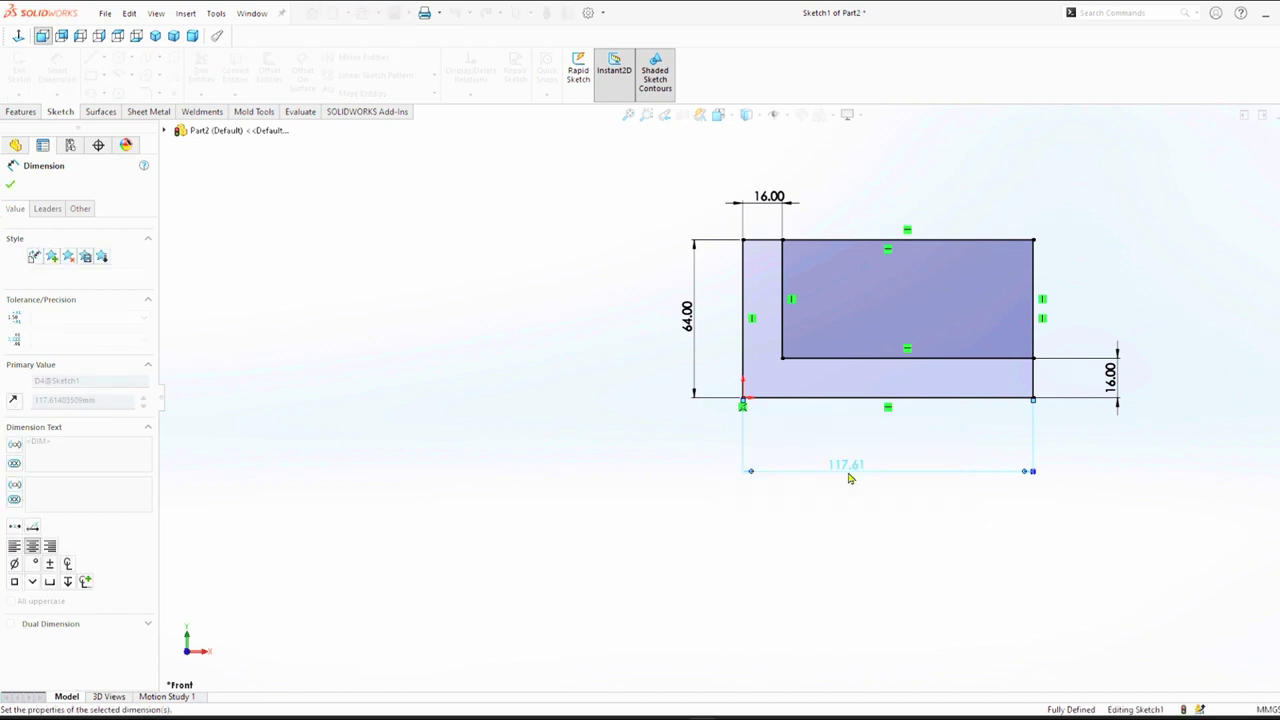
Step: Trim away the overlapping upper and right edges of the rectangles to leave a closed L-shaped profile
{"action": "right_click_drag", "start_coordinate": [484, 297], "coordinate": [443, 343]}
{"action": "mouse_move", "coordinate": [904, 208]}
{"action": "left_mouse_down"}
{"action": "mouse_move", "coordinate": [905, 263]}
{"action": "mouse_move", "coordinate": [1002, 275]}
{"action": "left_mouse_up"}
{"action": "left_click", "coordinate": [12, 186]}
Step: Extrude the L-shaped profile as a blind boss with a depth of 70 mm
{"action": "left_click", "coordinate": [21, 111]}
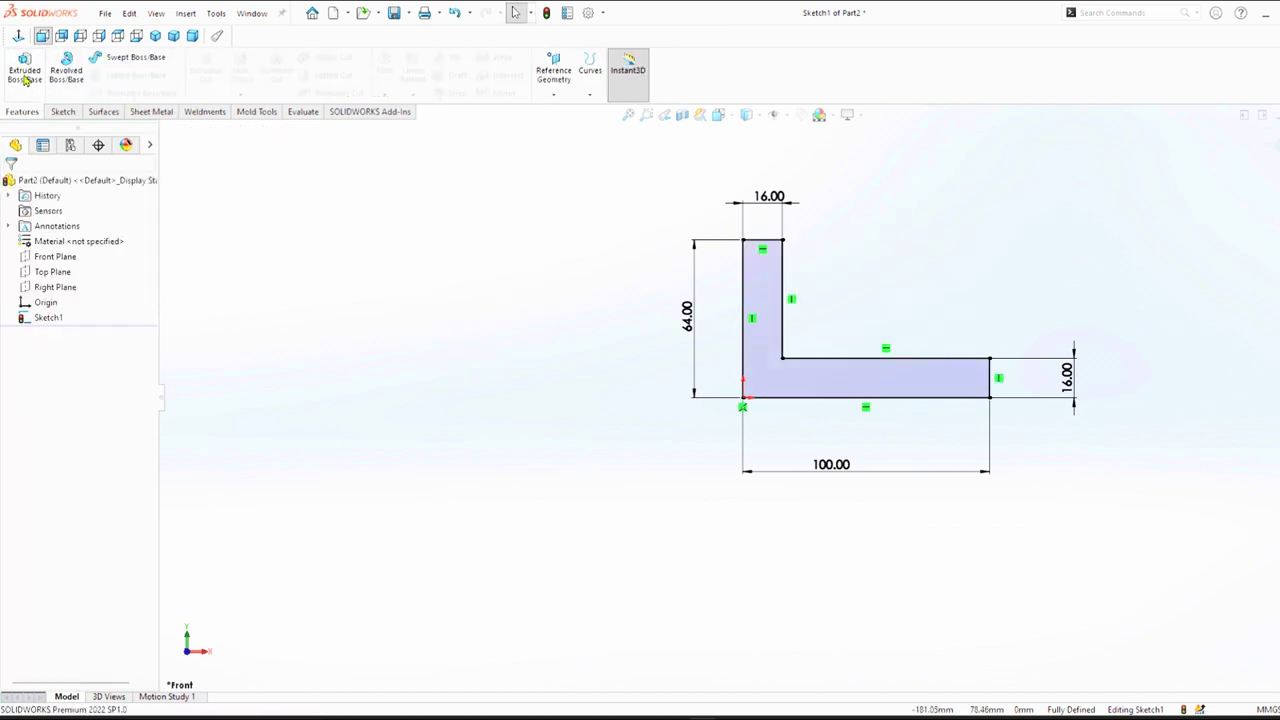
{"action": "left_click", "coordinate": [22, 70]}
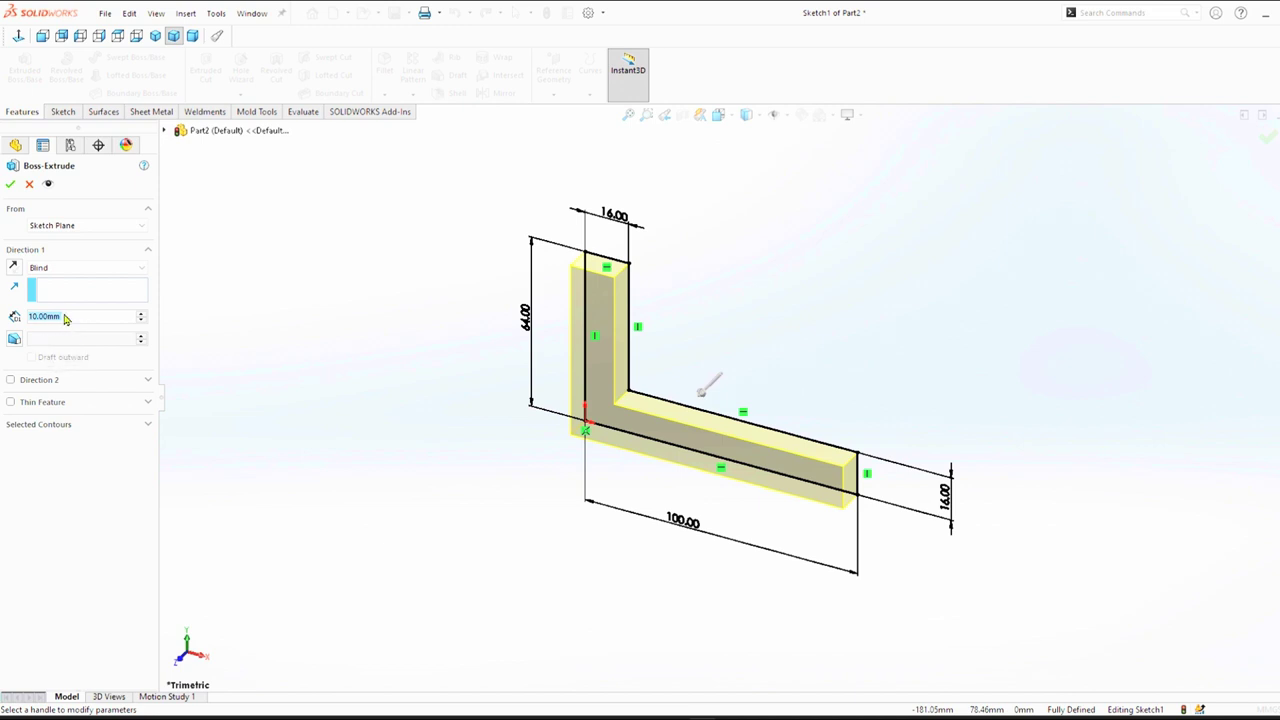
{"action": "type", "text": "70"}
{"action": "key", "text": "Return"}
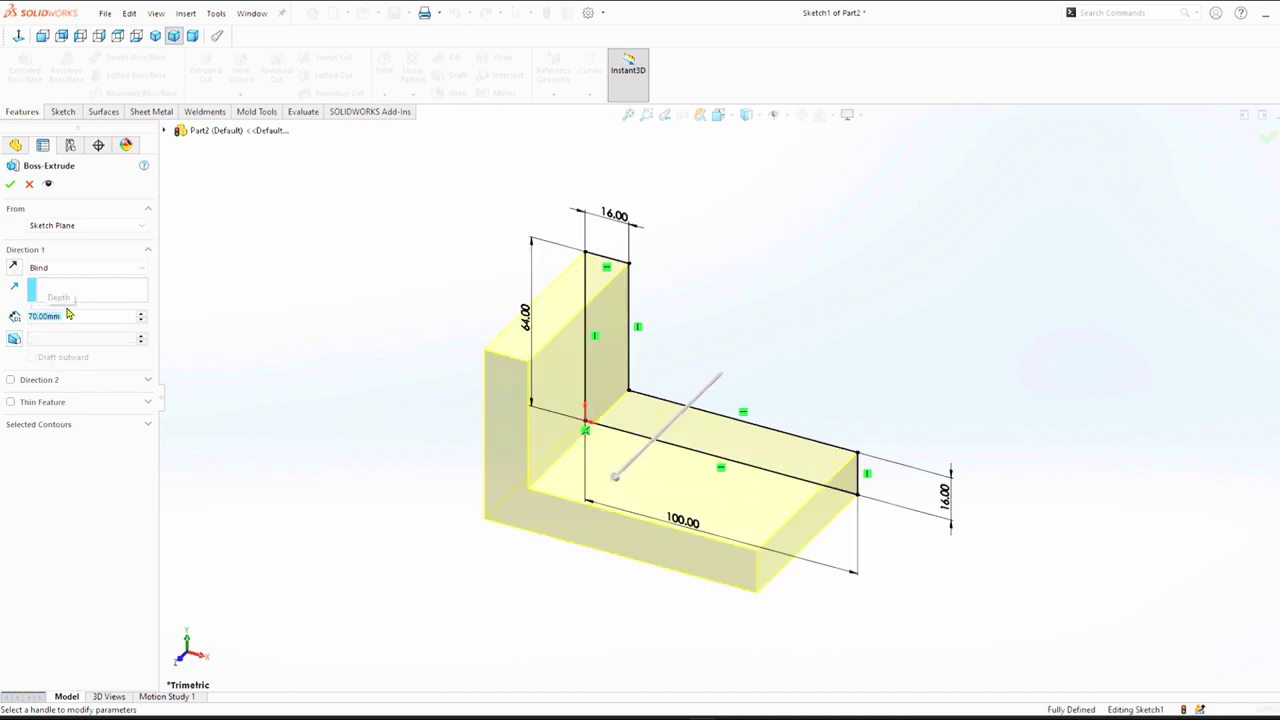
{"action": "left_click", "coordinate": [11, 185]}
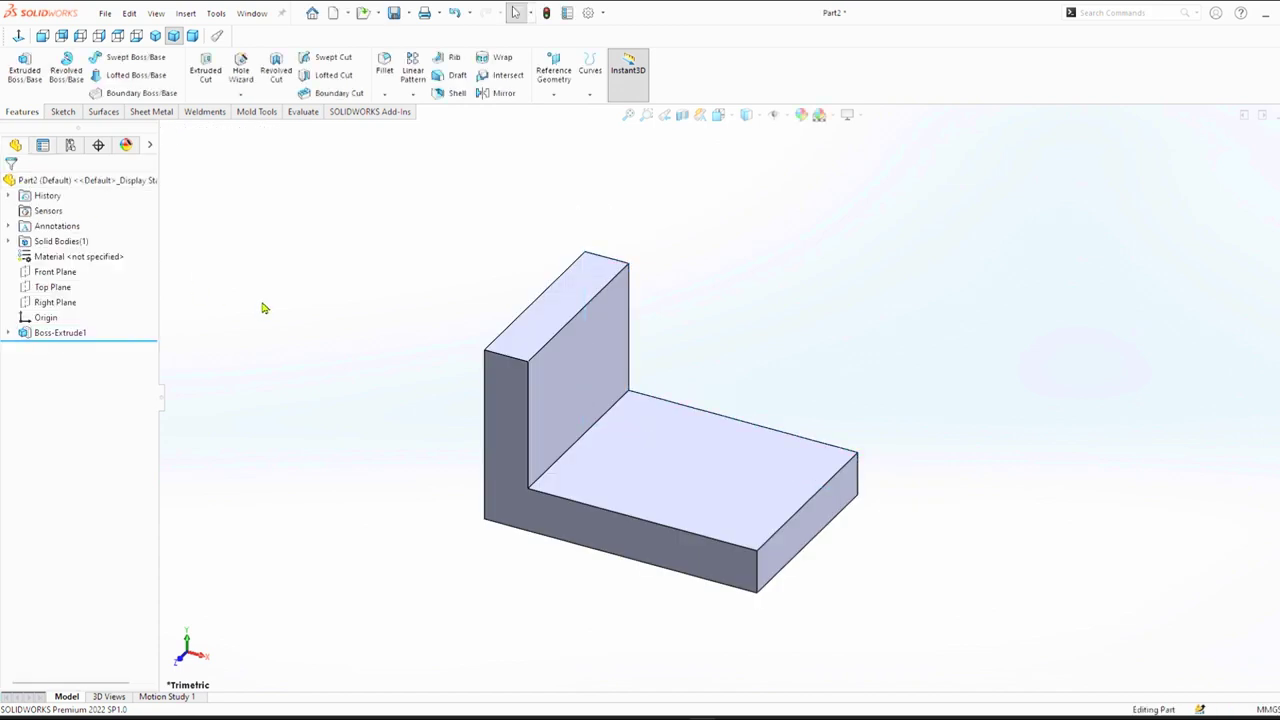
Step: Start a sketch on the Front Plane and draw a rectangle about 35 by 28 mm from the L-shape's inner corner
{"action": "left_click", "coordinate": [55, 272]}
{"action": "left_click", "coordinate": [63, 257]}
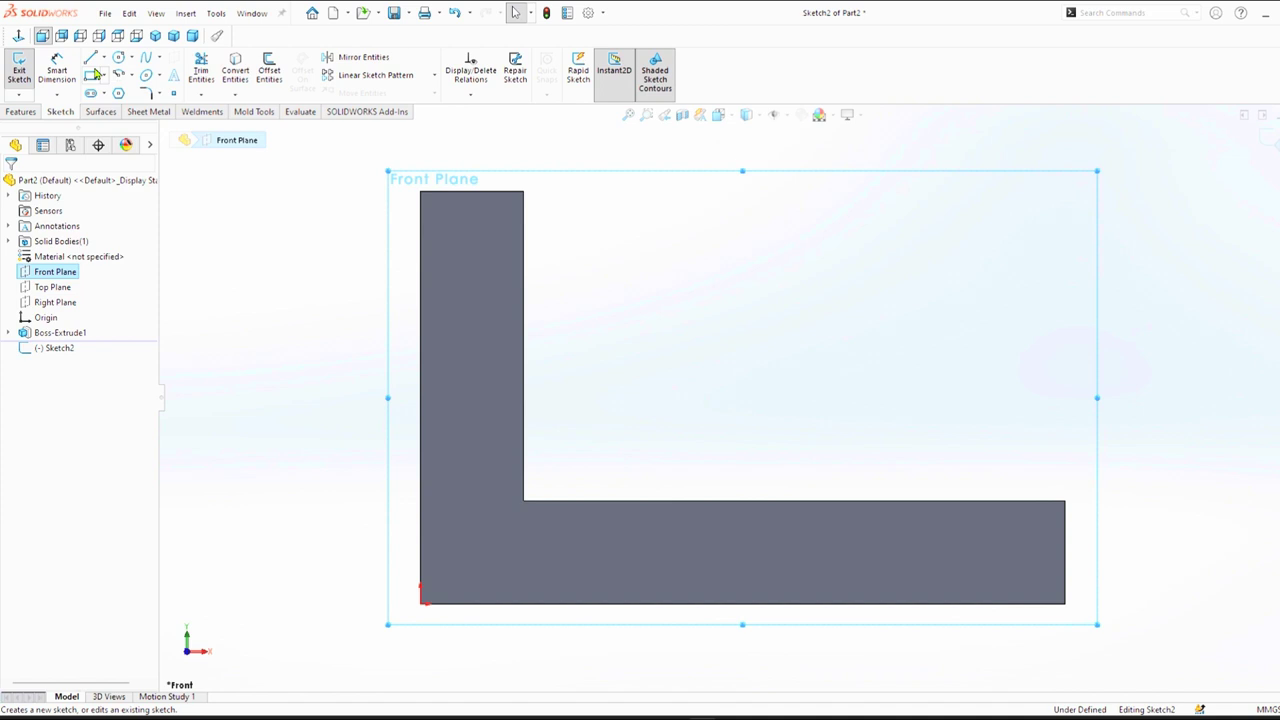
{"action": "left_click", "coordinate": [93, 76]}
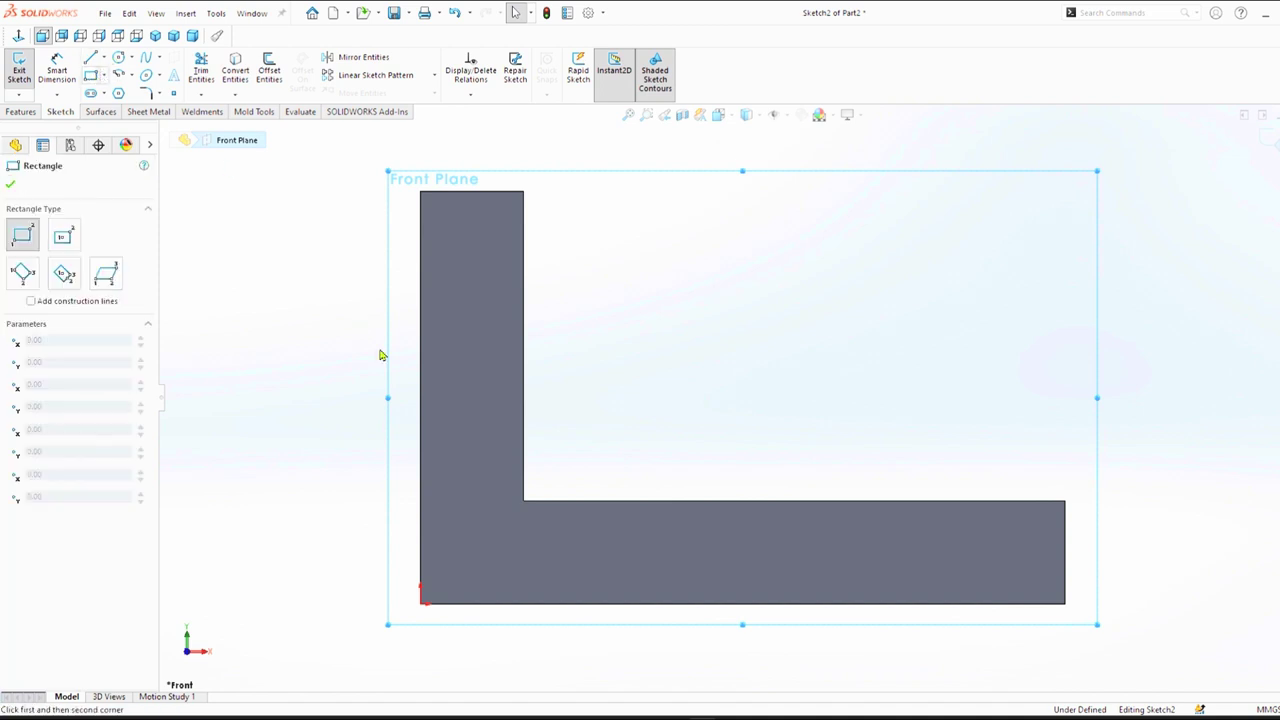
{"action": "left_click", "coordinate": [523, 500]}
{"action": "left_click", "coordinate": [746, 322]}
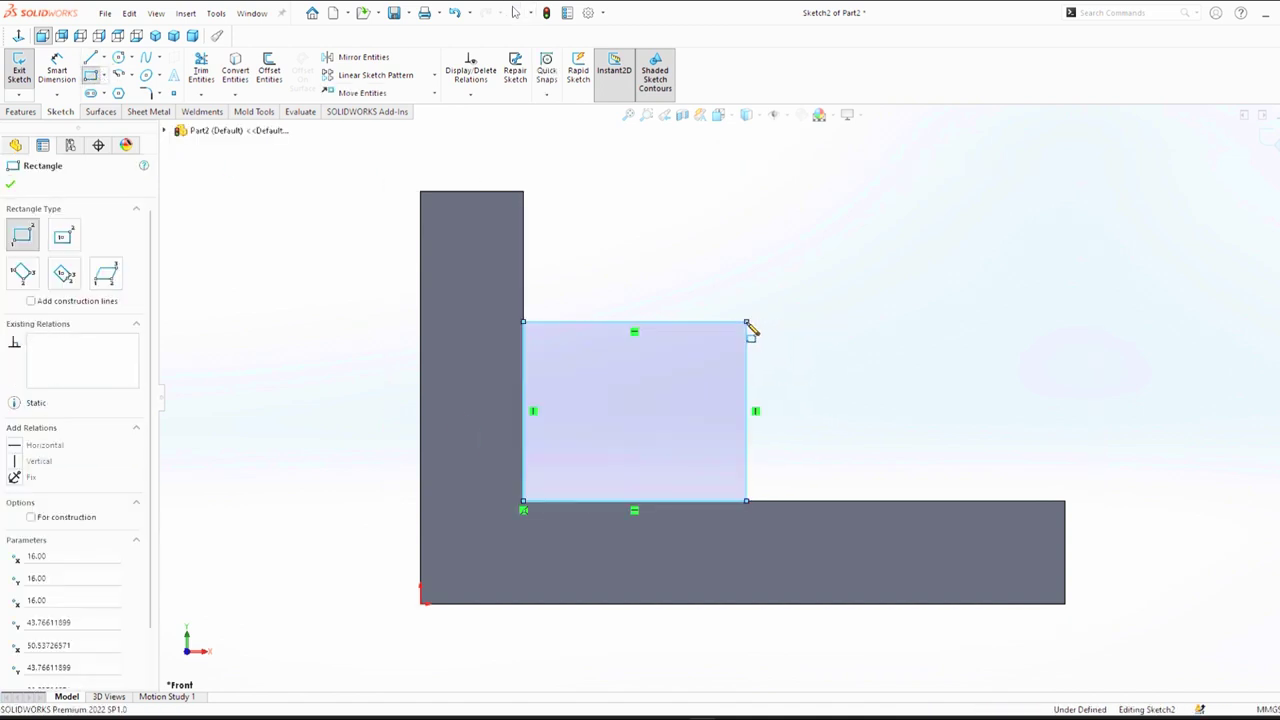
Step: Sketch a circle about 26 mm in diameter centred on the midpoint of the new rectangle's top edge
{"action": "left_click", "coordinate": [132, 59]}
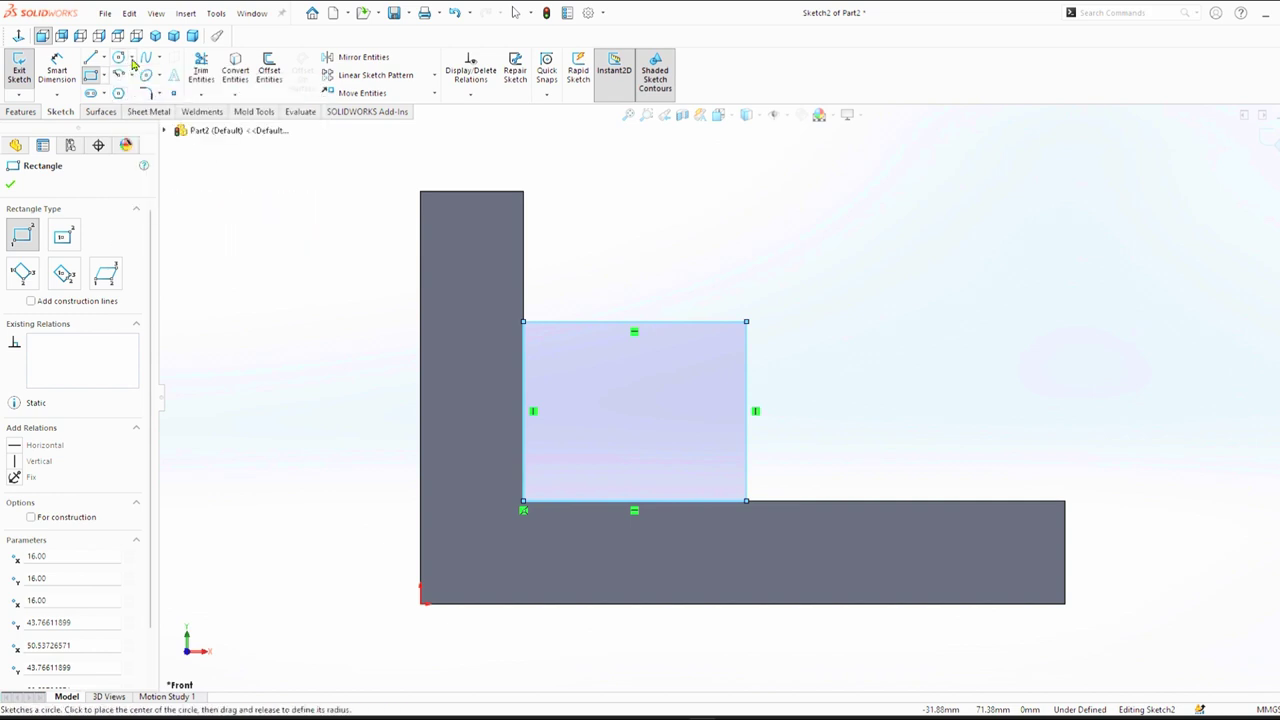
{"action": "left_click", "coordinate": [120, 58]}
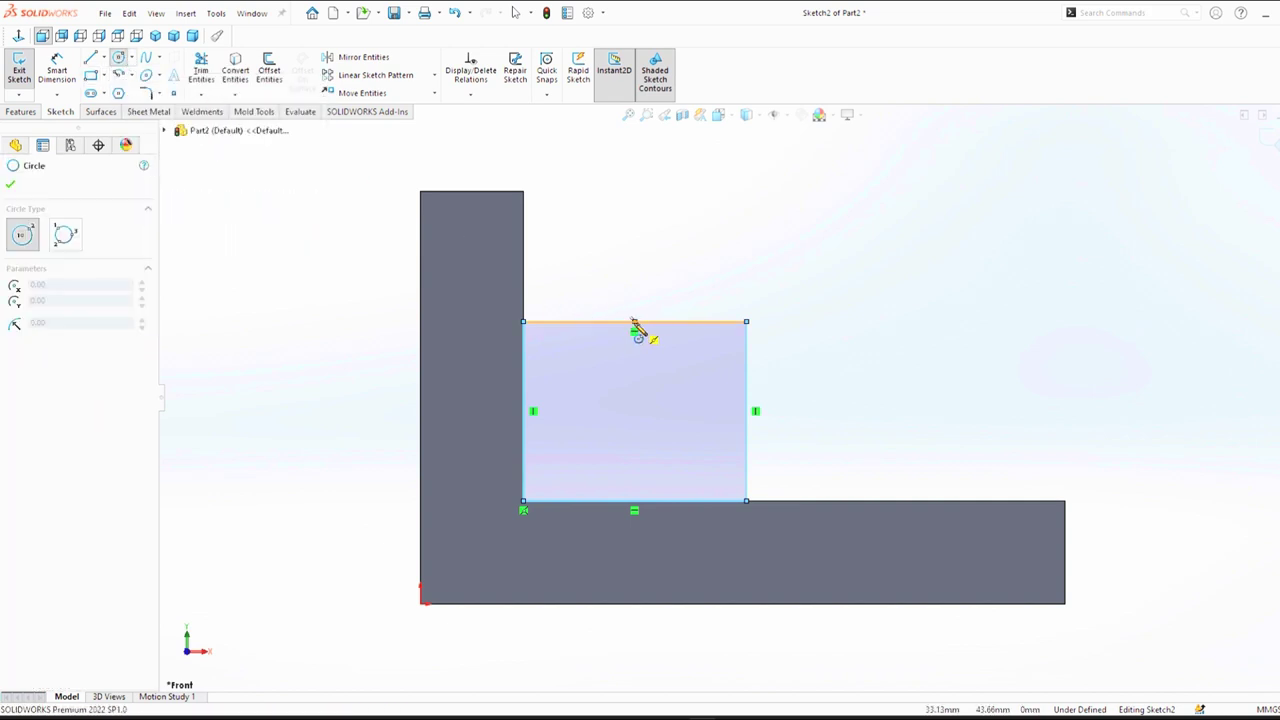
{"action": "left_click", "coordinate": [633, 322]}
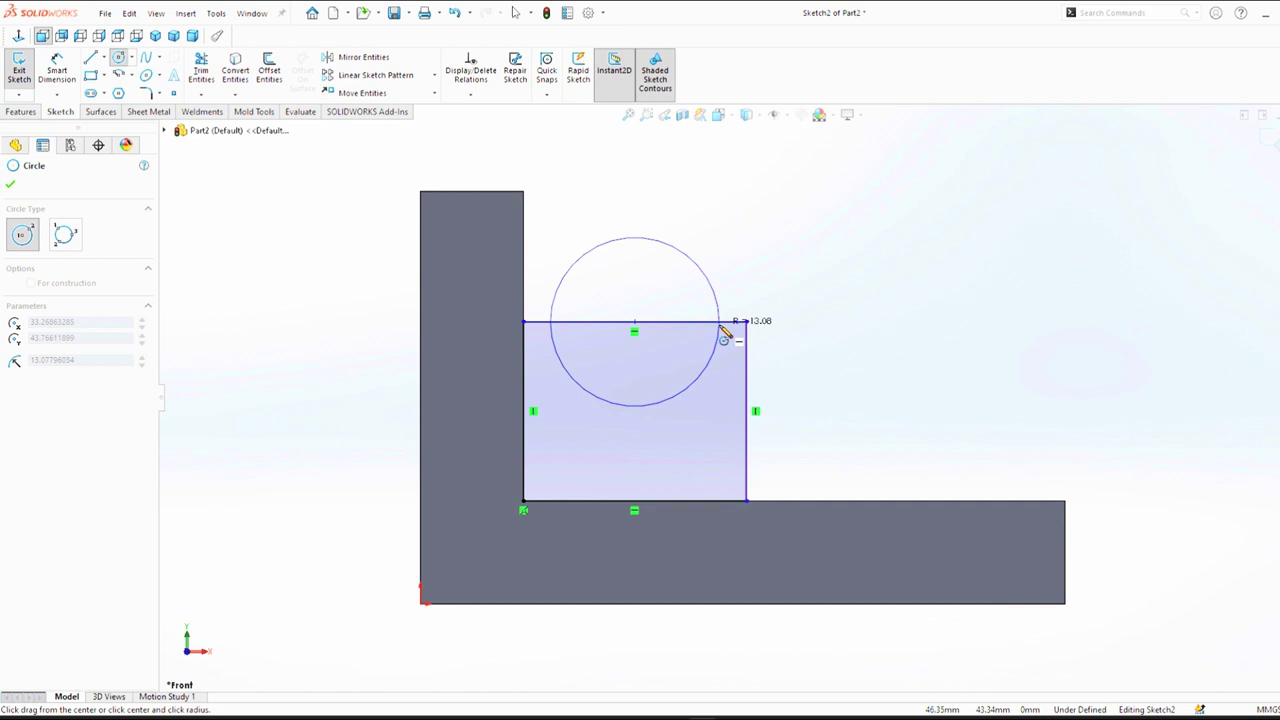
{"action": "left_click", "coordinate": [724, 331]}
Step: Dimension the circle's diameter as 25 mm and place the dimension above it
{"action": "right_click_drag", "start_coordinate": [731, 222], "coordinate": [731, 166]}
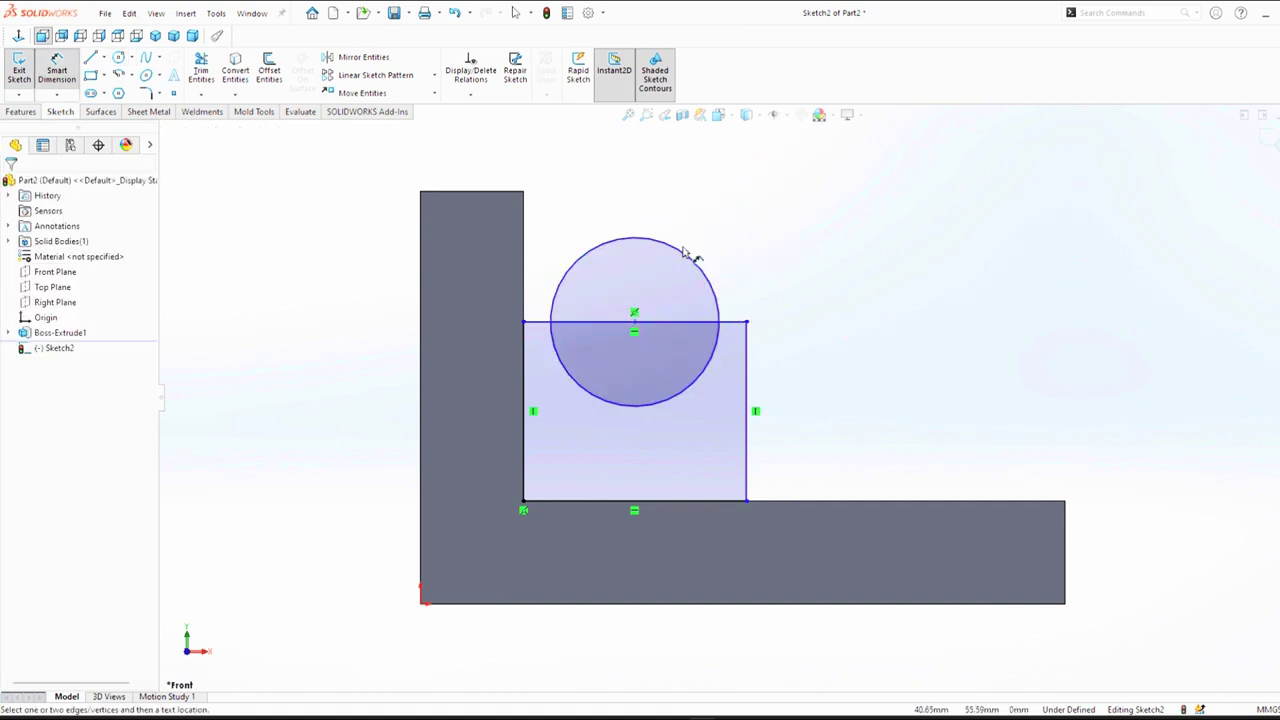
{"action": "left_click", "coordinate": [702, 242]}
{"action": "left_click", "coordinate": [695, 225]}
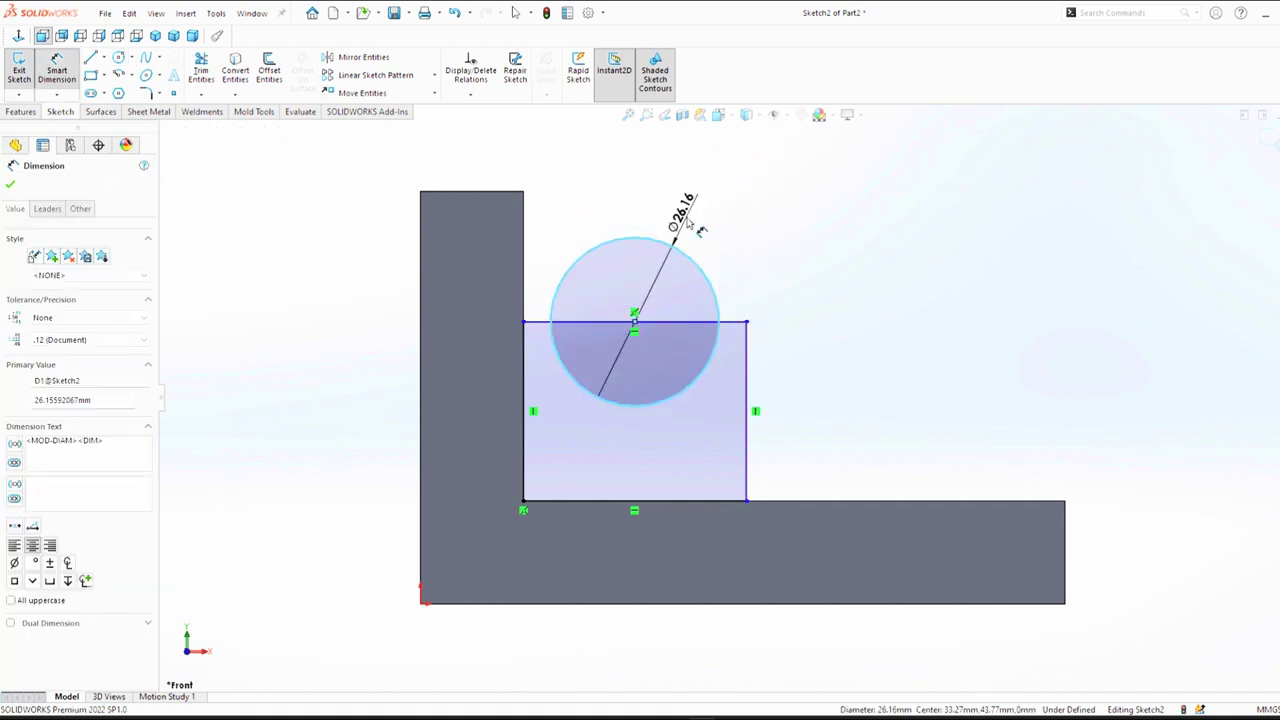
{"action": "type", "text": "2"}
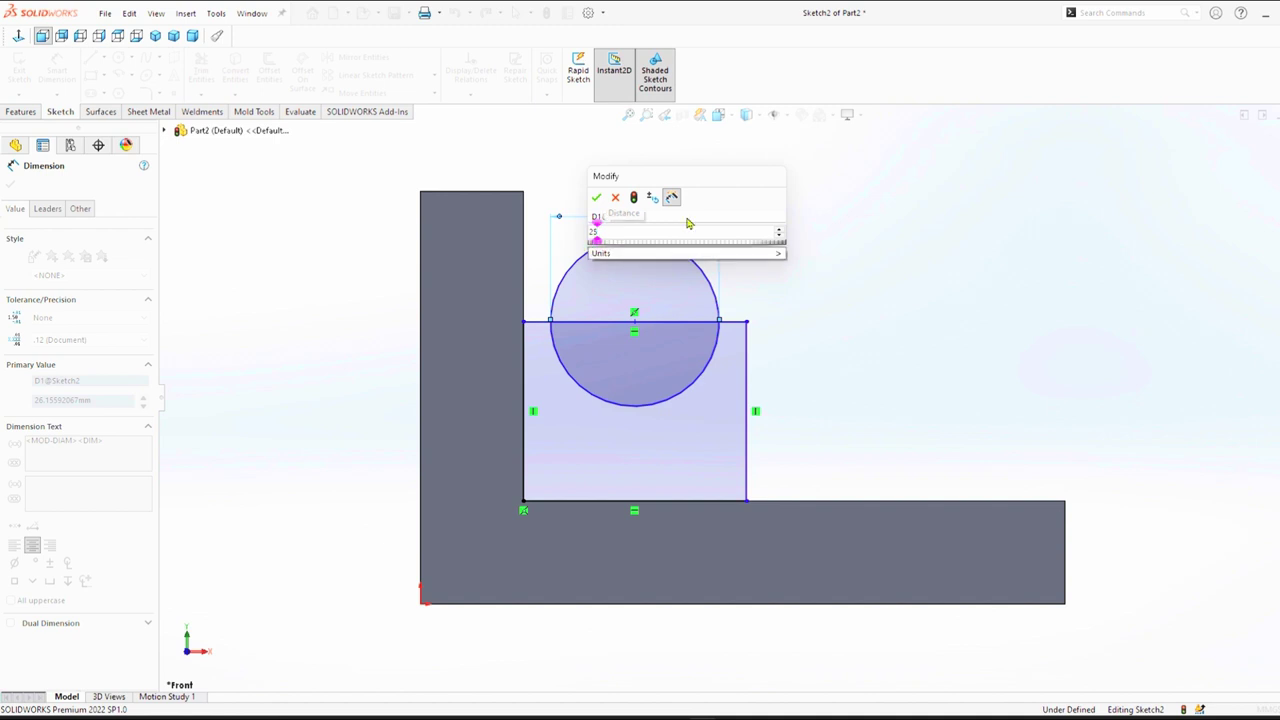
{"action": "type", "text": "5"}
{"action": "key", "text": "Return"}
{"action": "left_click", "coordinate": [770, 226]}
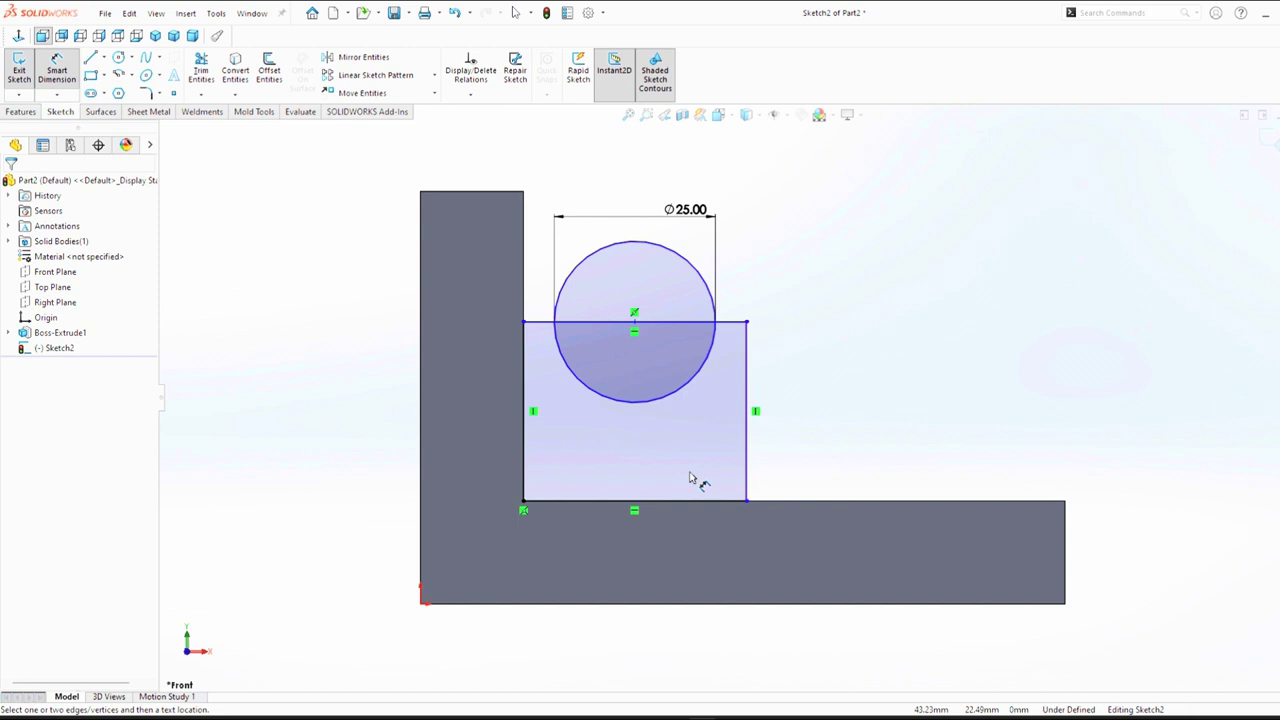
Step: Dimension the rectangle's width as 40 mm and reposition that dimension above the circle's diameter dimension
{"action": "left_click", "coordinate": [661, 510]}
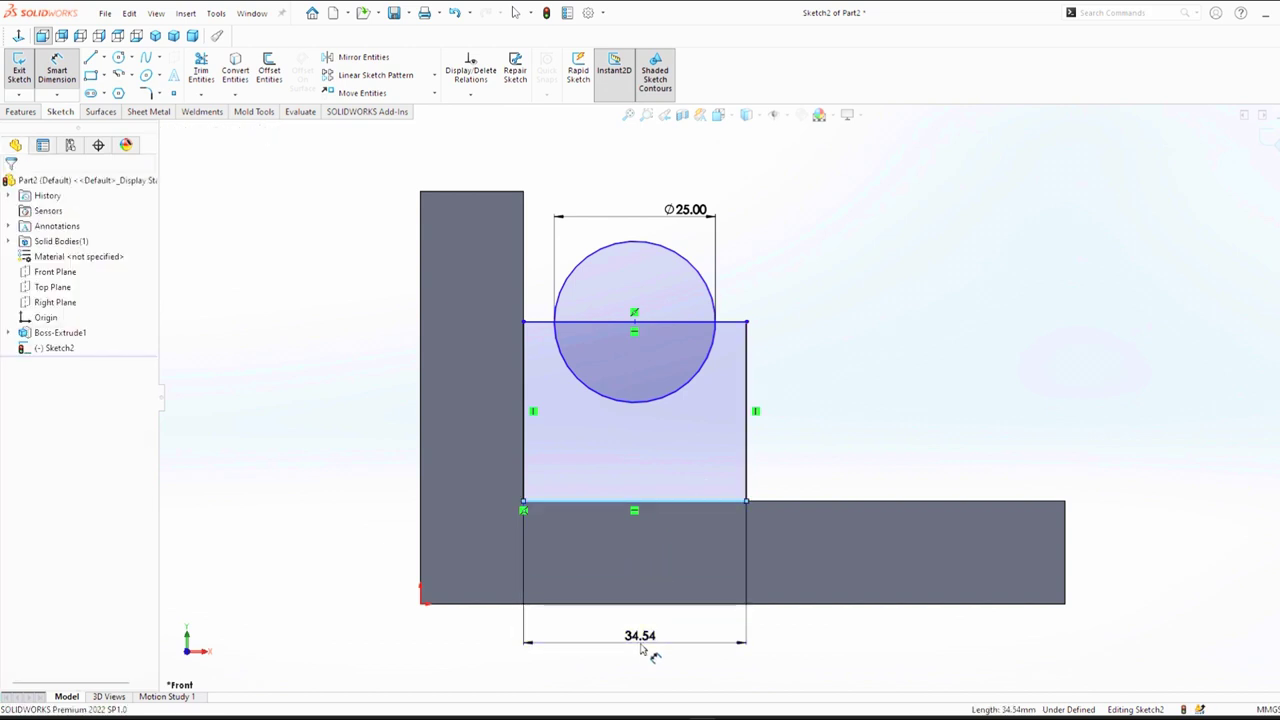
{"action": "left_click", "coordinate": [645, 646]}
{"action": "type", "text": "40"}
{"action": "key", "text": "Return"}
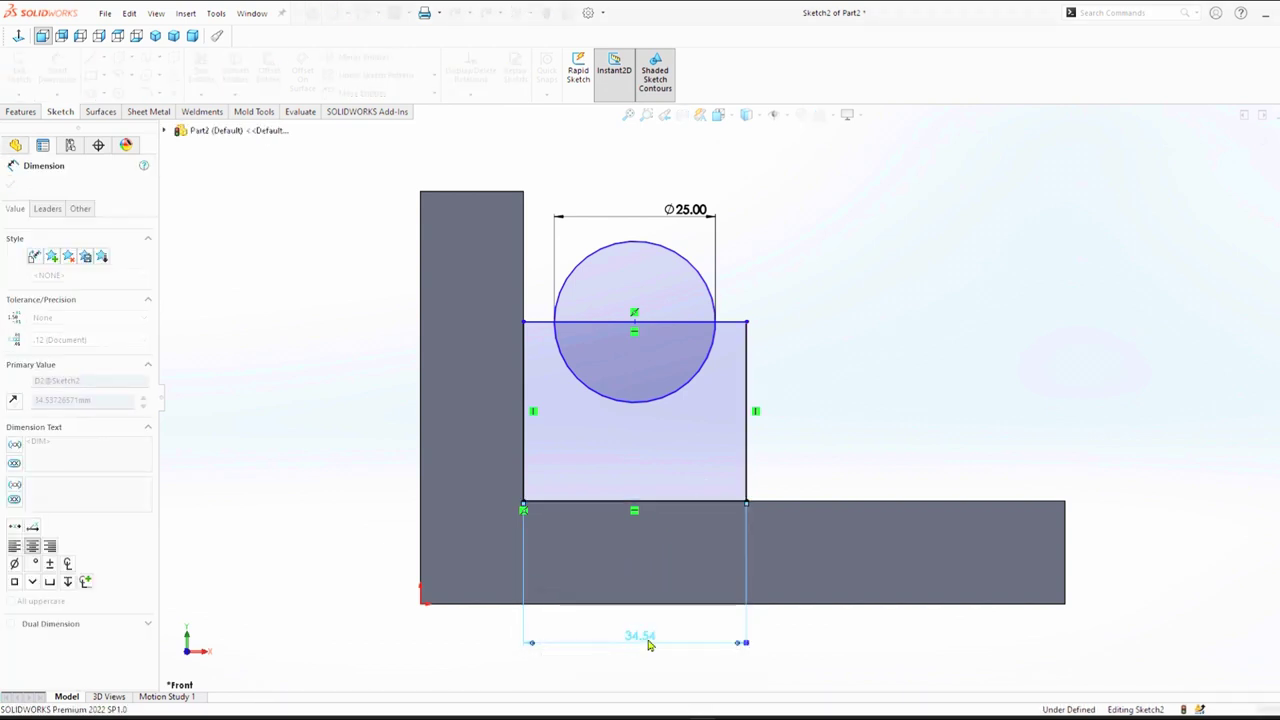
{"action": "left_click_drag", "start_coordinate": [651, 637], "coordinate": [676, 164]}
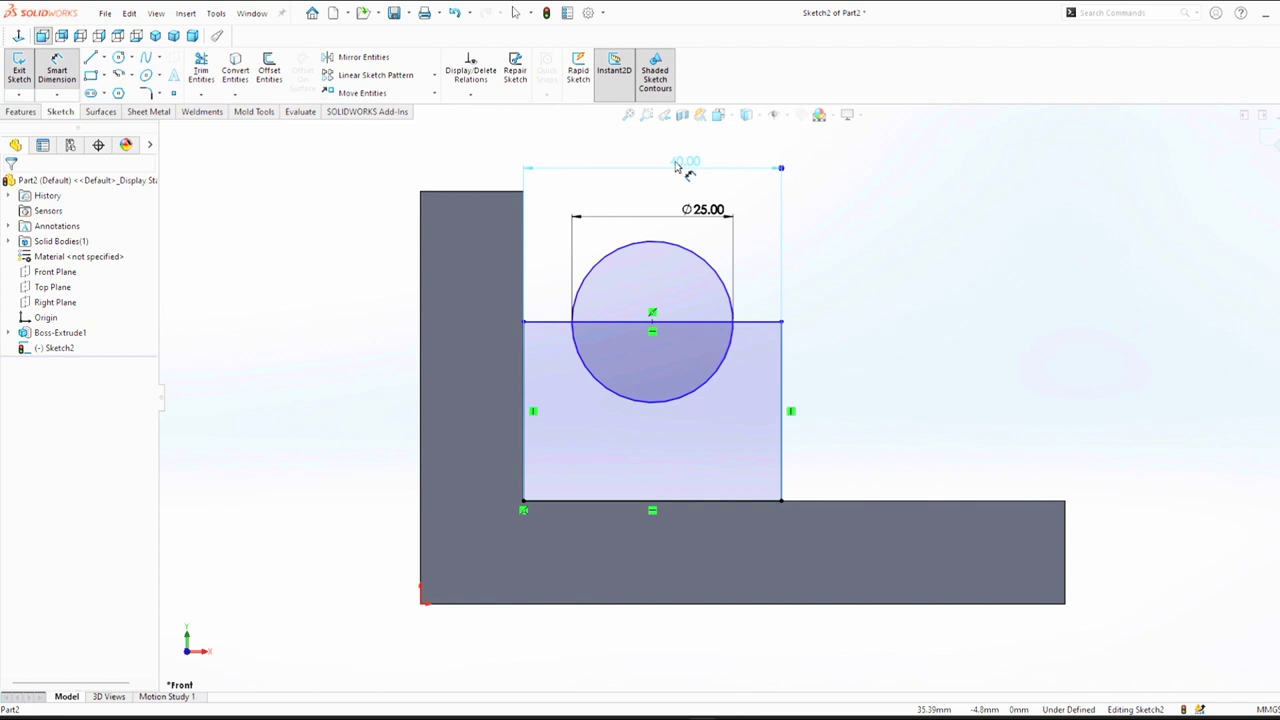
Step: Trim away the circle's upper half and the part of the rectangle's top edge inside the circle
{"action": "left_click", "coordinate": [679, 163]}
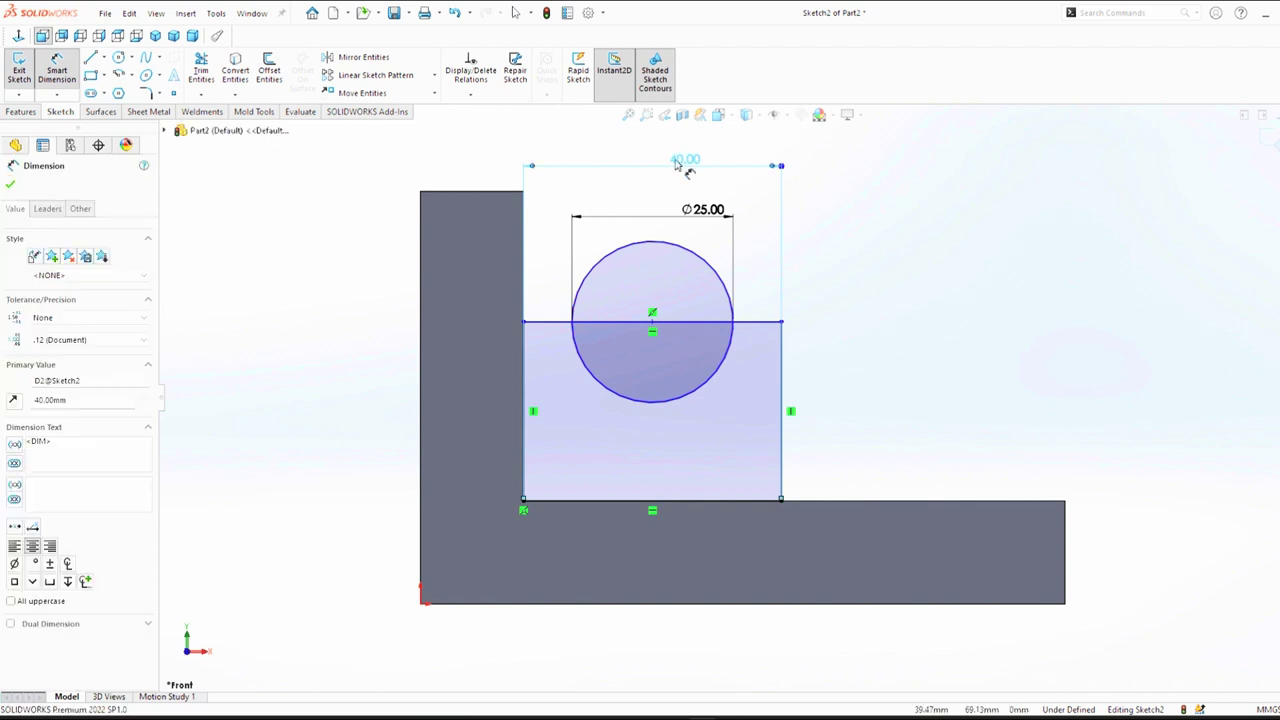
{"action": "right_click_drag", "start_coordinate": [309, 194], "coordinate": [286, 233]}
{"action": "mouse_move", "coordinate": [627, 246]}
{"action": "left_mouse_down"}
{"action": "mouse_move", "coordinate": [614, 249]}
{"action": "mouse_move", "coordinate": [620, 332]}
{"action": "left_mouse_up"}
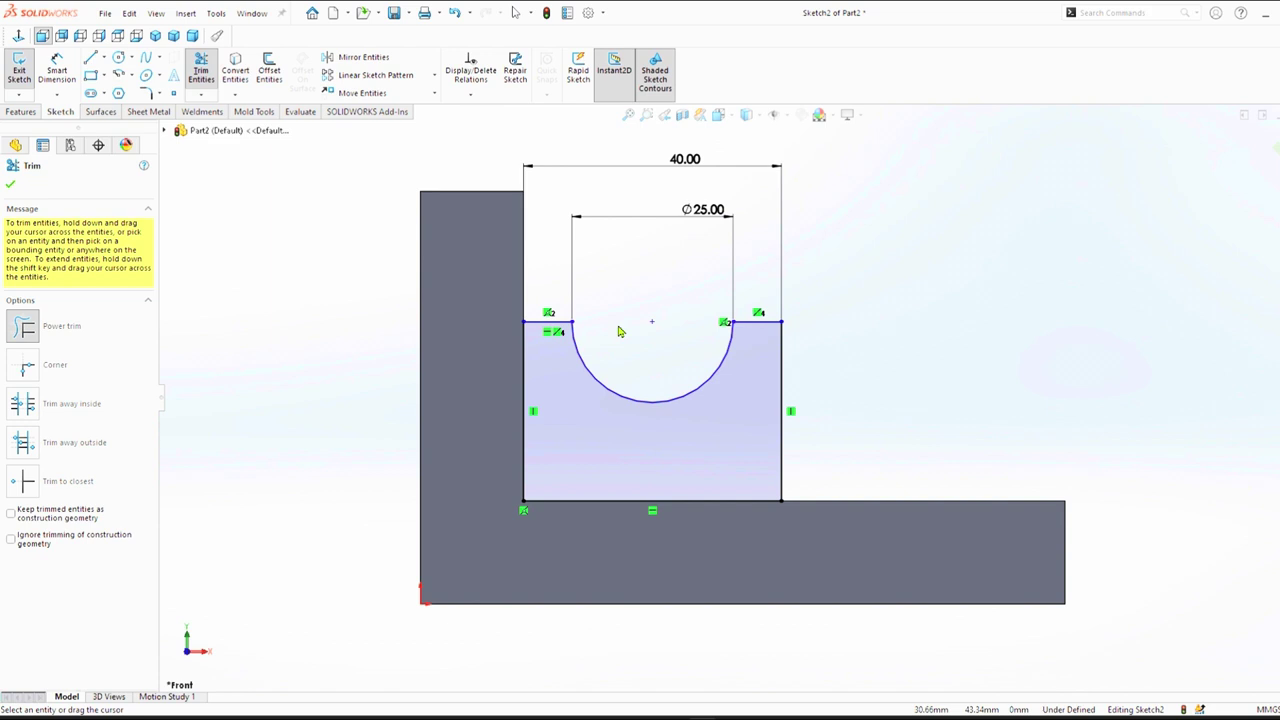
{"action": "key", "text": "Escape"}
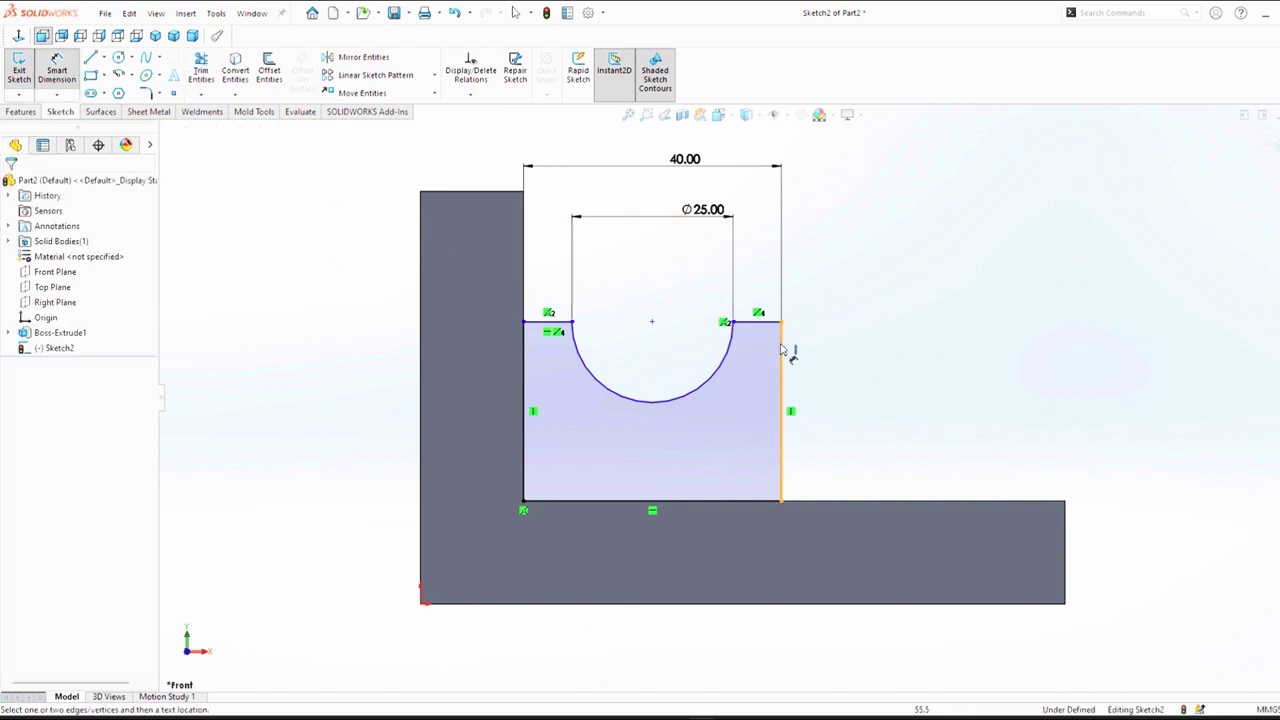
Step: Dimension the profile's outer vertical edge as 30 mm, placing the dimension beside it
{"action": "left_click", "coordinate": [782, 355]}
{"action": "left_click", "coordinate": [845, 385]}
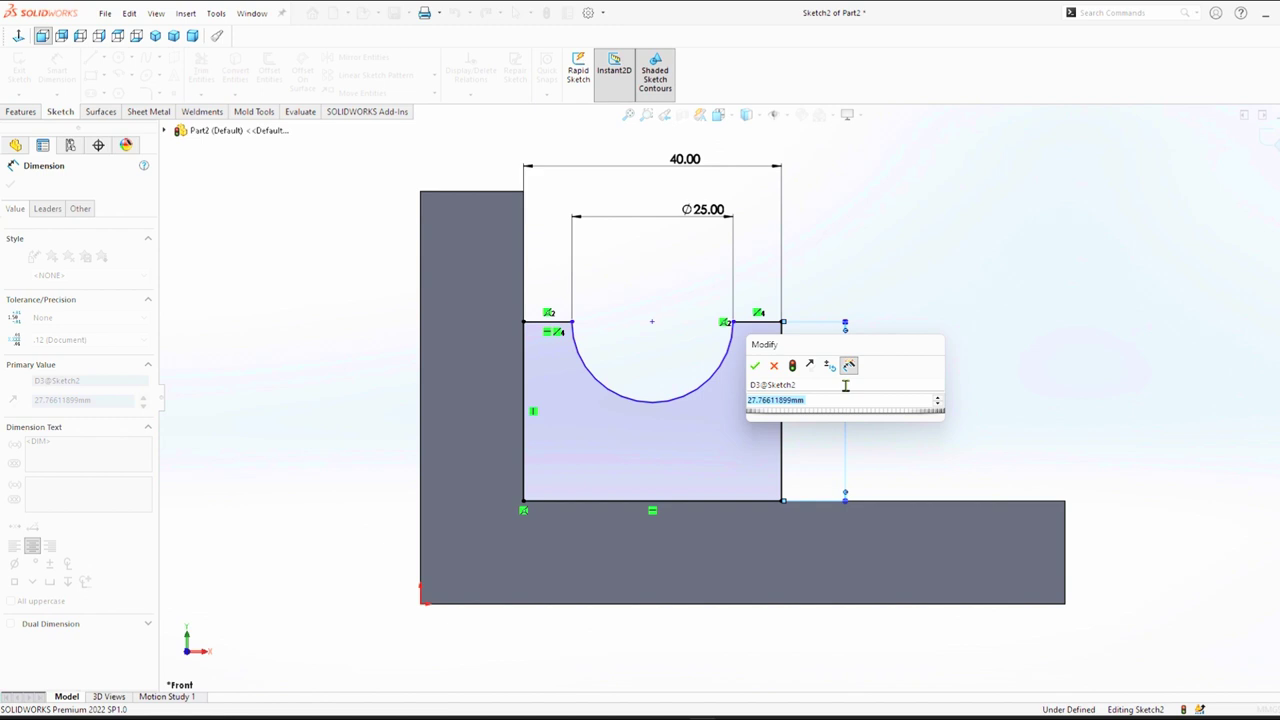
{"action": "type", "text": "30"}
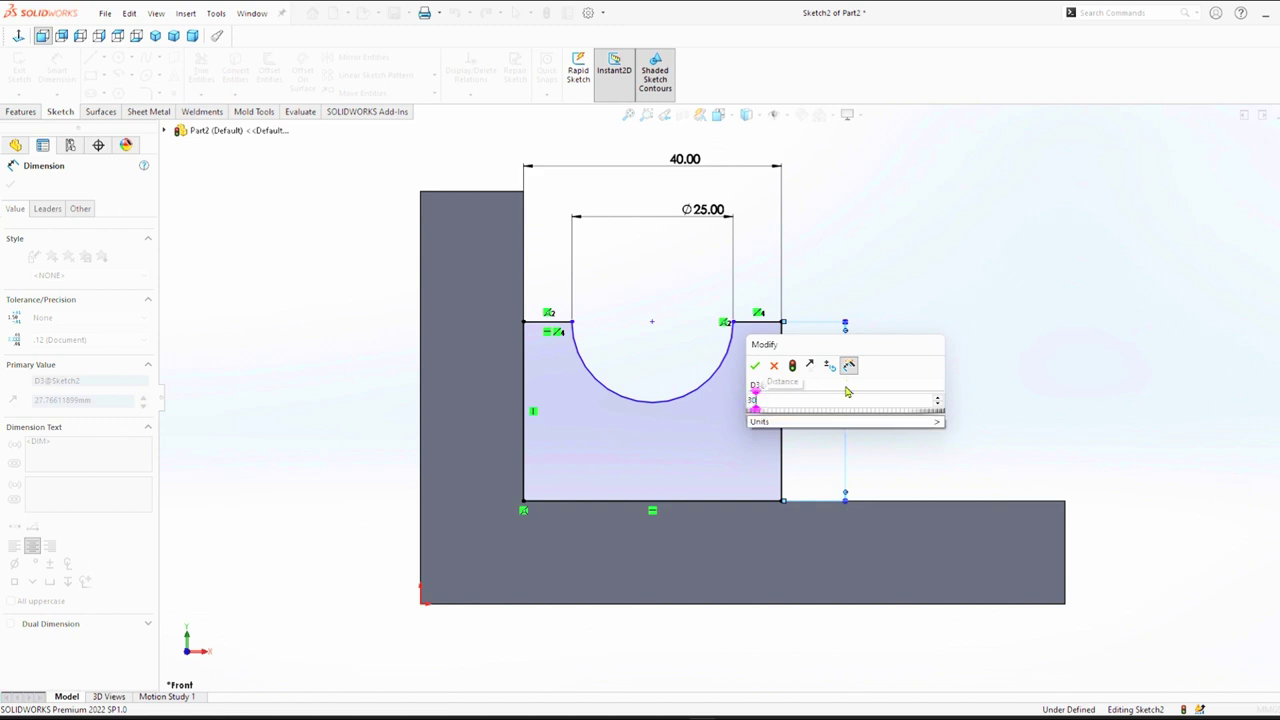
{"action": "key", "text": "Return"}
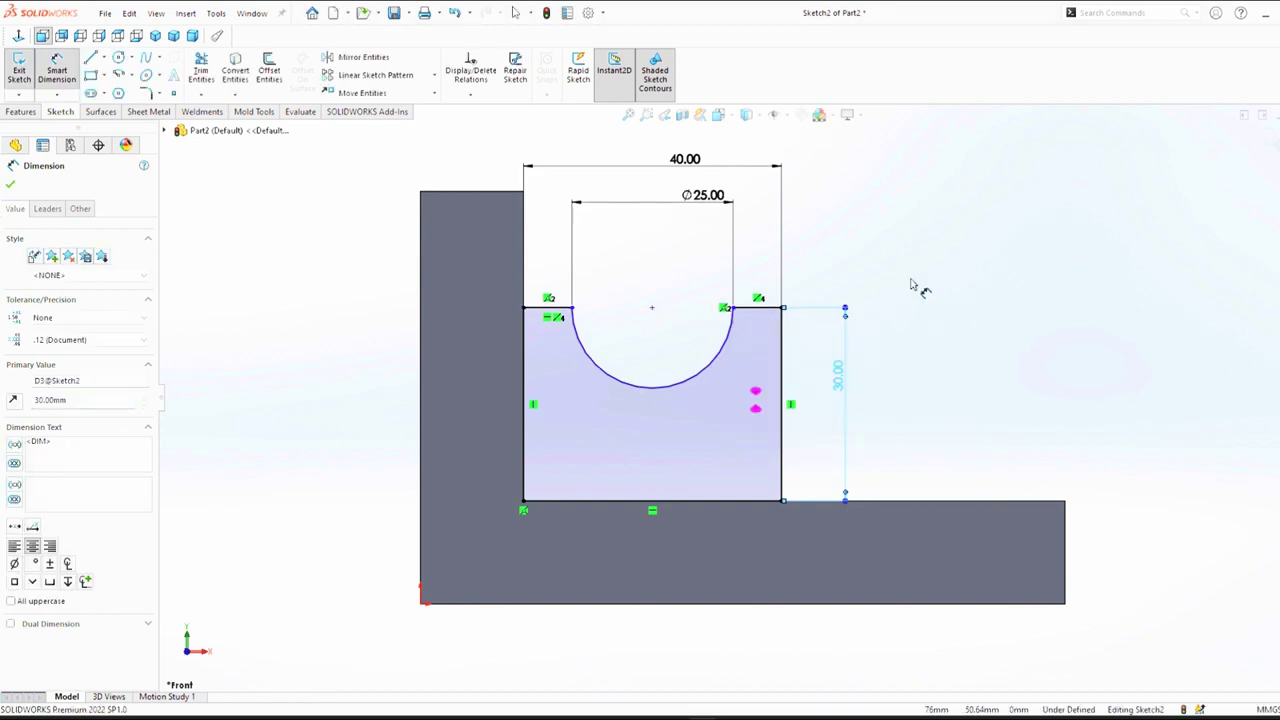
{"action": "right_click_drag", "start_coordinate": [932, 274], "coordinate": [928, 215]}
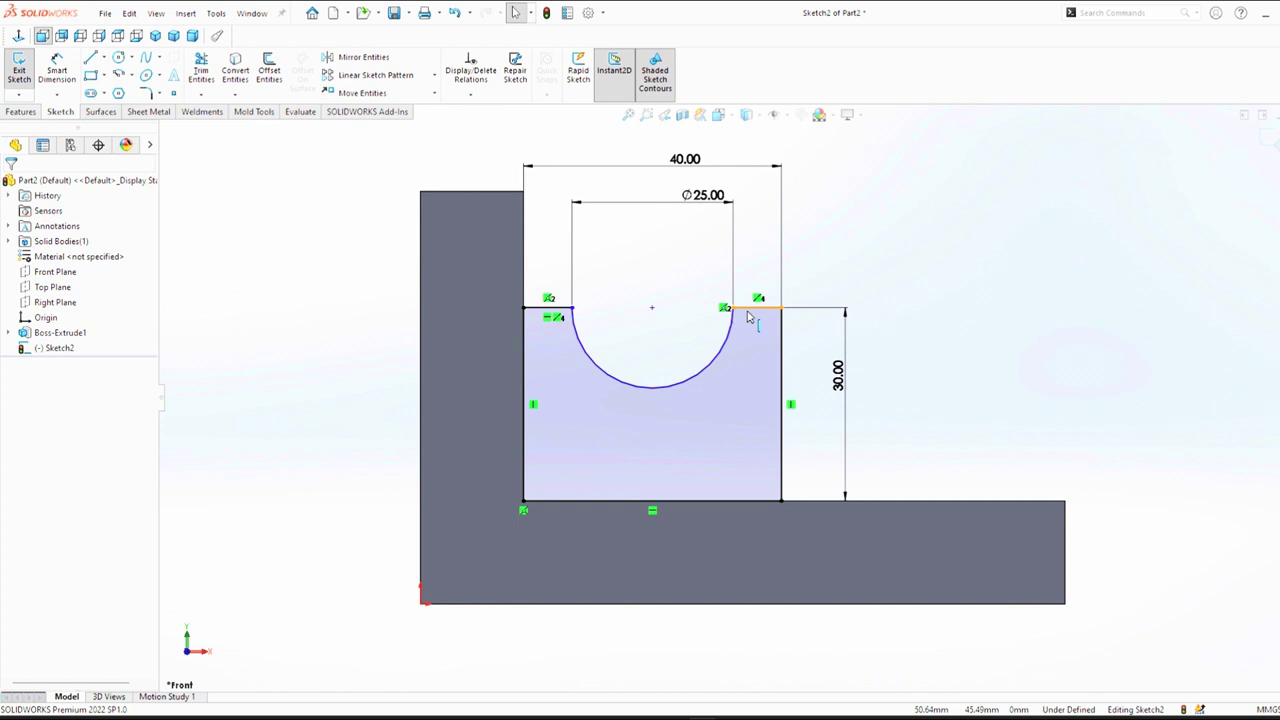
Step: Make the two short top edges on either side of the semicircular notch equal in length
{"action": "left_click", "coordinate": [754, 309]}
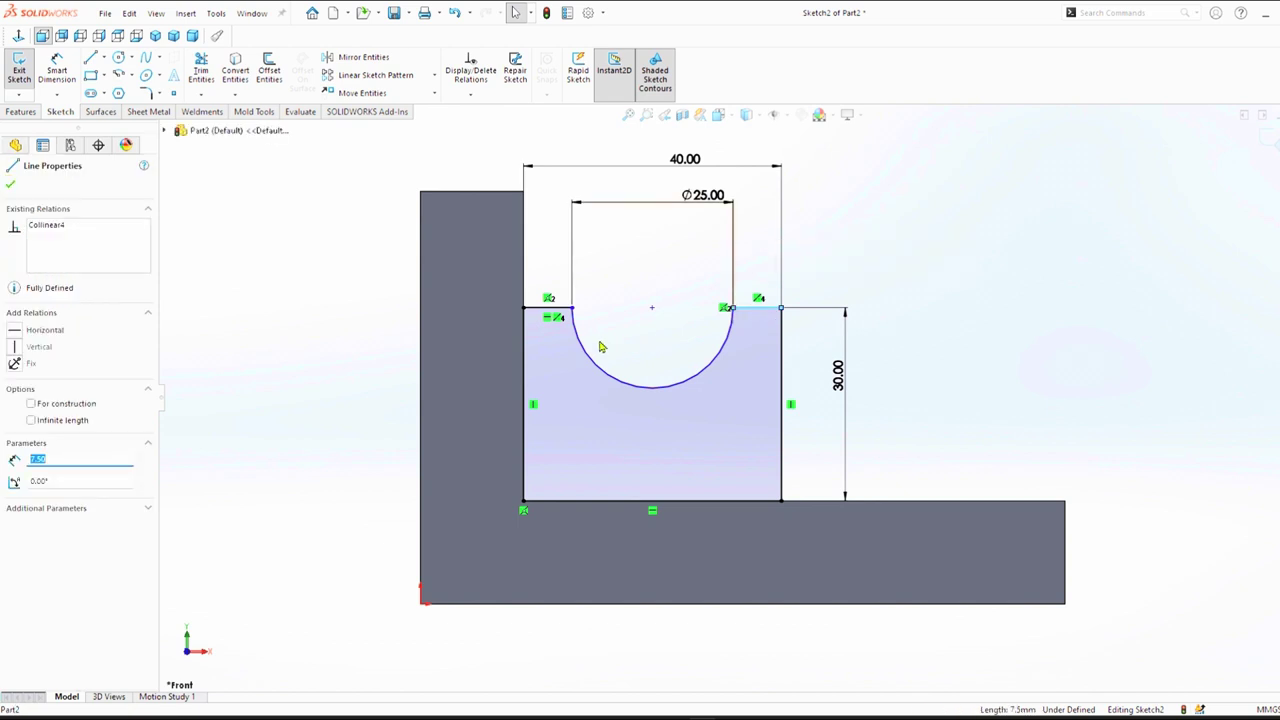
{"action": "left_click", "coordinate": [562, 307], "text": "ctrl"}
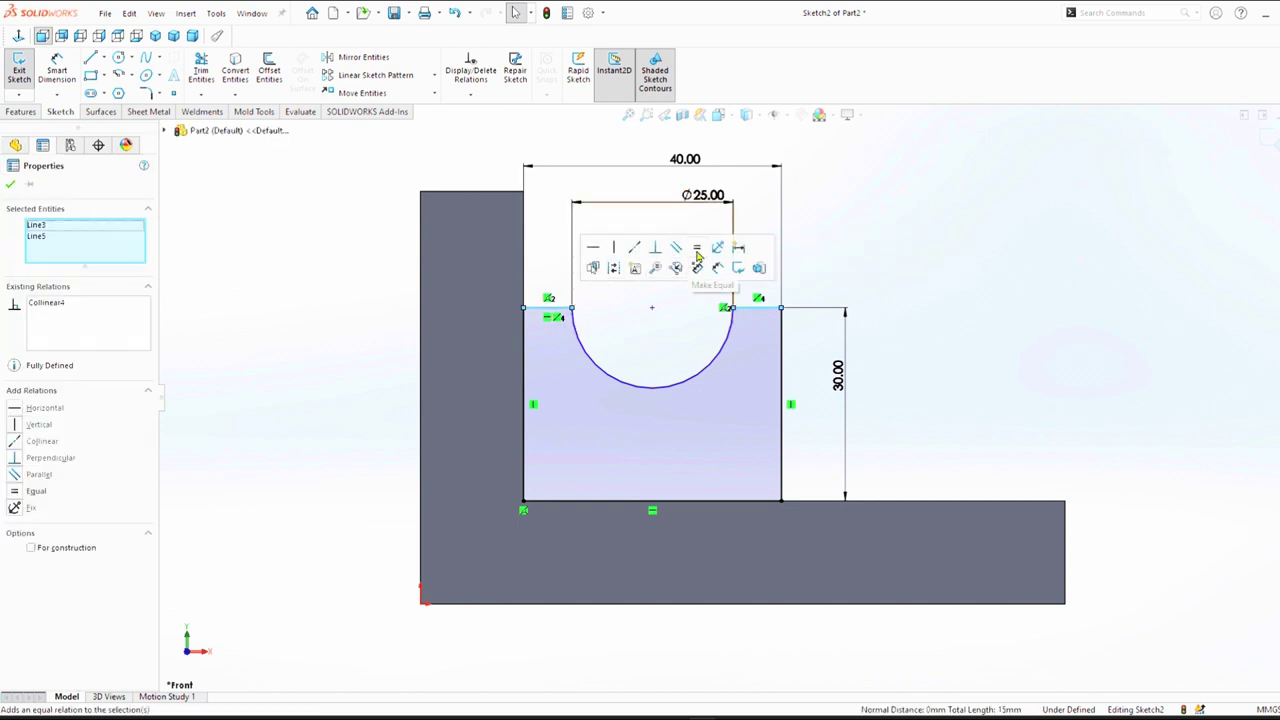
{"action": "left_click", "coordinate": [697, 247]}
{"action": "left_click", "coordinate": [891, 237]}
Step: Dimension the horizontal distance from the notch's centre to the profile's upper outer corner as 20 mm
{"action": "right_click_drag", "start_coordinate": [669, 319], "coordinate": [672, 260]}
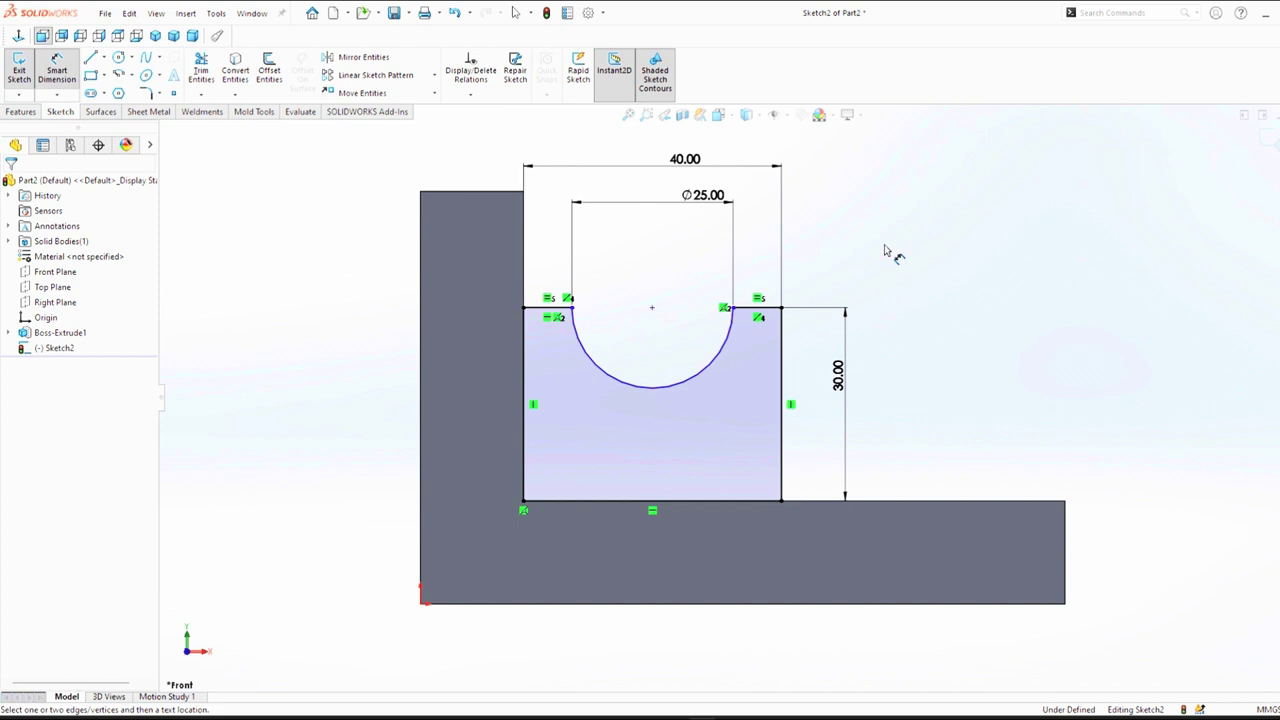
{"action": "left_click", "coordinate": [782, 309]}
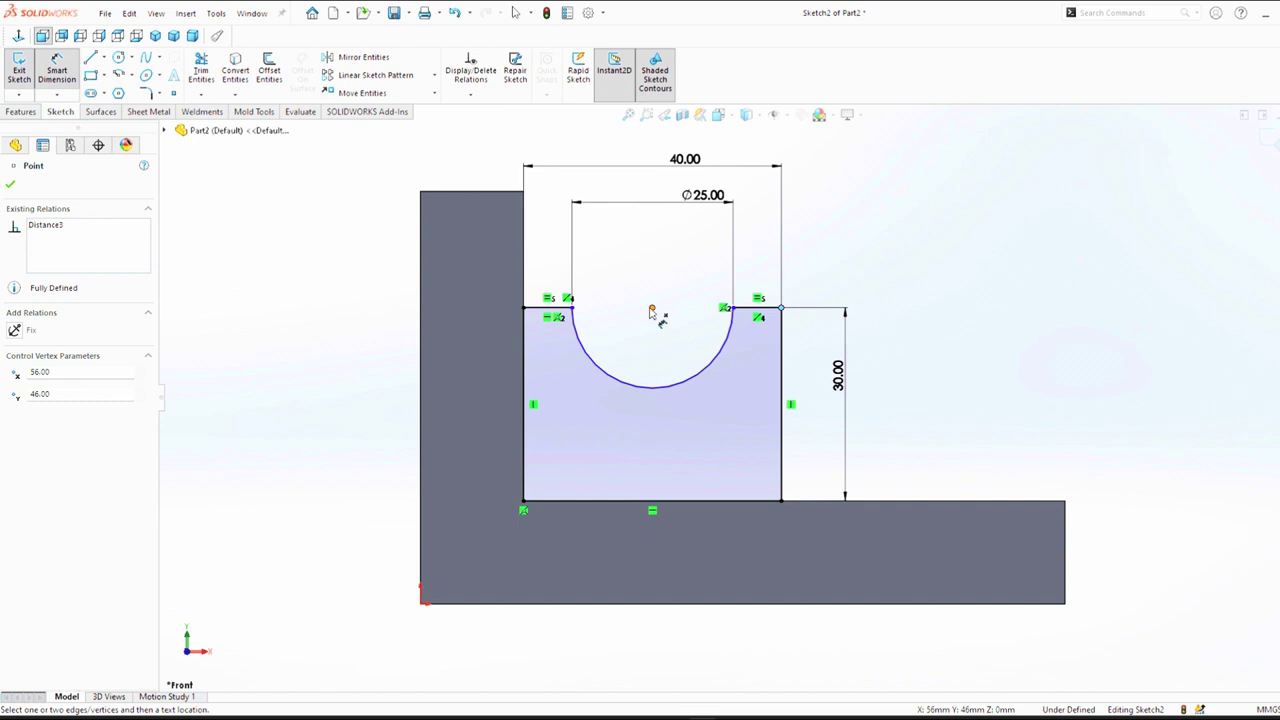
{"action": "left_click", "coordinate": [651, 309]}
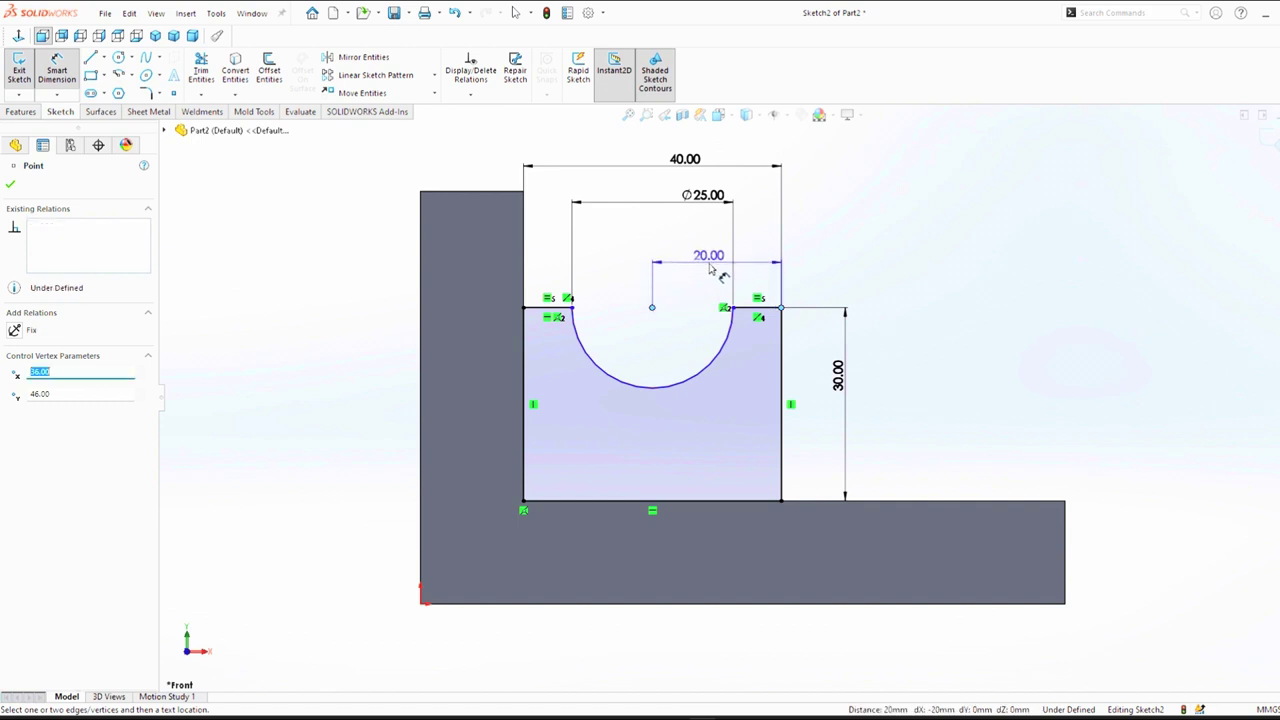
{"action": "left_click", "coordinate": [710, 269]}
{"action": "left_click", "coordinate": [712, 271]}
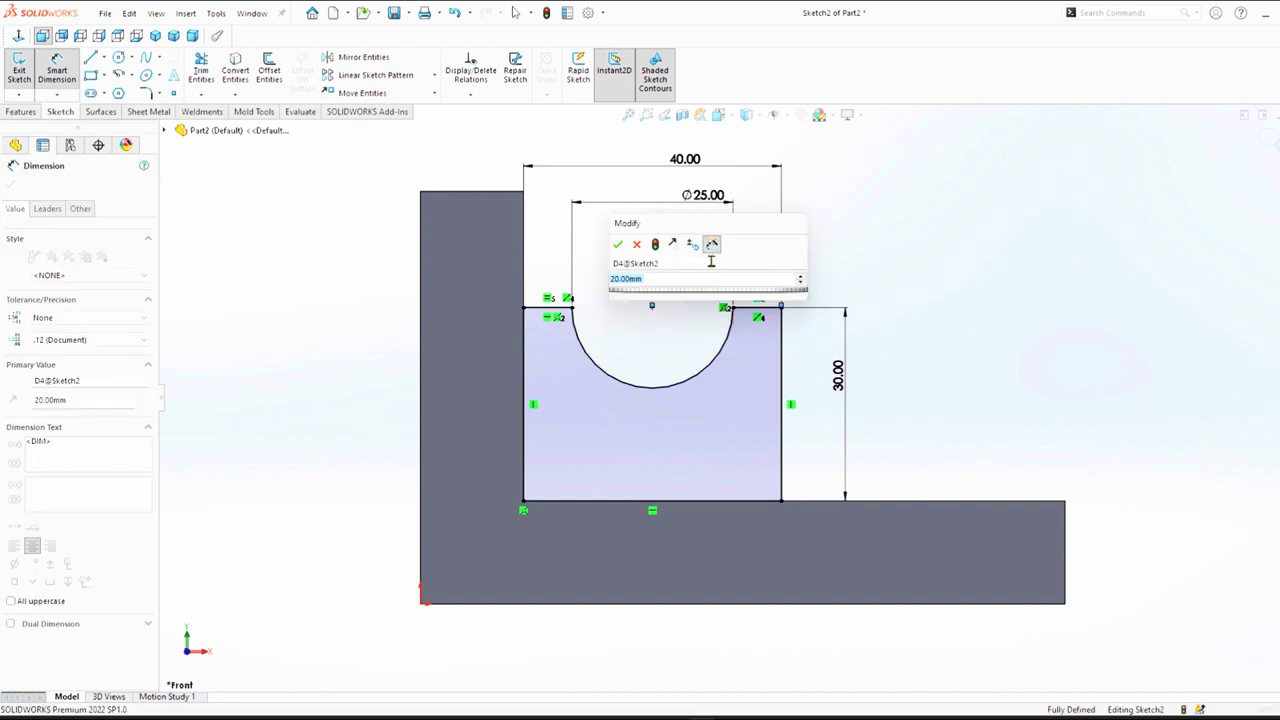
{"action": "left_click", "coordinate": [619, 245]}
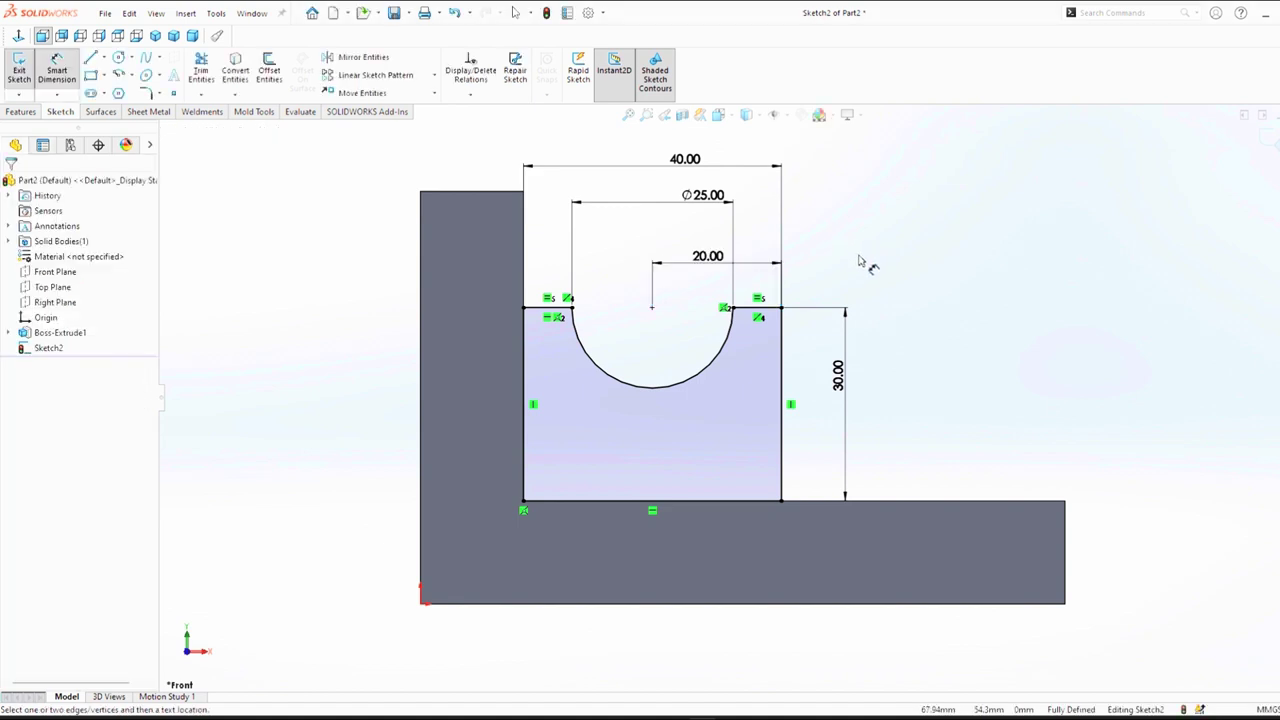
Step: Set up a boss extrusion of the notched profile with the Offset From Surface end condition and a 20 mm offset distance
{"action": "left_click", "coordinate": [9, 113]}
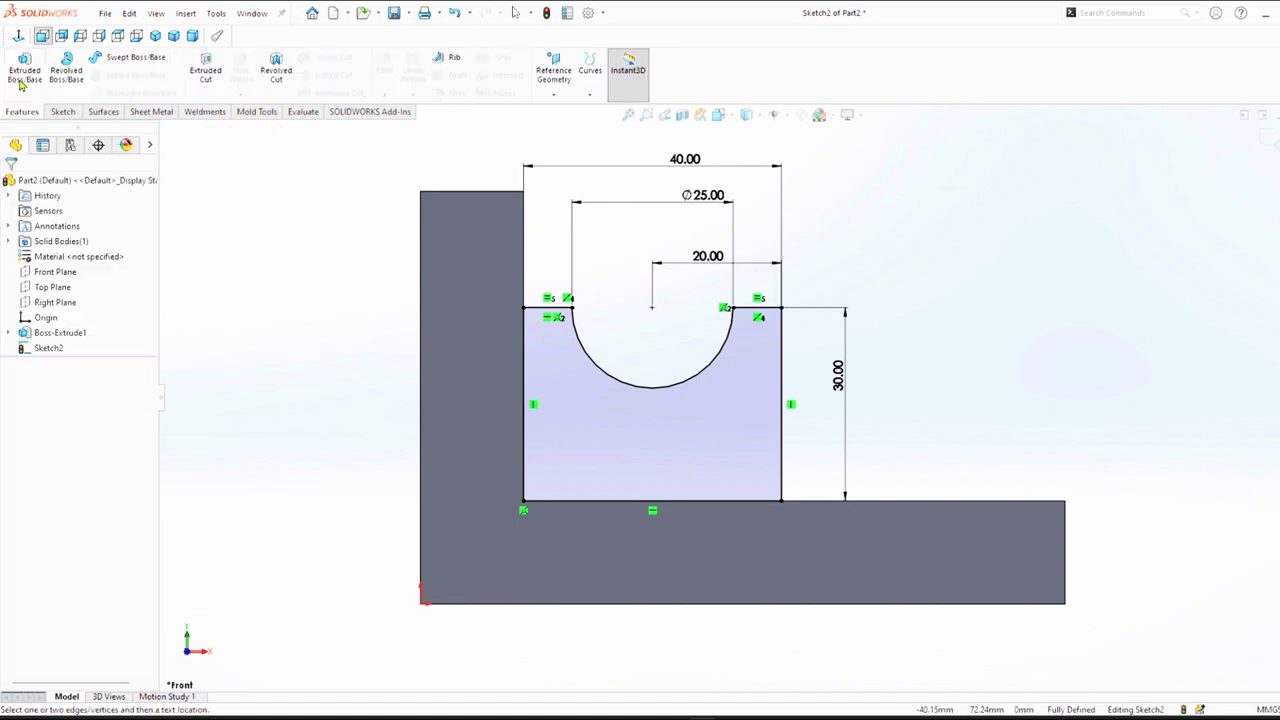
{"action": "left_click", "coordinate": [24, 74]}
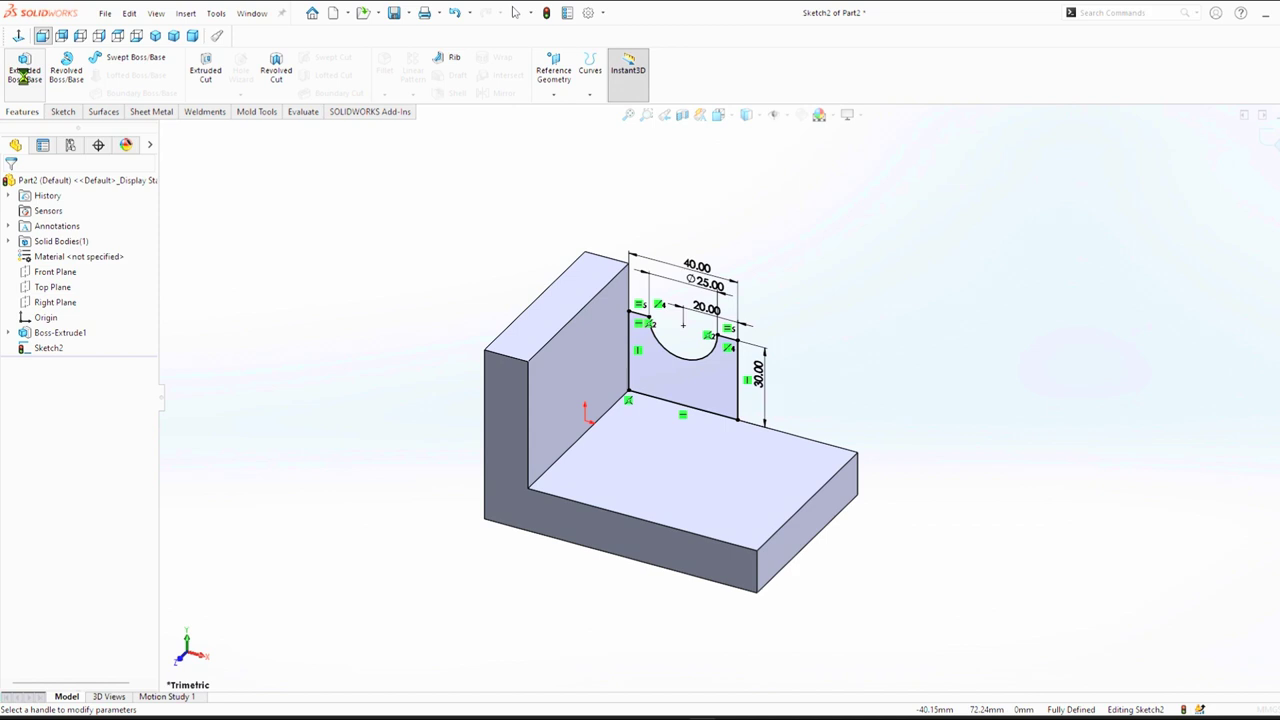
{"action": "left_click", "coordinate": [76, 268]}
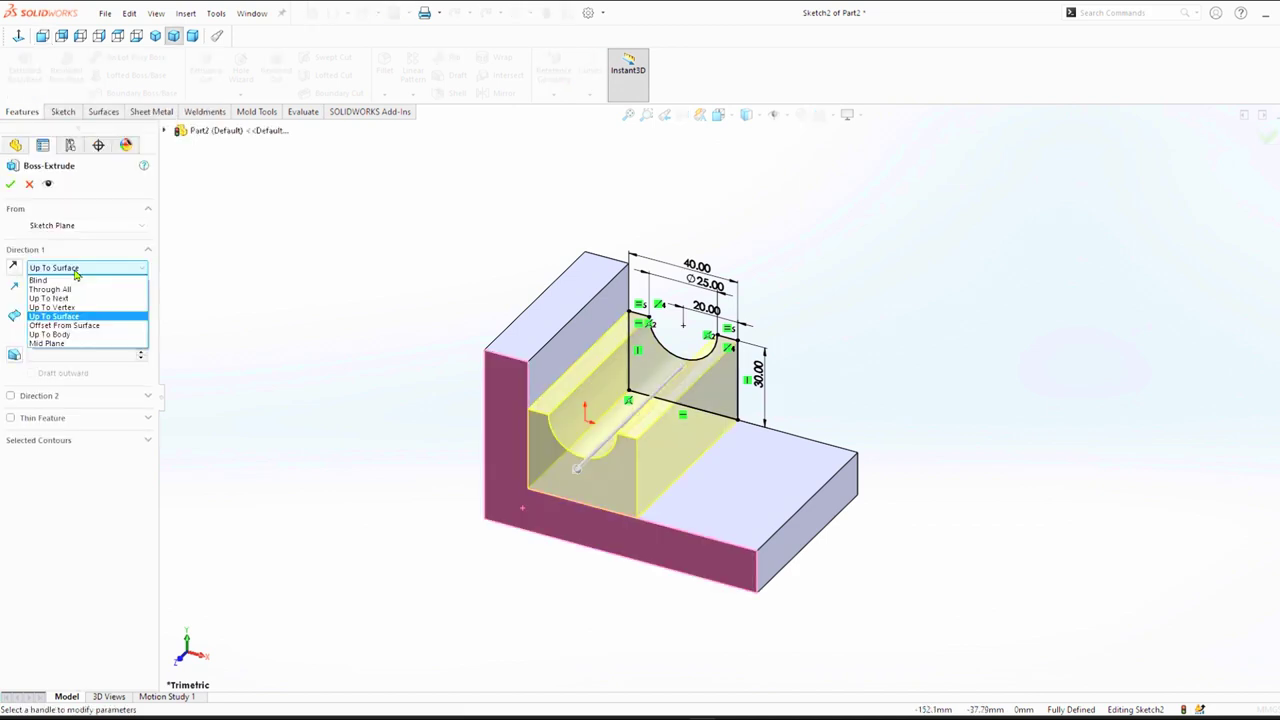
{"action": "left_click", "coordinate": [64, 326]}
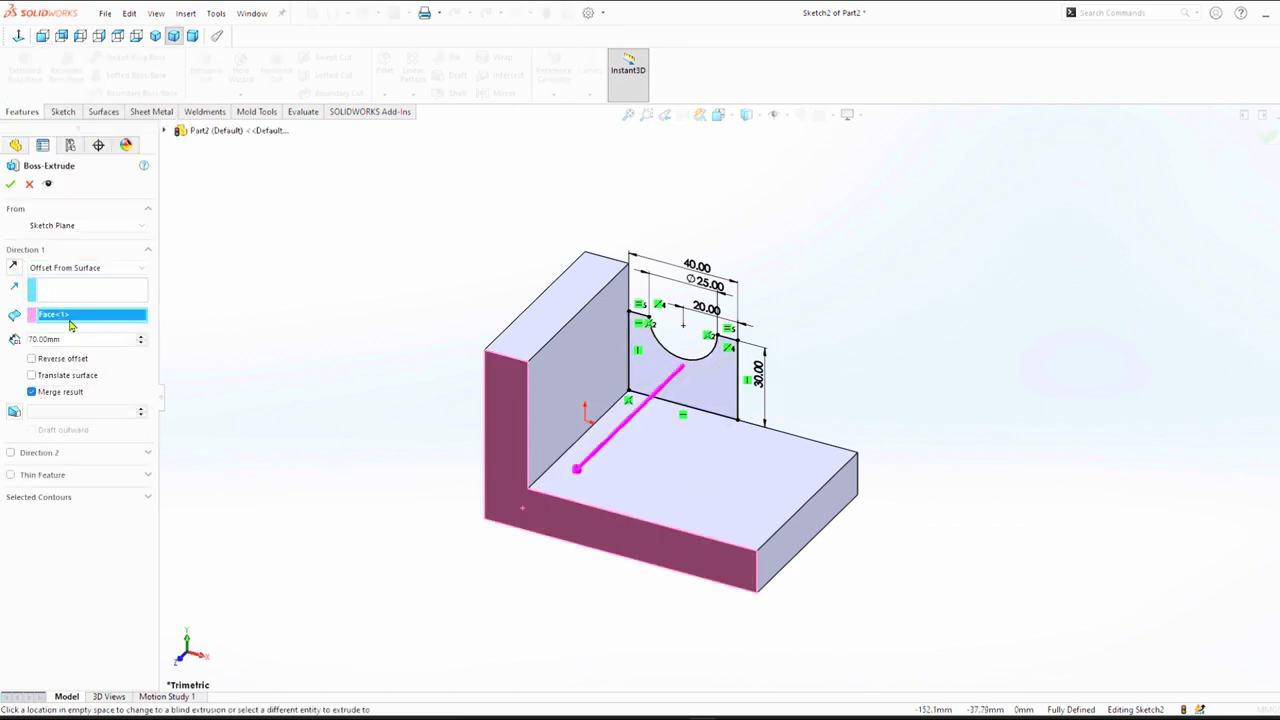
{"action": "left_click", "coordinate": [516, 508]}
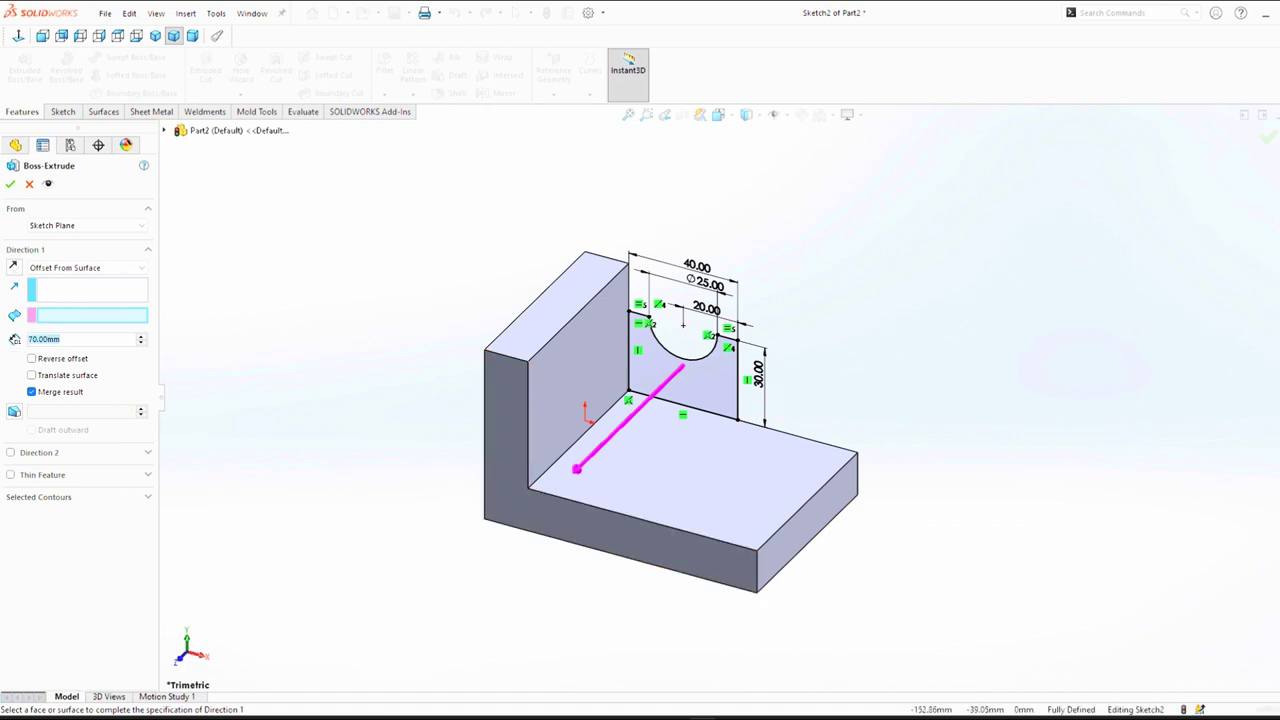
{"action": "type", "text": "20"}
{"action": "key", "text": "Return"}
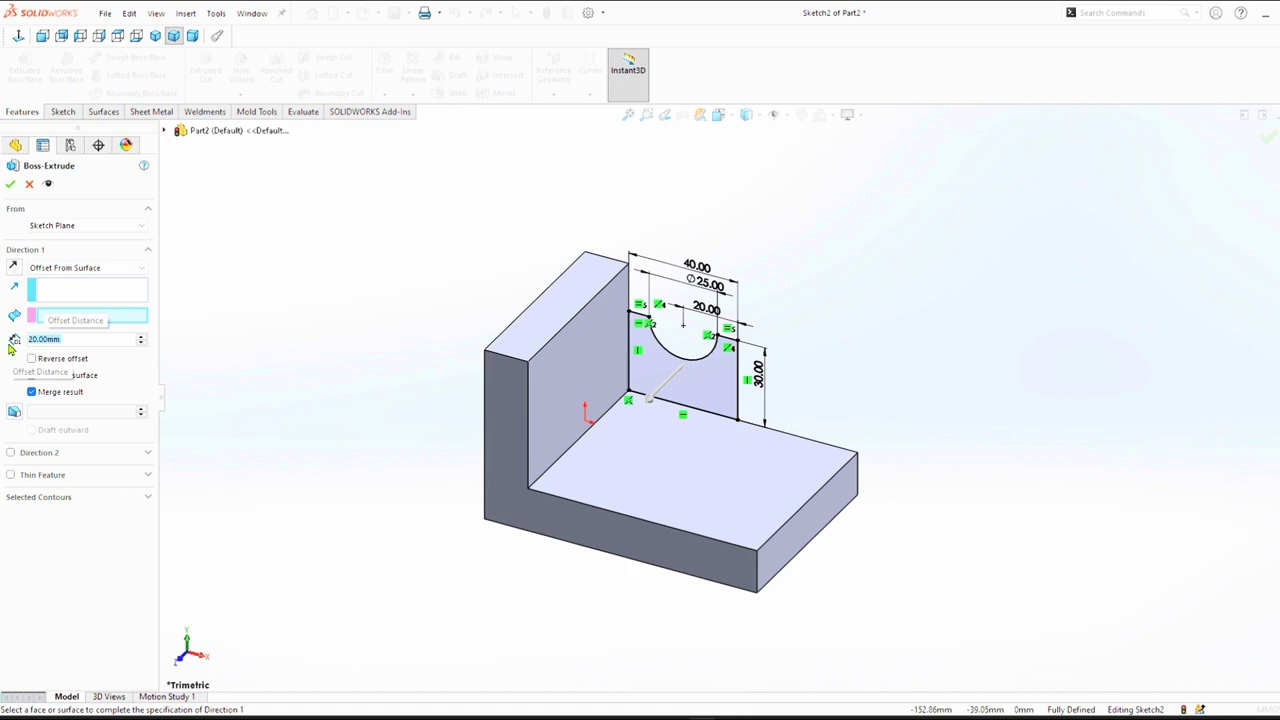
Step: Choose the L-shape's front face as both direction and offset reference and complete the notched block's extrusion
{"action": "left_click", "coordinate": [65, 298]}
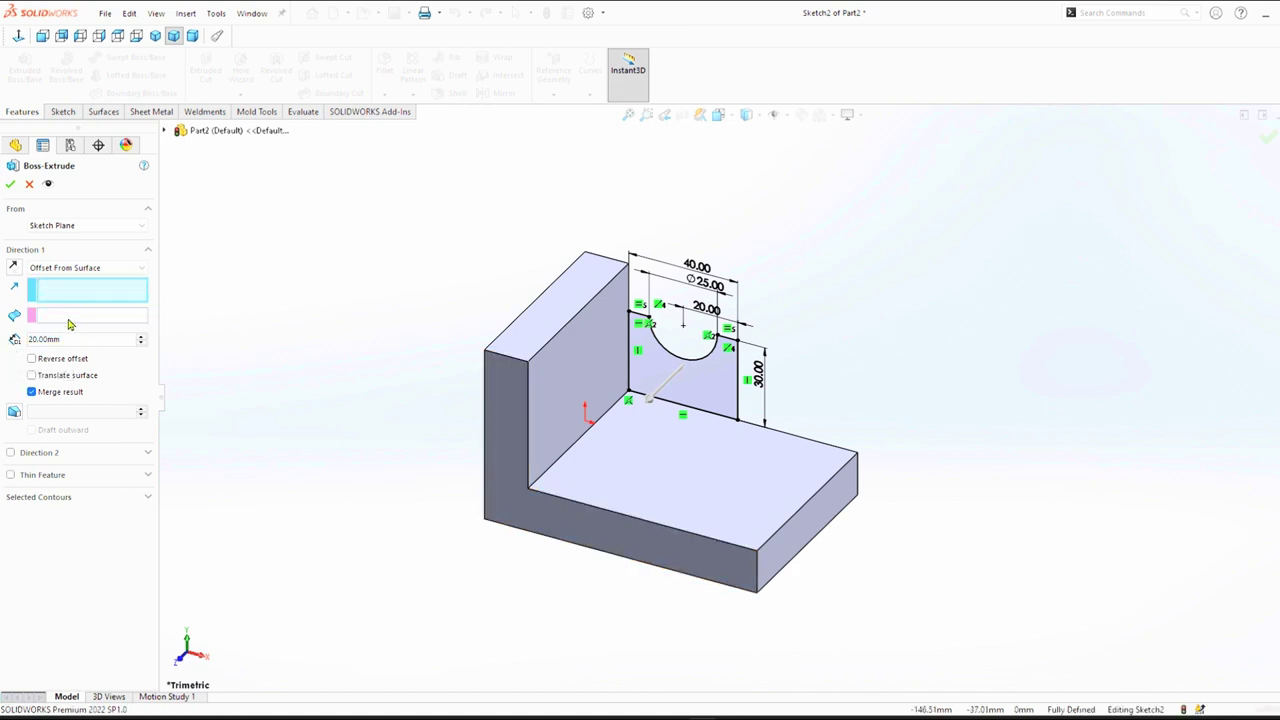
{"action": "left_click", "coordinate": [532, 514]}
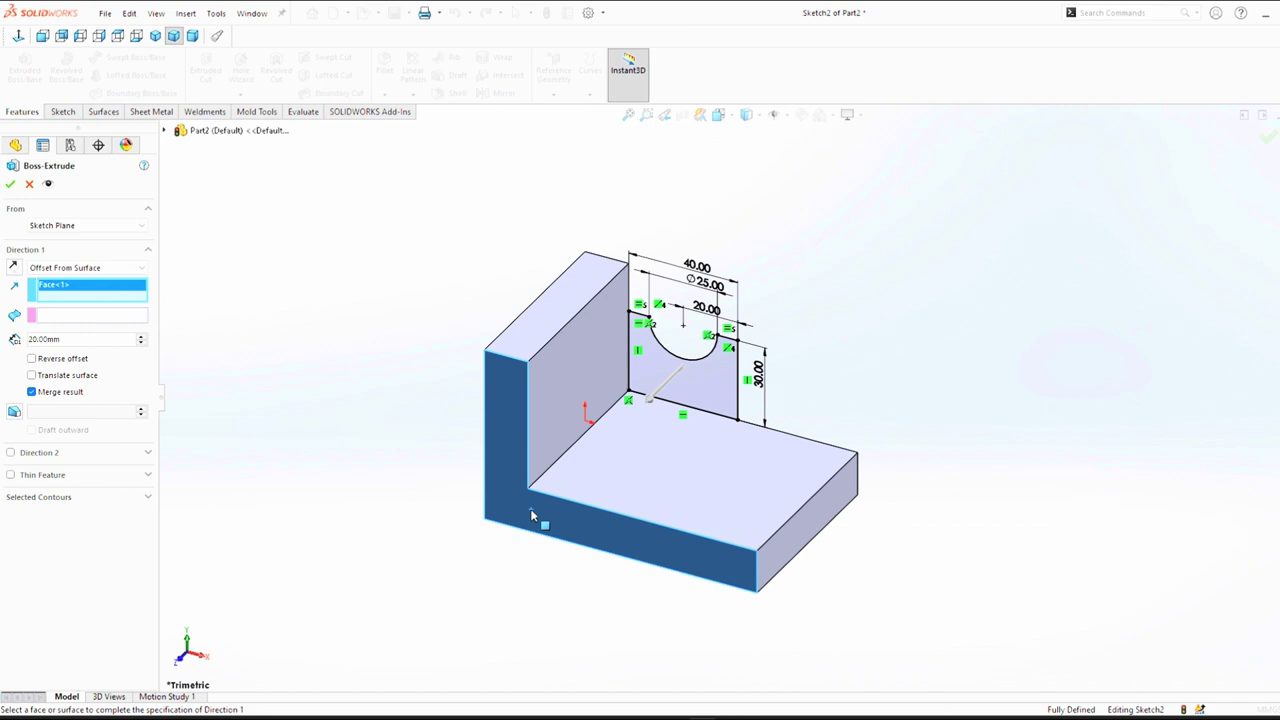
{"action": "left_click", "coordinate": [503, 440]}
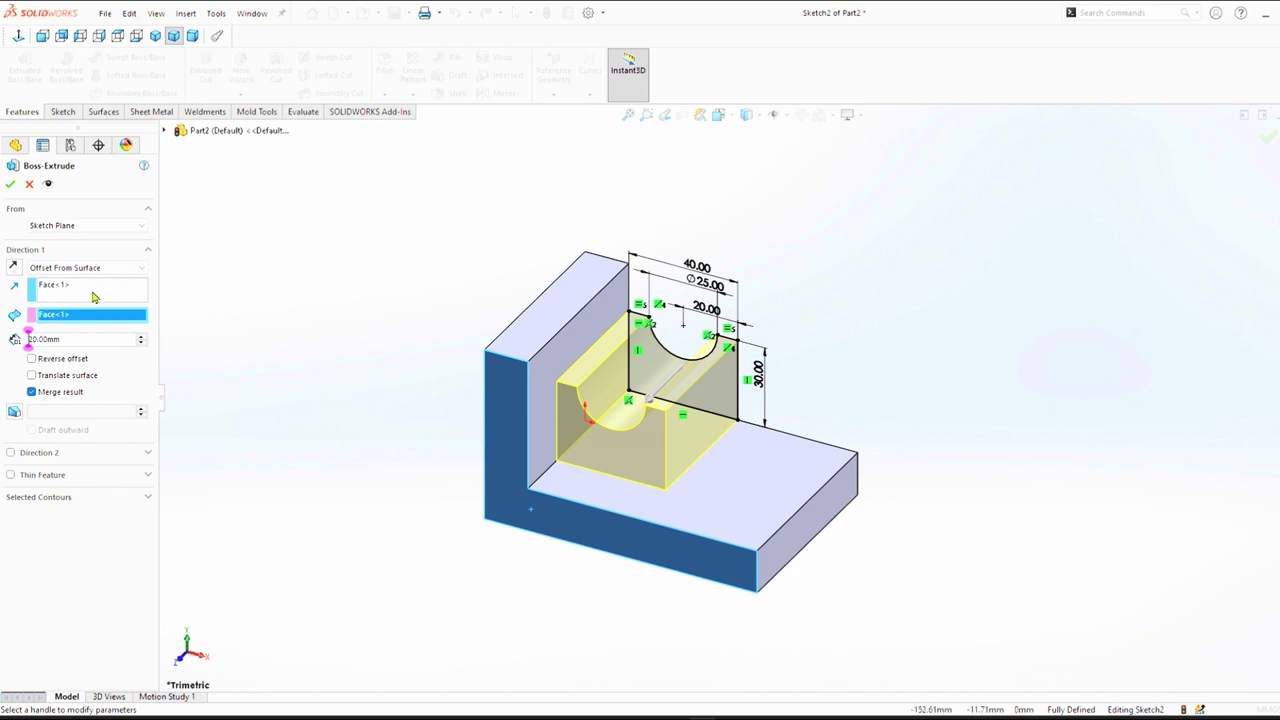
{"action": "left_click", "coordinate": [10, 186]}
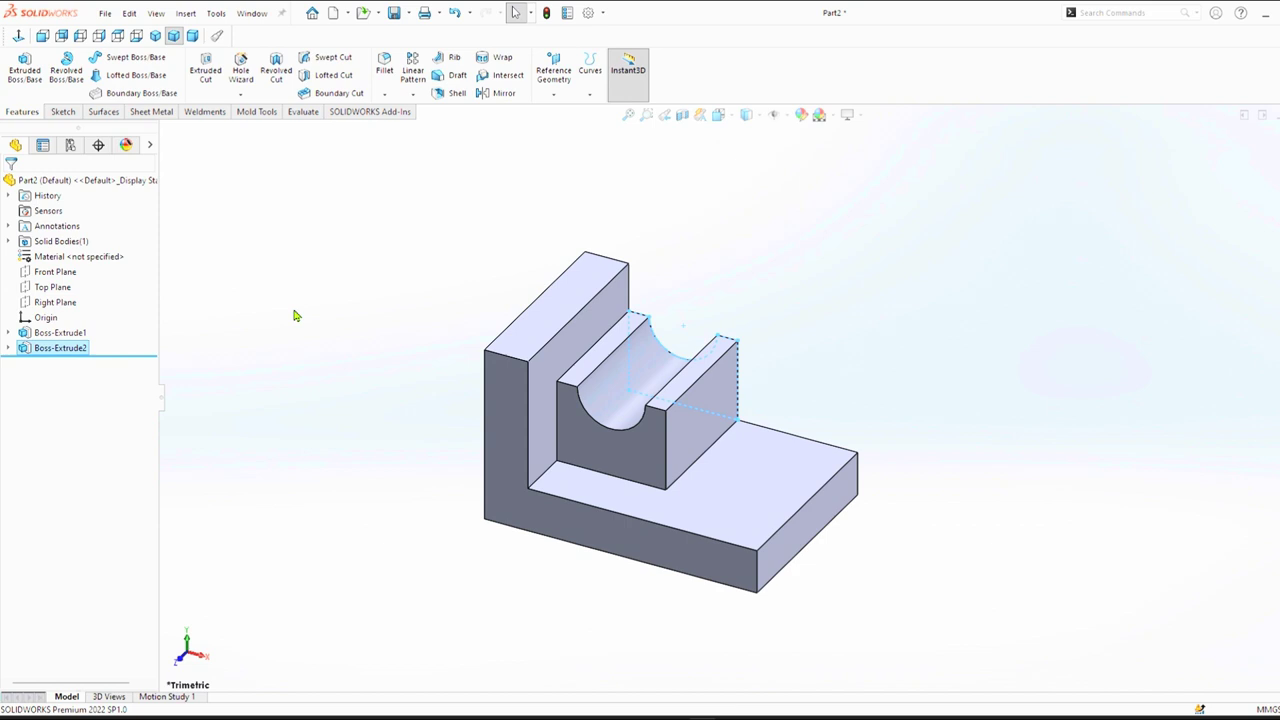
Step: Start a sketch on the Front Plane and draw a three-point arc about 71 mm in radius from the block's upper outer corner to the base's upper outer corner
{"action": "left_click", "coordinate": [55, 272]}
{"action": "left_click", "coordinate": [64, 256]}
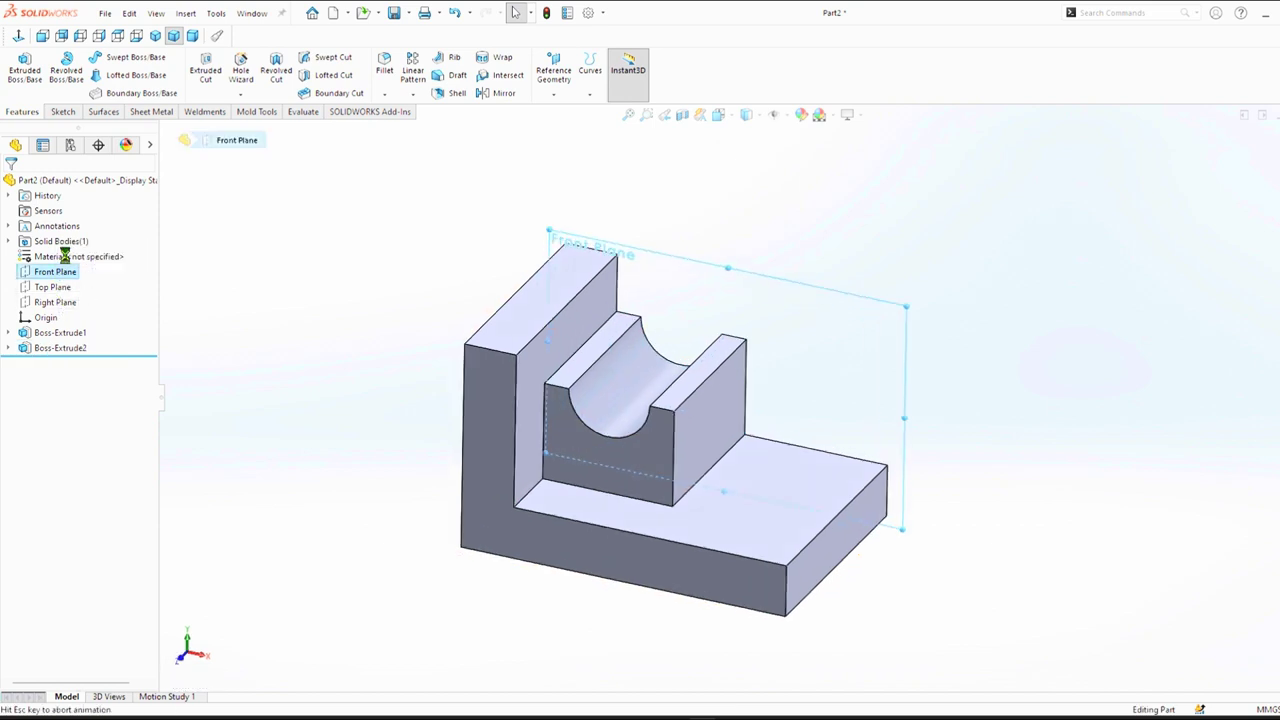
{"action": "left_click", "coordinate": [118, 57]}
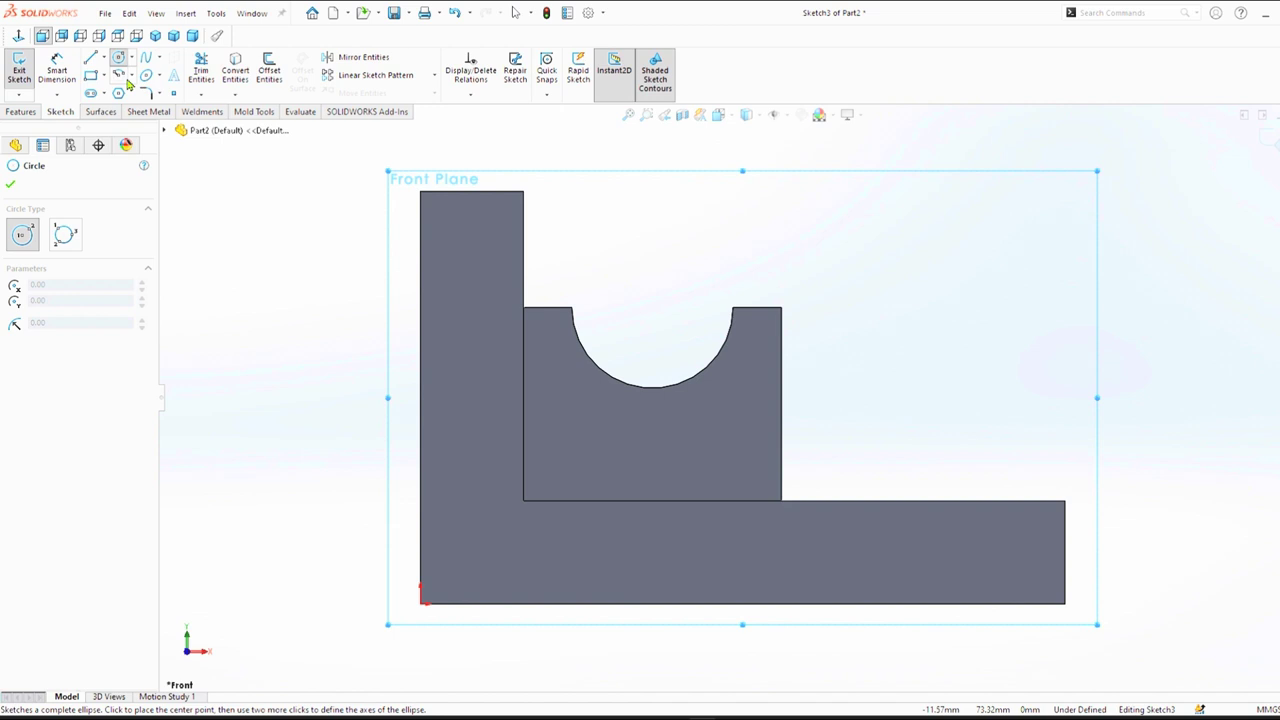
{"action": "left_click", "coordinate": [118, 57]}
{"action": "left_click", "coordinate": [119, 75]}
{"action": "left_click", "coordinate": [131, 76]}
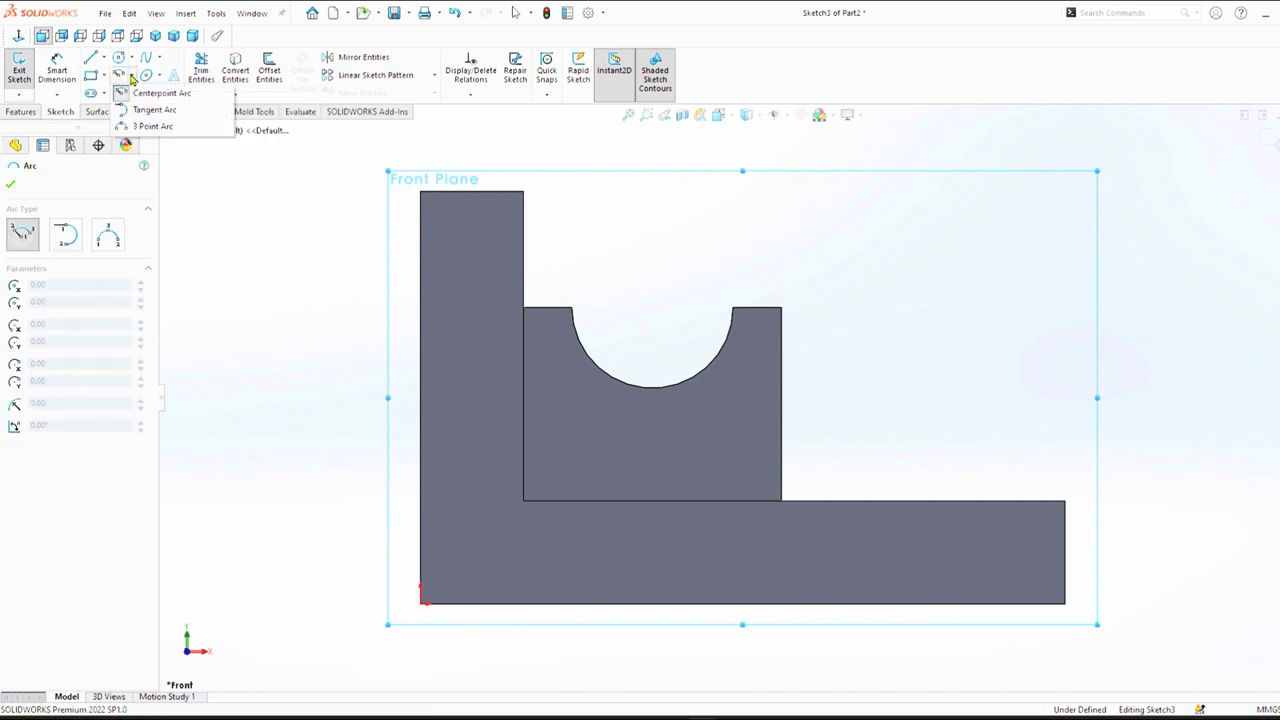
{"action": "left_click", "coordinate": [152, 126]}
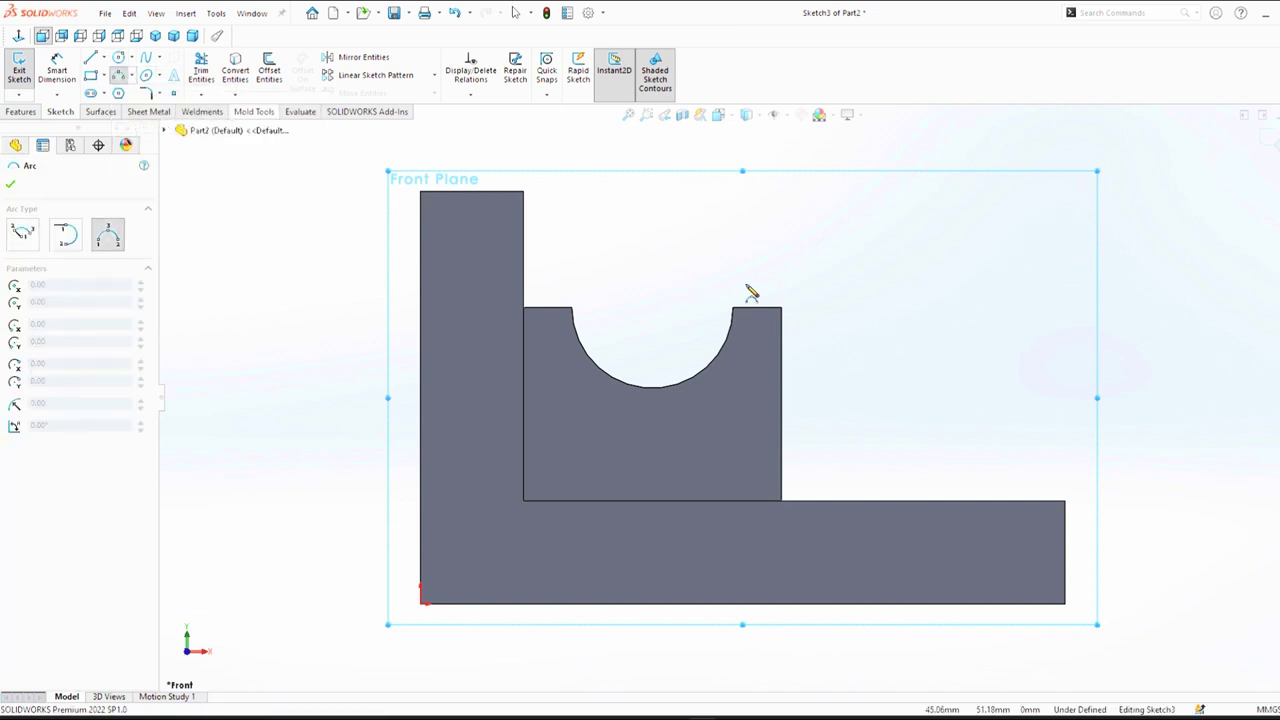
{"action": "left_click", "coordinate": [781, 307]}
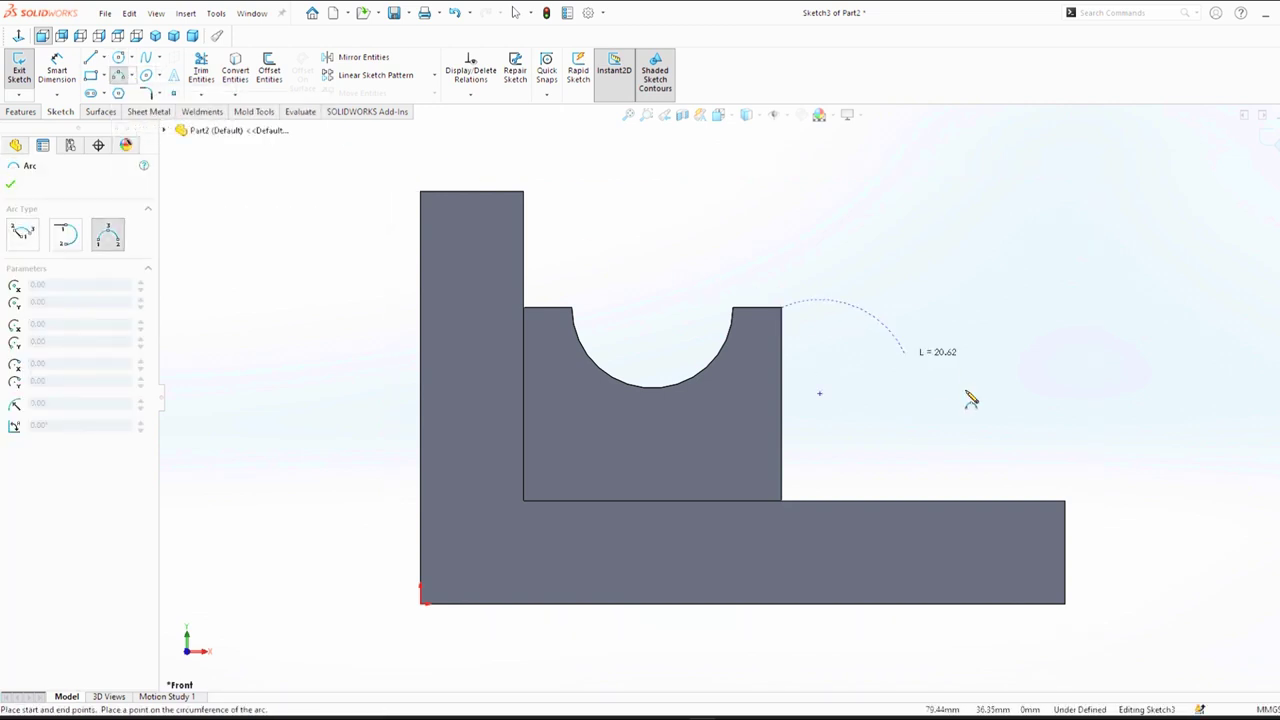
{"action": "left_click", "coordinate": [1066, 500]}
{"action": "left_click", "coordinate": [962, 392]}
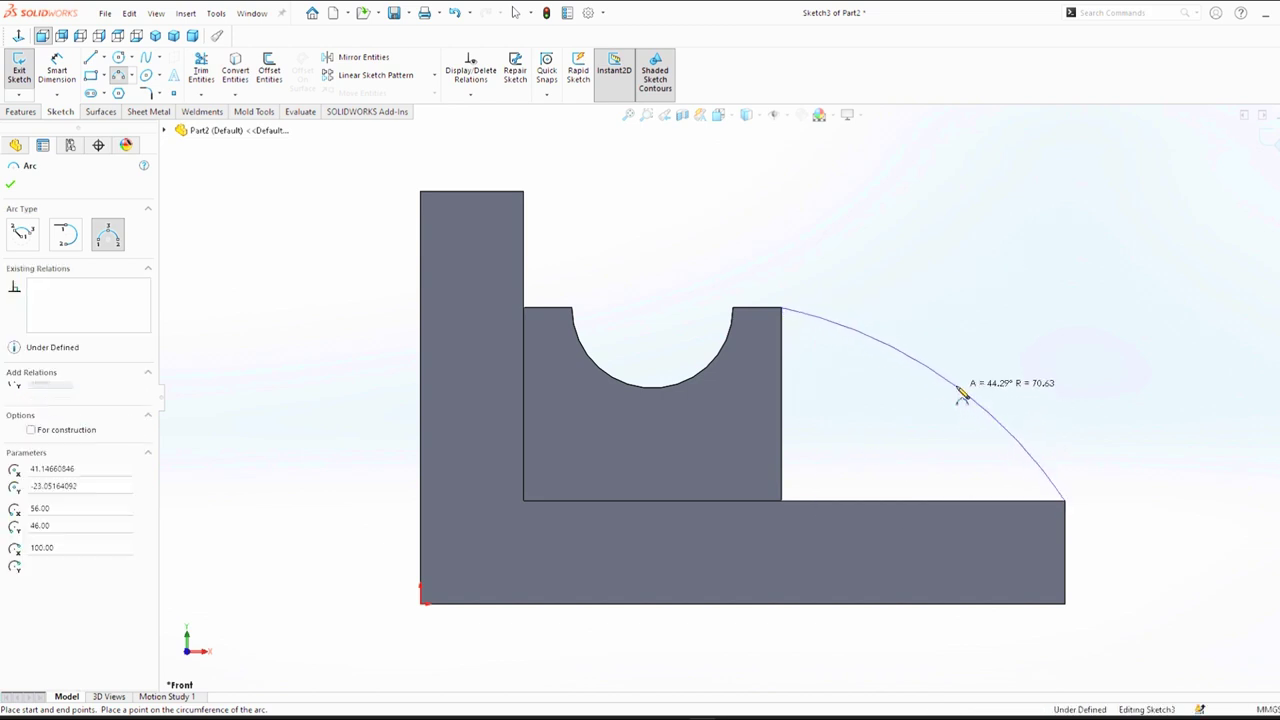
Step: Dimension the arc's radius as 70 mm, placing the dimension above the curve
{"action": "right_click_drag", "start_coordinate": [983, 307], "coordinate": [993, 251]}
{"action": "left_click", "coordinate": [917, 363]}
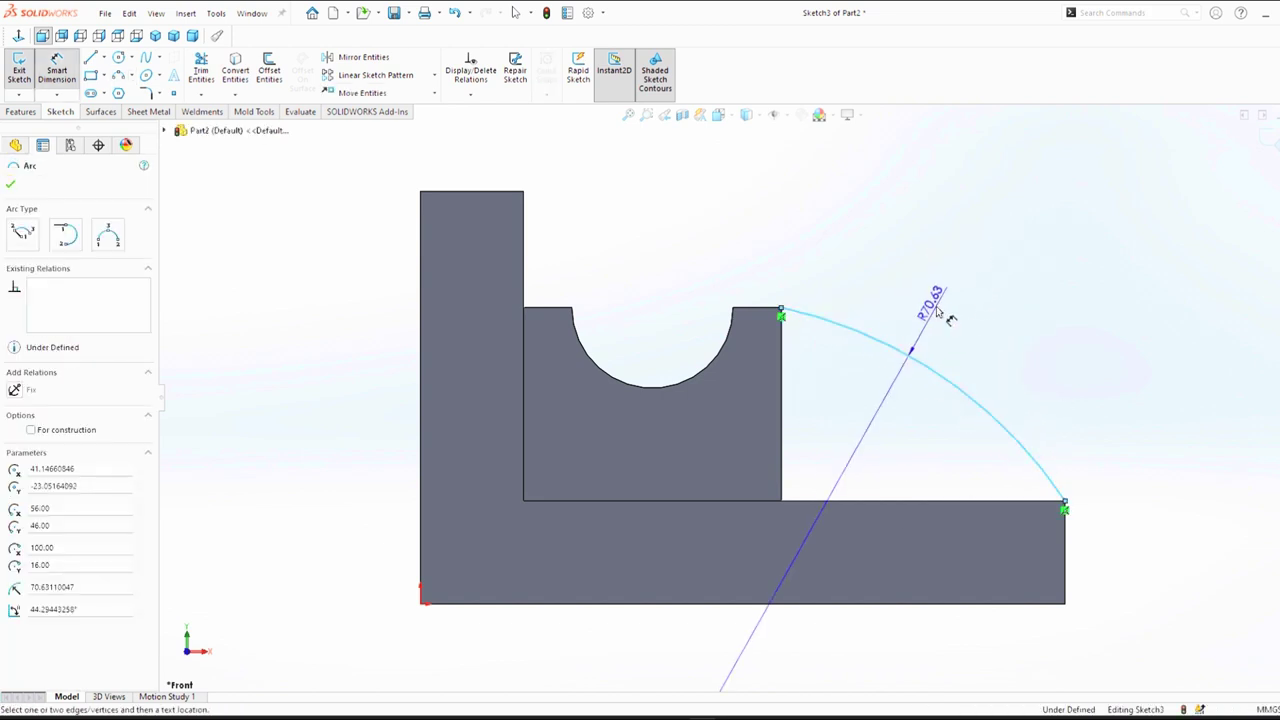
{"action": "left_click", "coordinate": [950, 300]}
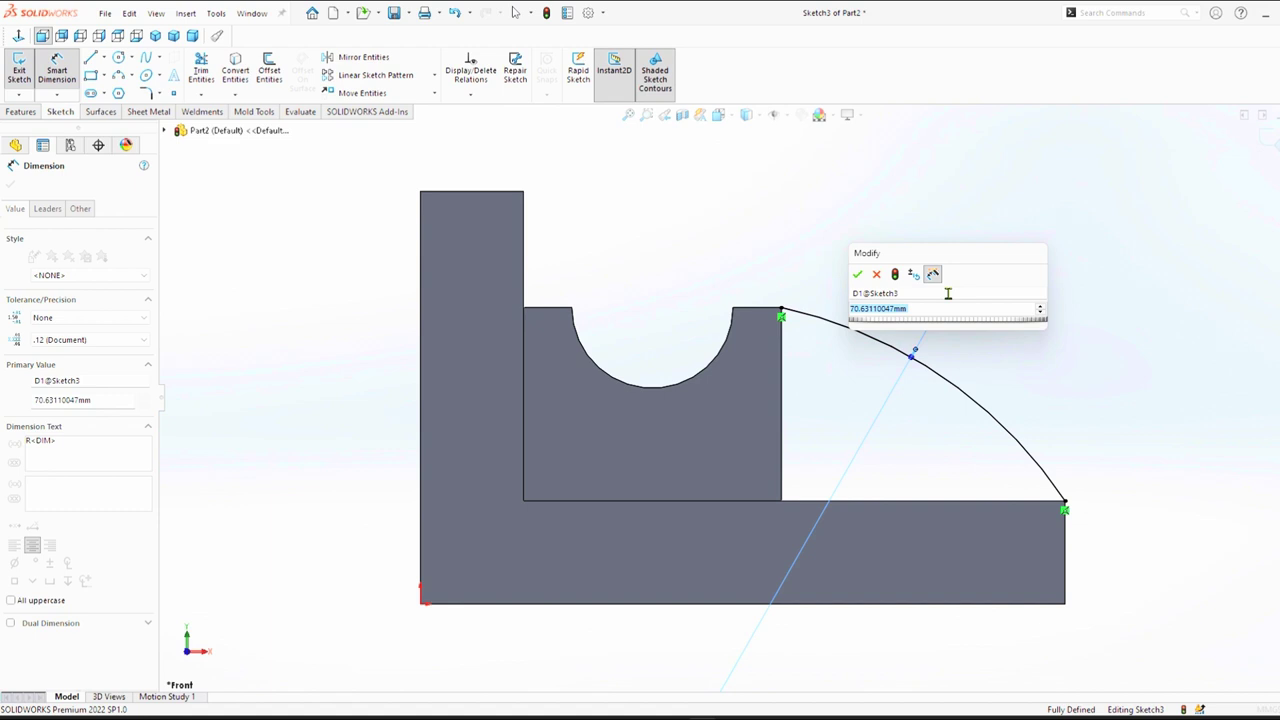
{"action": "type", "text": "70"}
{"action": "key", "text": "Return"}
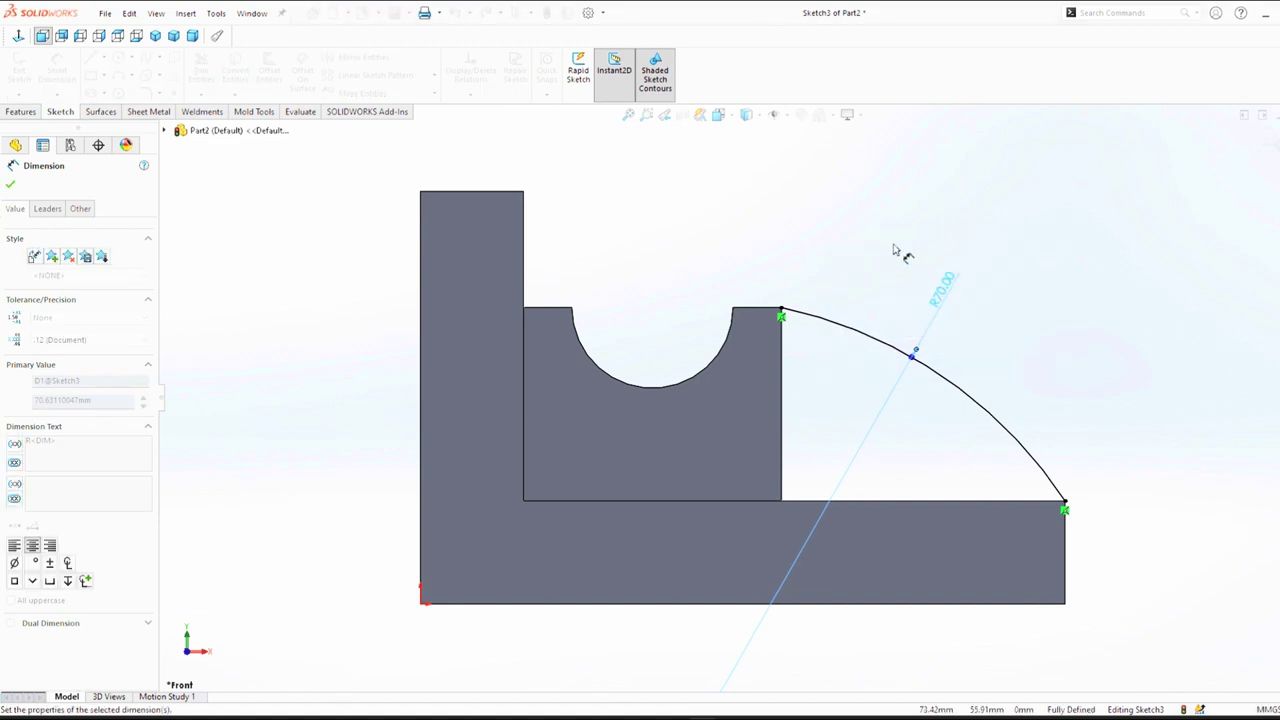
{"action": "key", "text": "Escape"}
Step: Convert the block's outer vertical edge and the base's upper edge into sketch lines and trim the portion beneath the block
{"action": "left_click", "coordinate": [783, 385]}
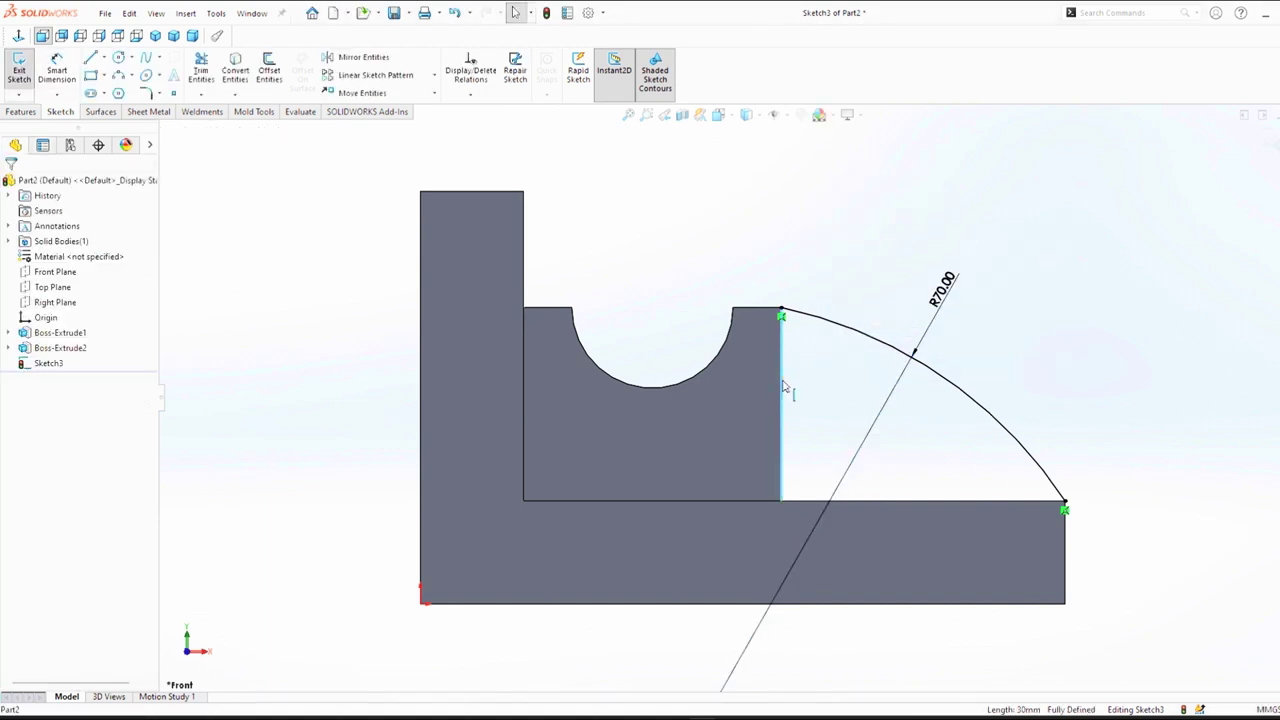
{"action": "left_click", "coordinate": [869, 500], "text": "ctrl"}
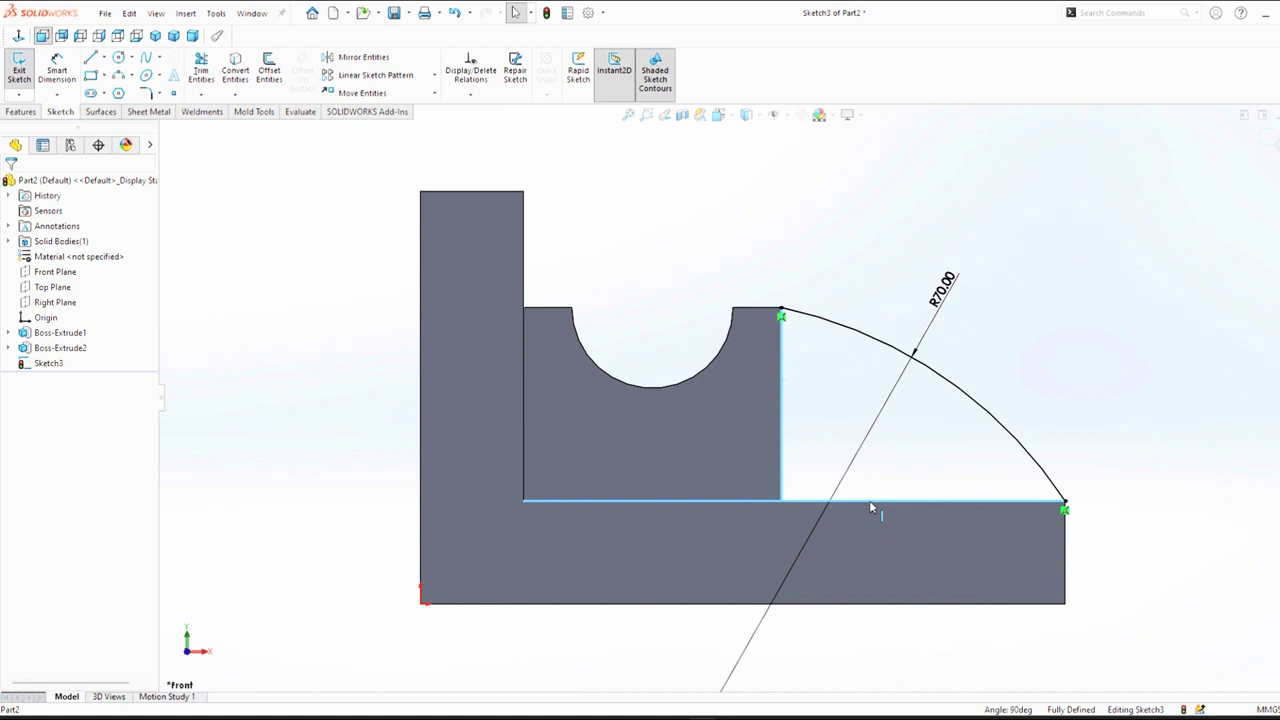
{"action": "left_click", "coordinate": [234, 72]}
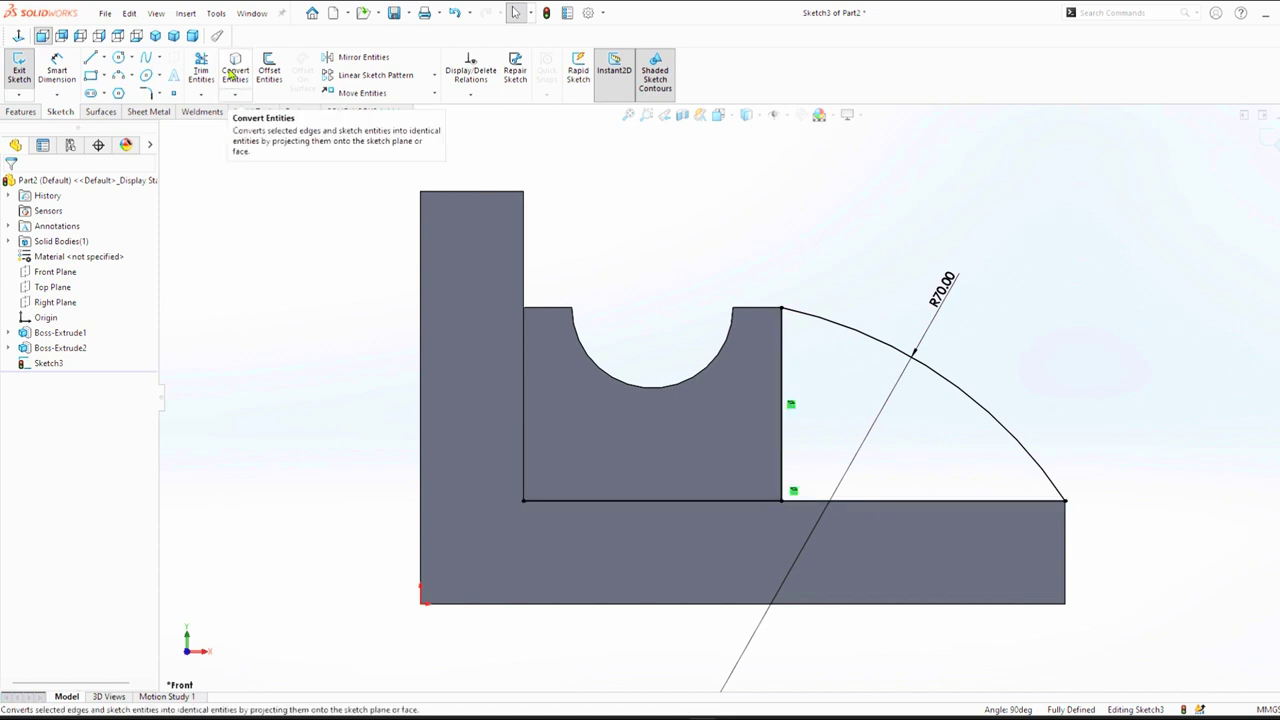
{"action": "left_click", "coordinate": [201, 72]}
{"action": "left_click_drag", "start_coordinate": [669, 443], "coordinate": [669, 512]}
{"action": "left_click", "coordinate": [11, 185]}
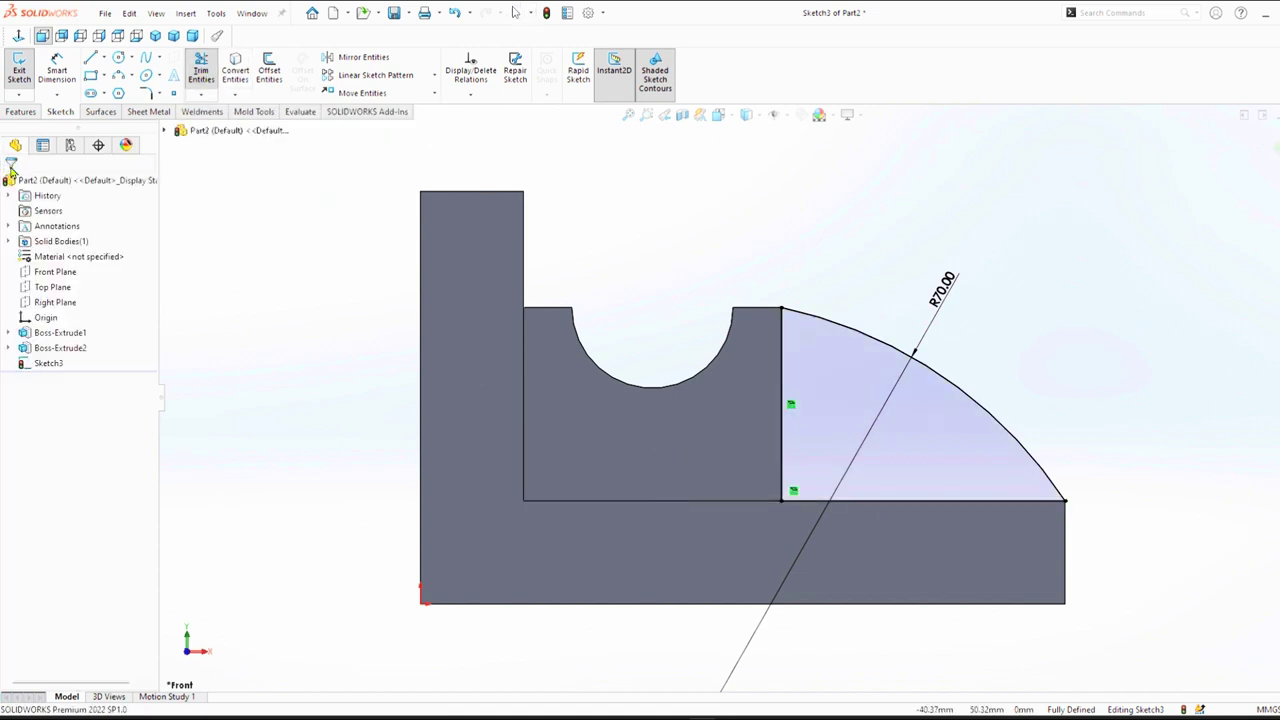
Step: Extrude the closed arc-topped profile as a boss with the Blind end condition and a 12 mm depth
{"action": "left_click", "coordinate": [21, 111]}
{"action": "left_click", "coordinate": [21, 72]}
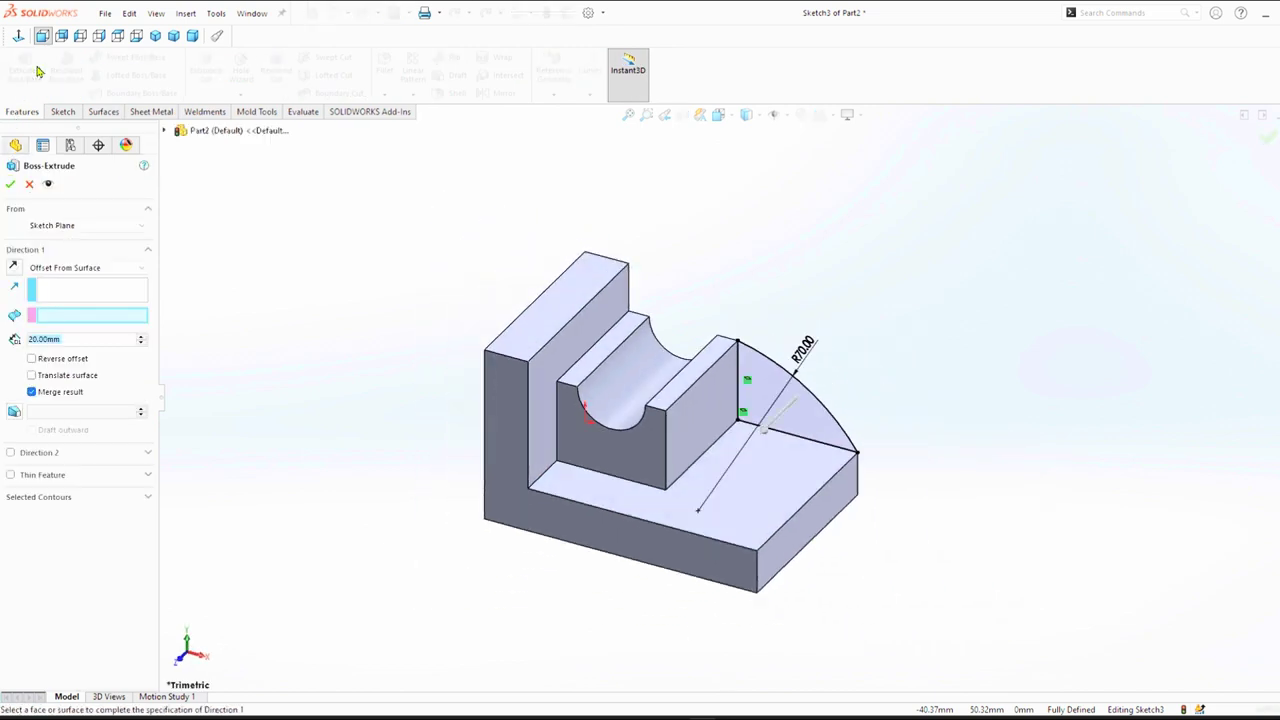
{"action": "left_click", "coordinate": [88, 268]}
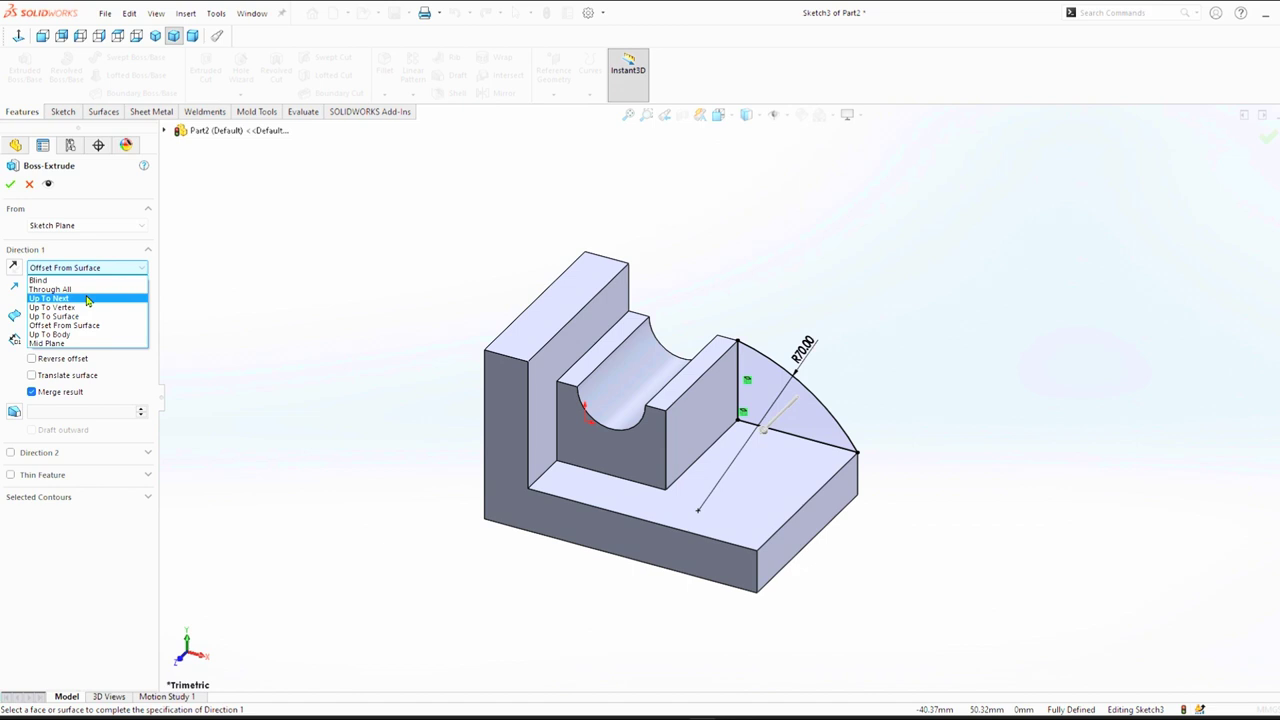
{"action": "left_click", "coordinate": [86, 280]}
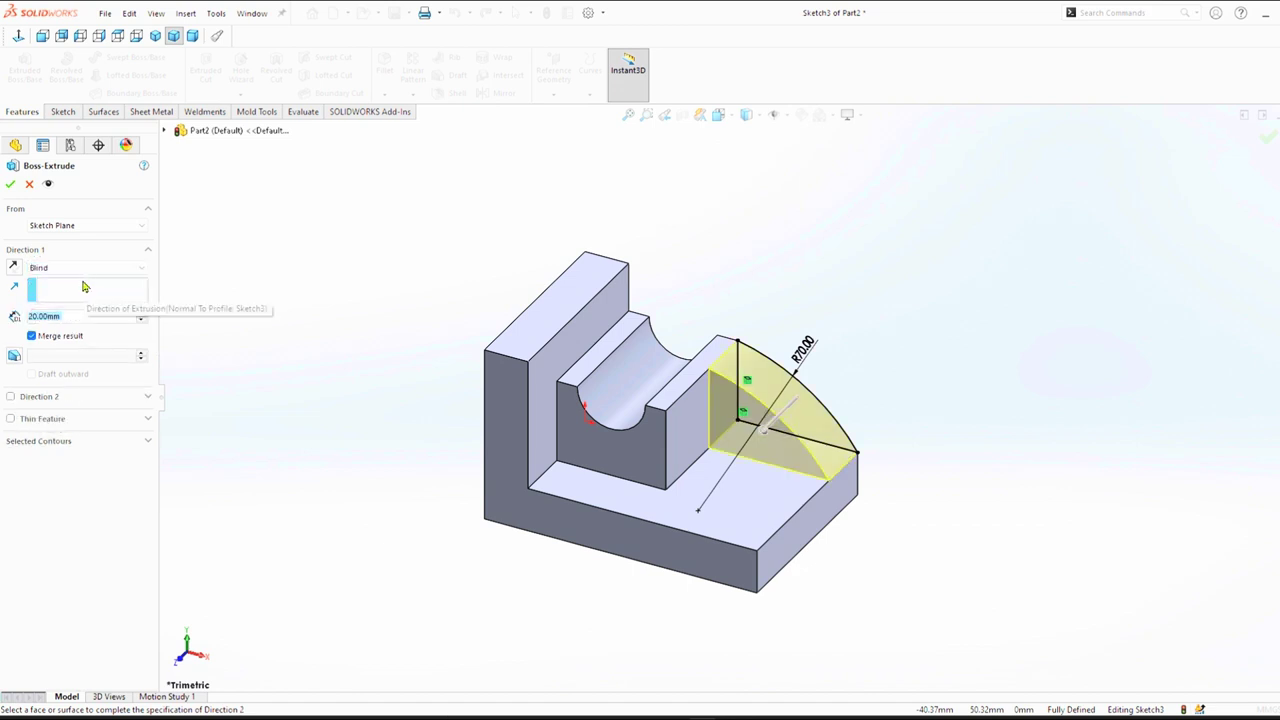
{"action": "type", "text": "12"}
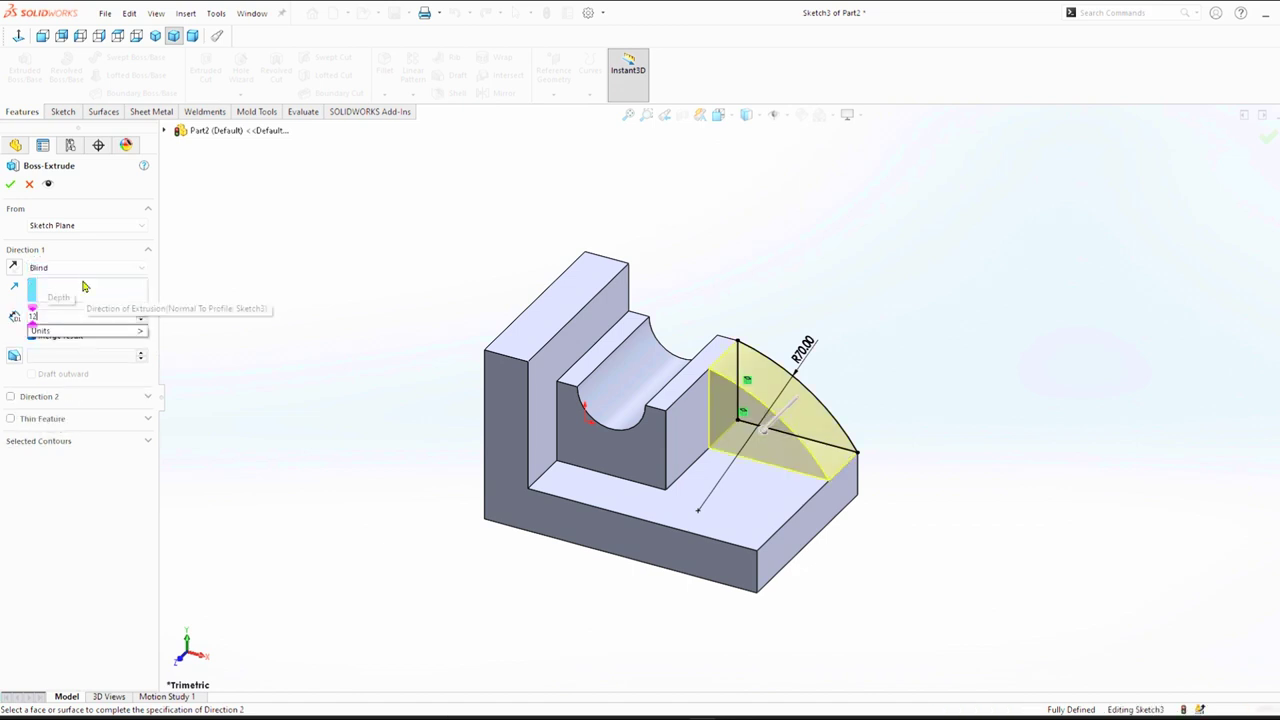
{"action": "key", "text": "Return"}
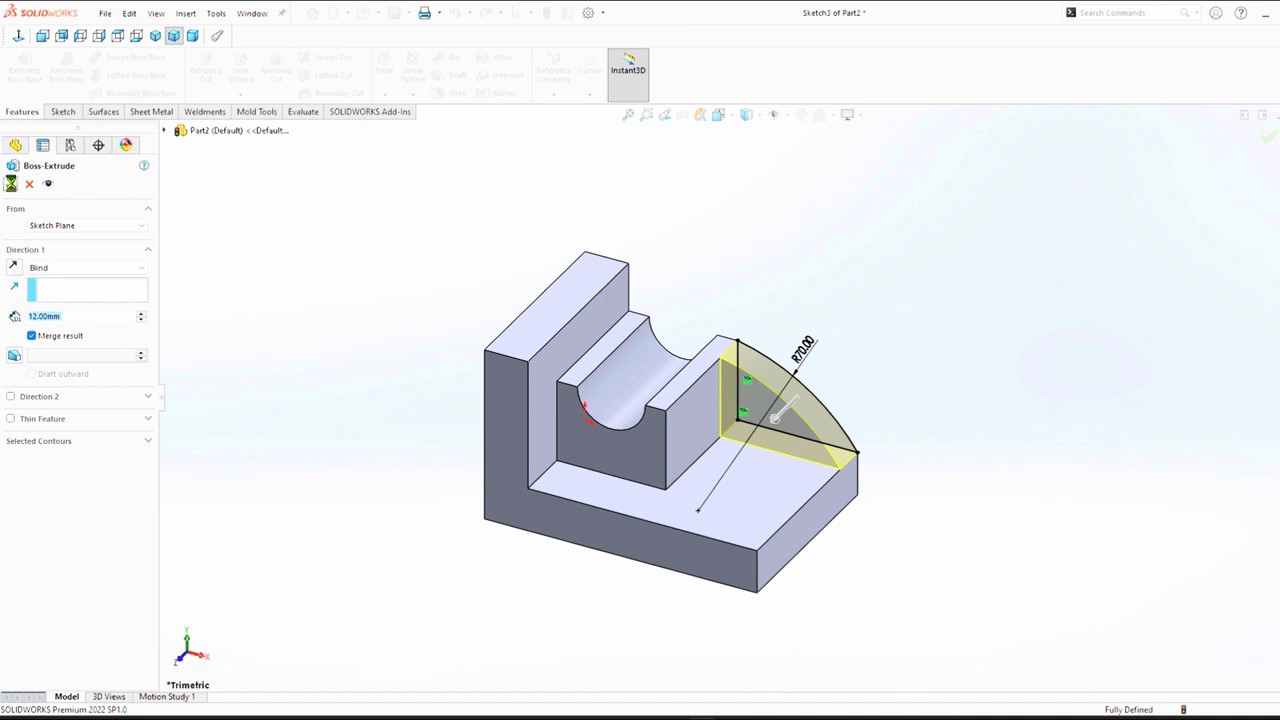
{"action": "left_click", "coordinate": [10, 184]}
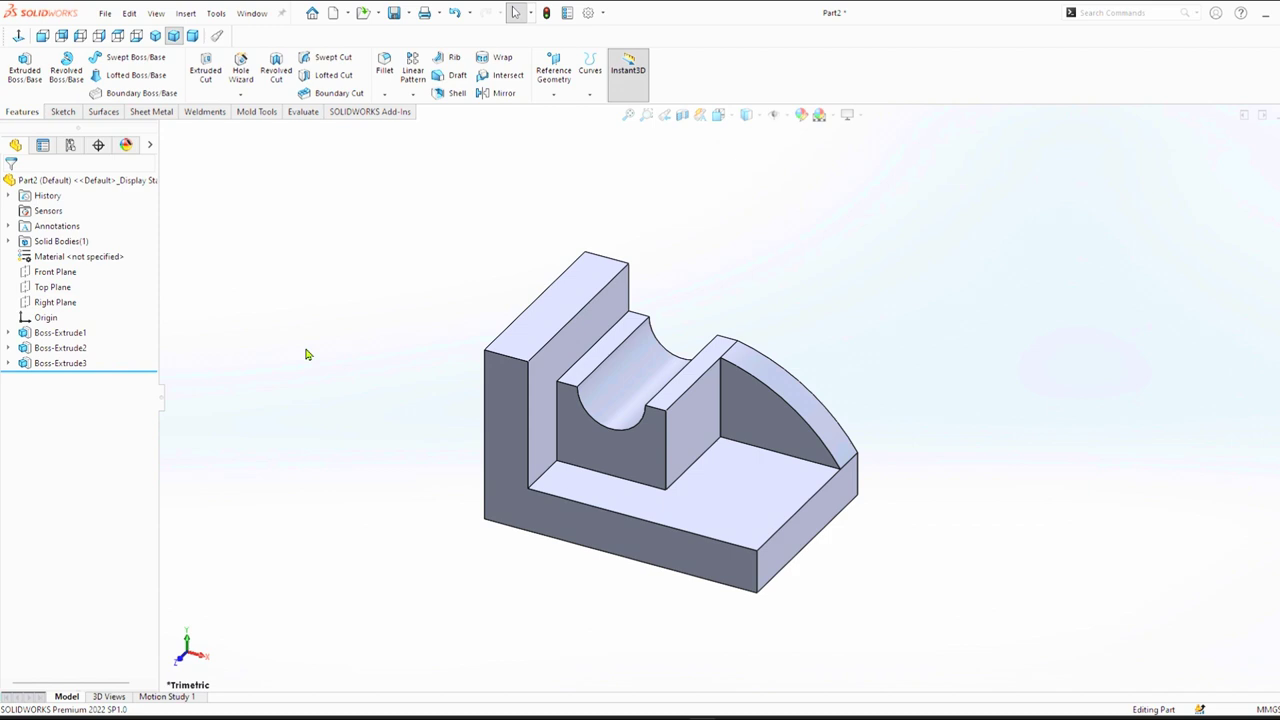
Step: Start a sketch on the base's upper face and draw a corner rectangle about 23 by 13 mm inward from its outer edge
{"action": "left_click", "coordinate": [740, 490]}
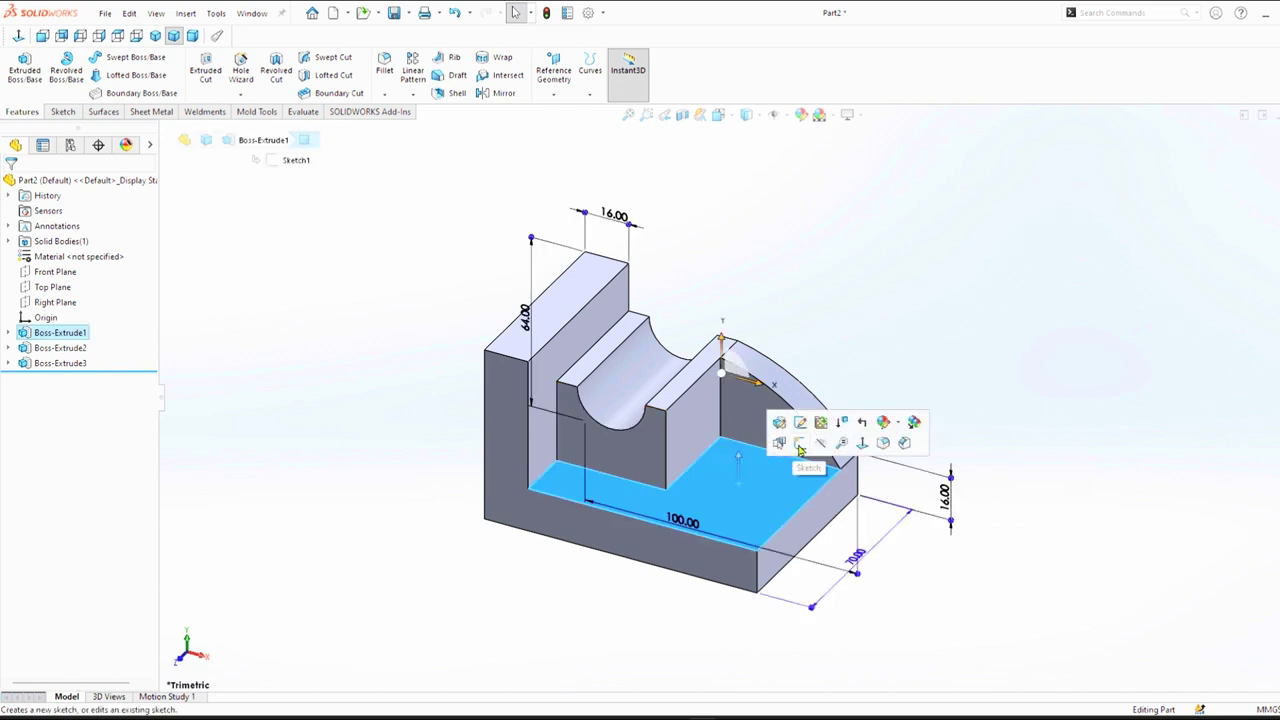
{"action": "left_click", "coordinate": [798, 447]}
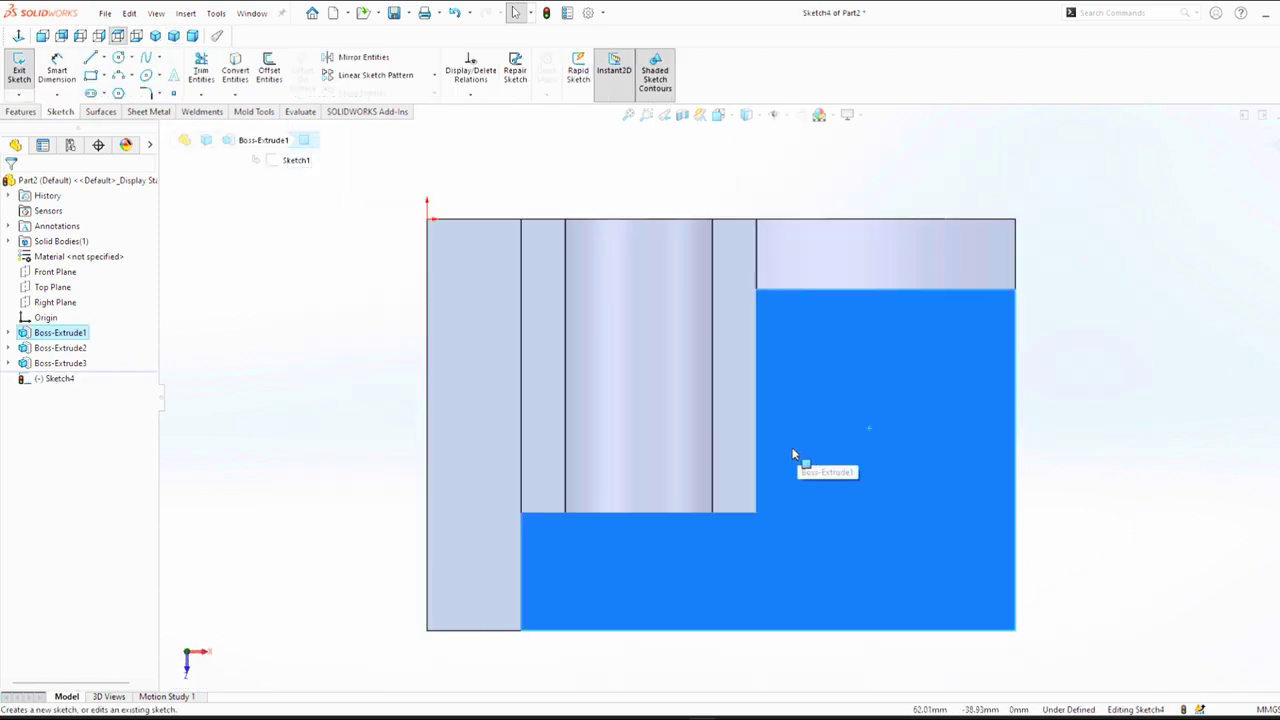
{"action": "left_click", "coordinate": [91, 77]}
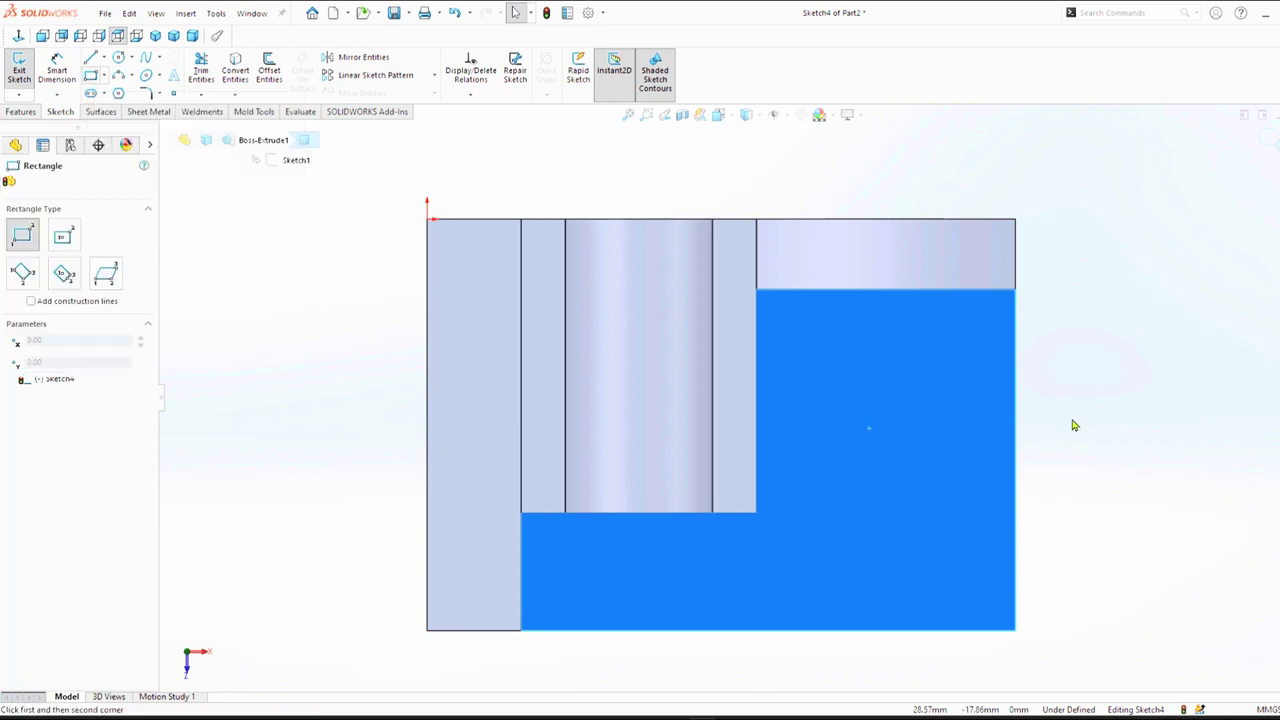
{"action": "left_click", "coordinate": [1015, 385]}
{"action": "left_click", "coordinate": [880, 460]}
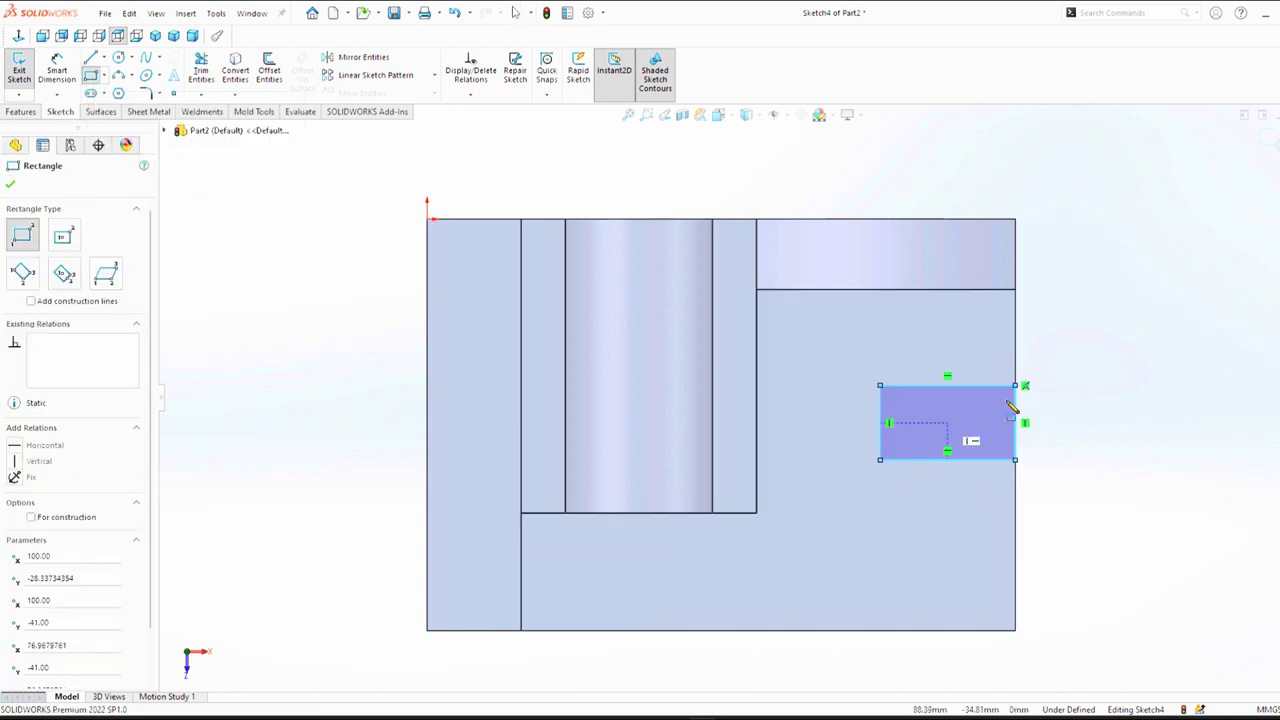
Step: Dimension the rectangle 16 mm wide along the base's outer edge and 25 mm long inward
{"action": "key", "text": "d"}
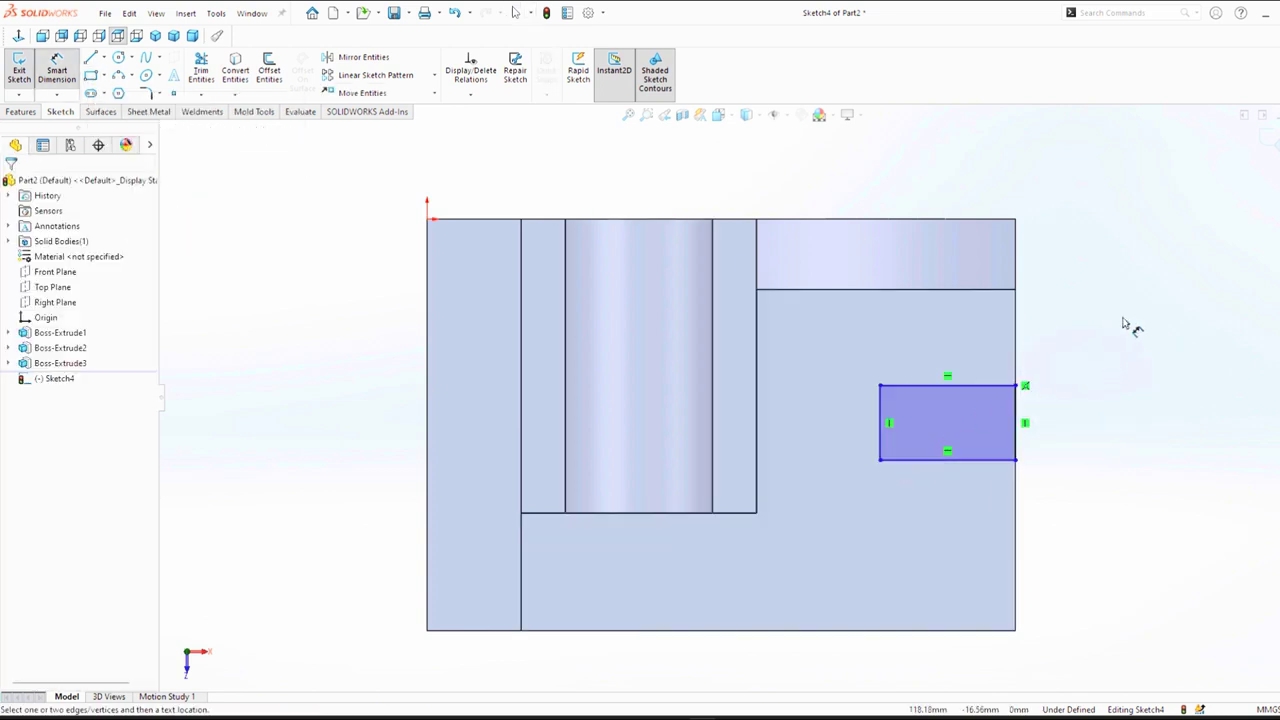
{"action": "left_click", "coordinate": [1020, 428]}
{"action": "left_click", "coordinate": [1082, 424]}
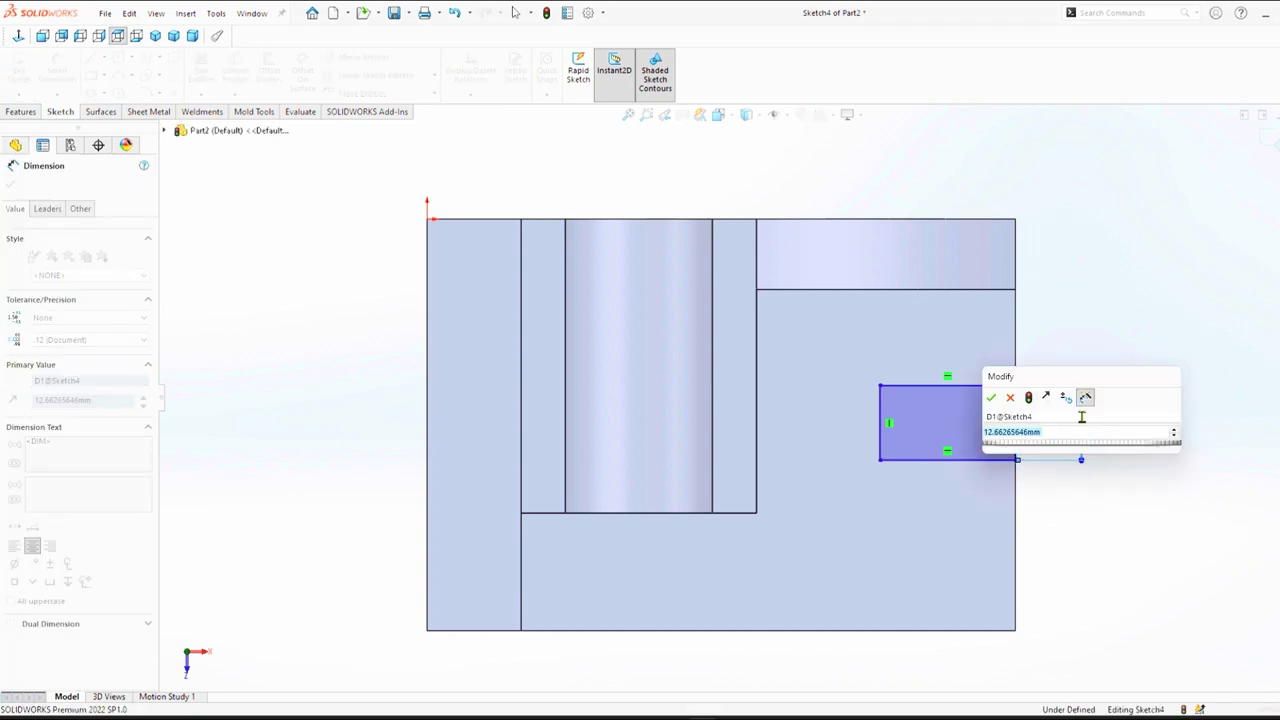
{"action": "type", "text": "16"}
{"action": "key", "text": "Return"}
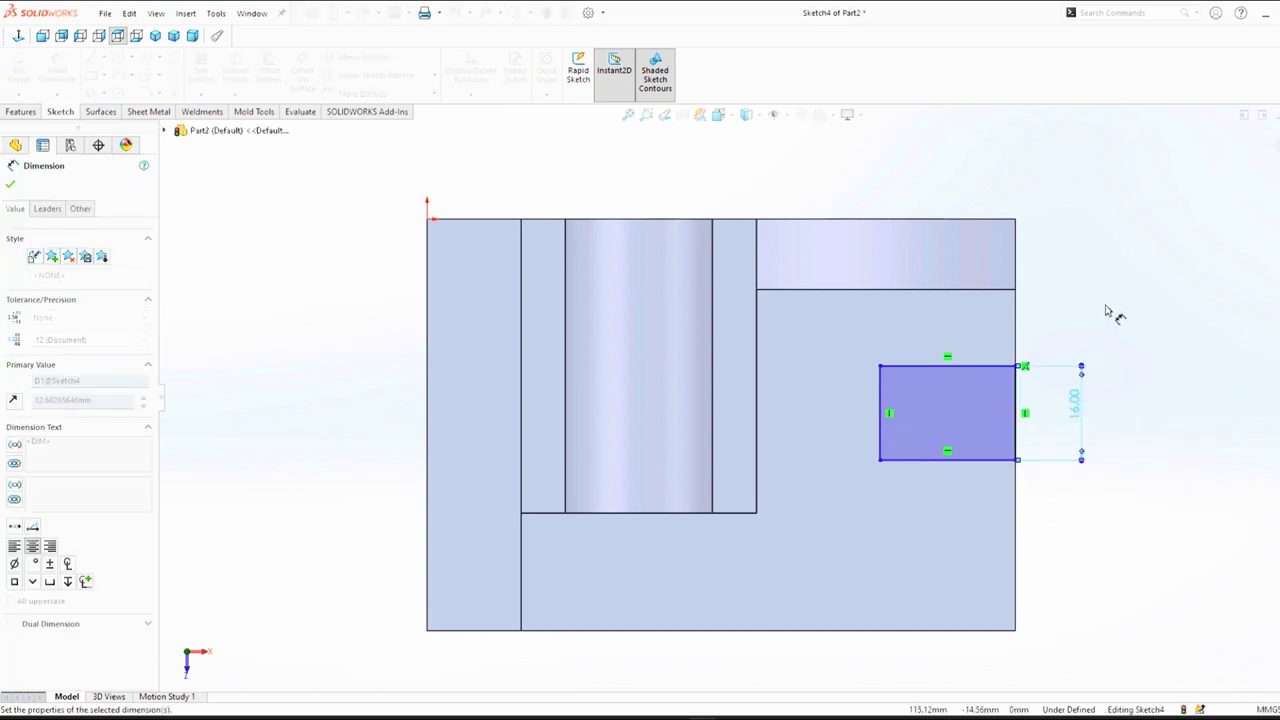
{"action": "left_click", "coordinate": [942, 369]}
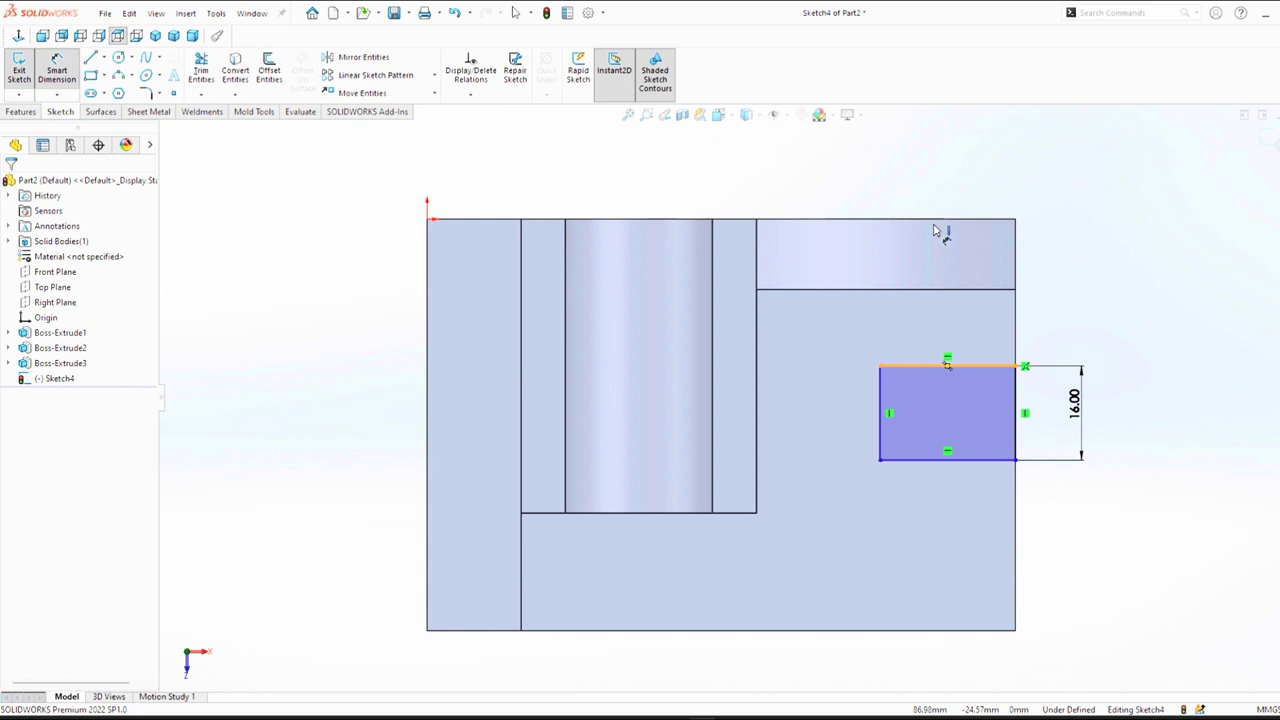
{"action": "left_click", "coordinate": [945, 188]}
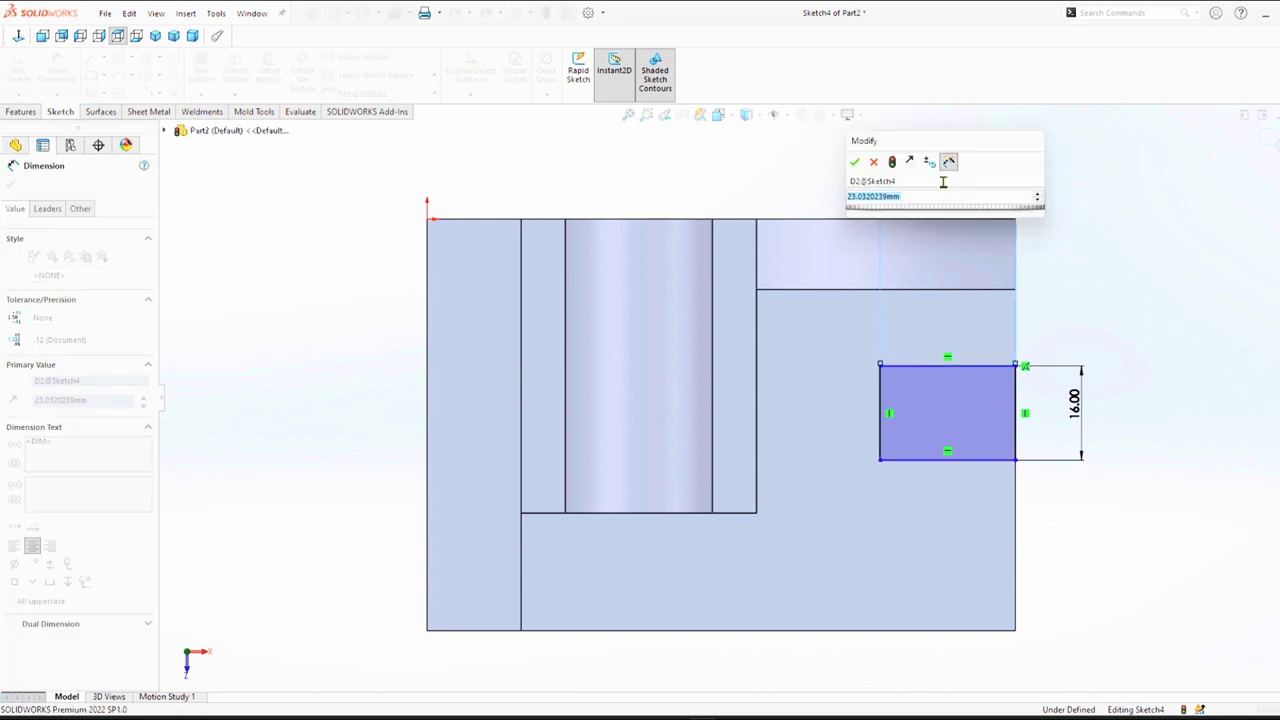
{"action": "type", "text": "25"}
{"action": "key", "text": "Return"}
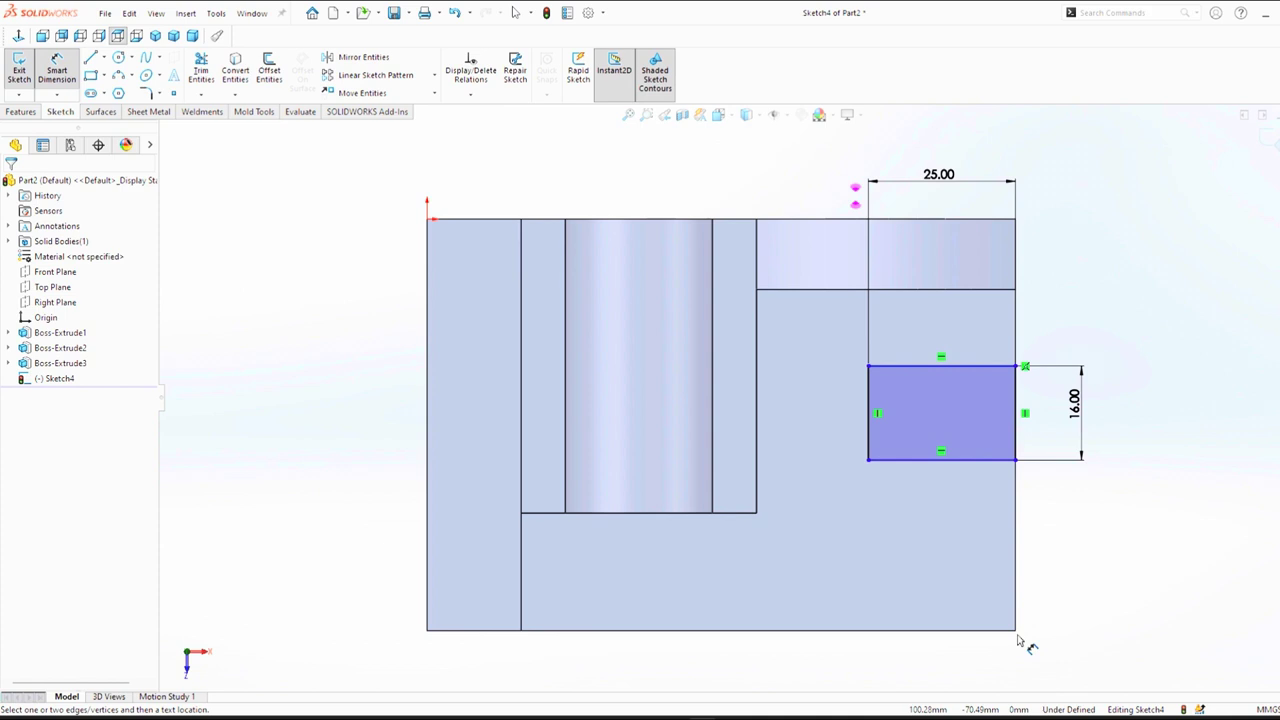
Step: Dimension the distance from the midpoint of the rectangle's outer side to the base's front outer corner as 32 mm
{"action": "left_click", "coordinate": [1020, 418]}
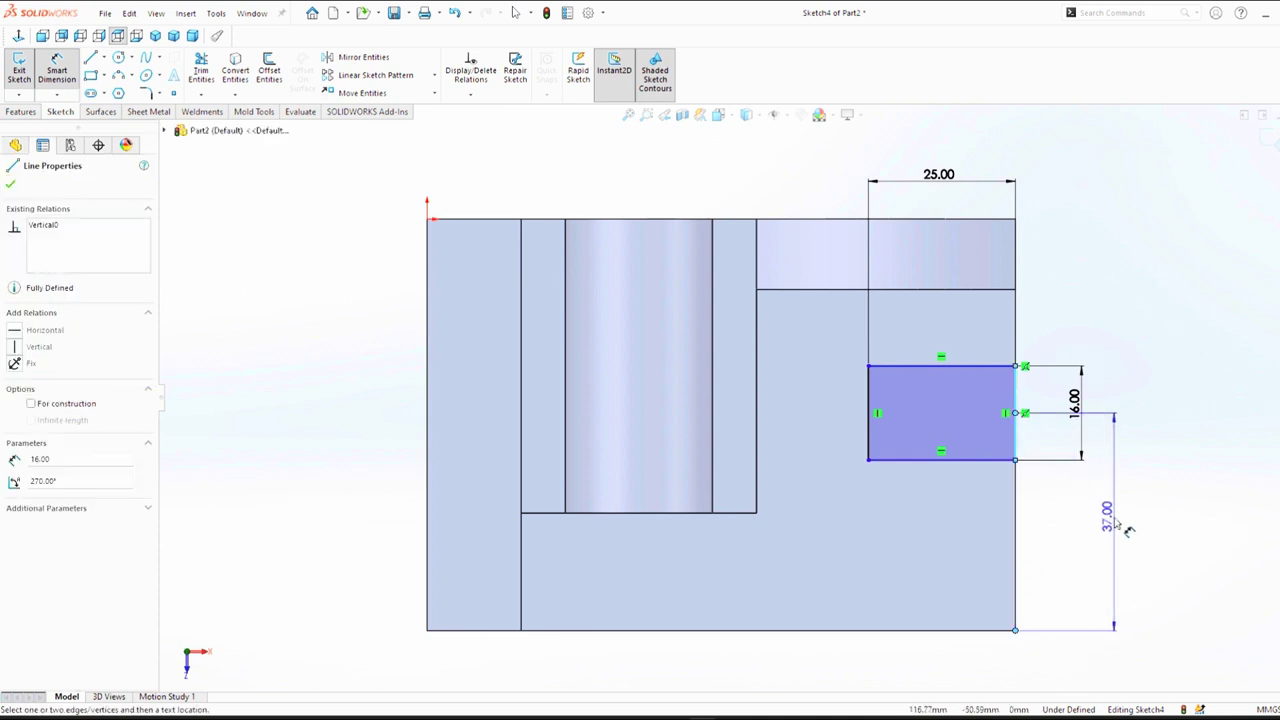
{"action": "left_click", "coordinate": [1117, 524]}
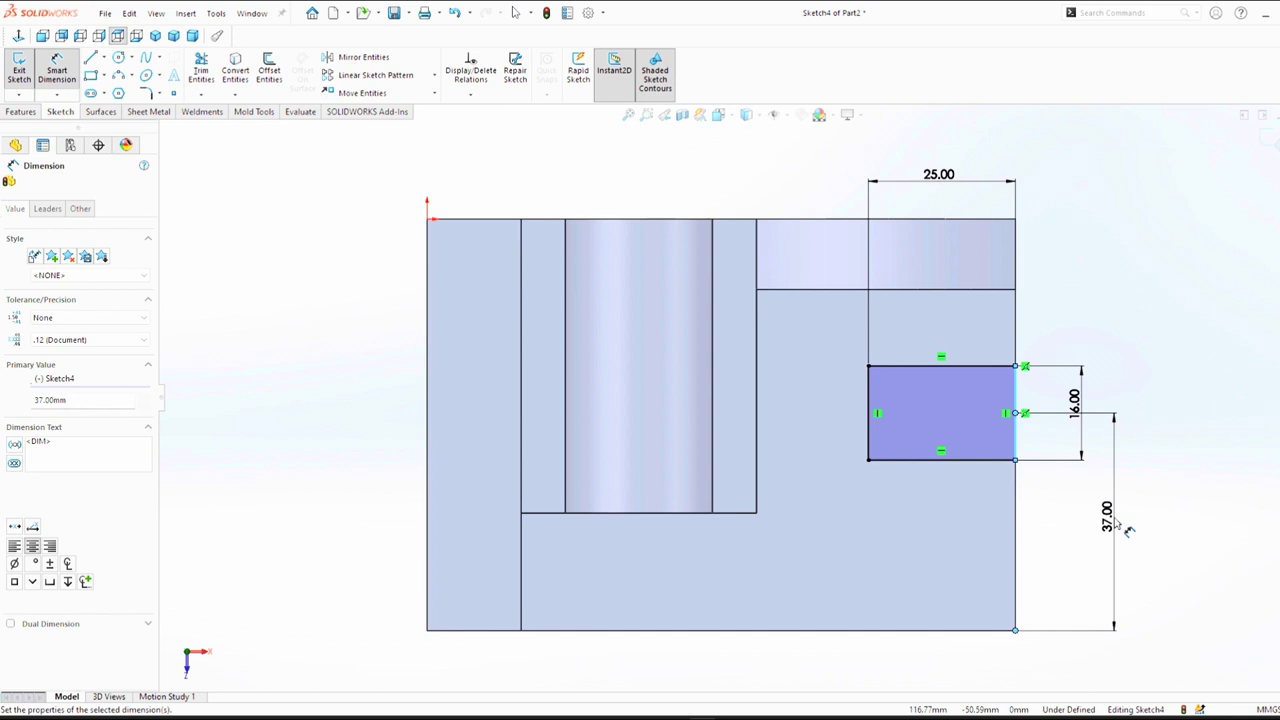
{"action": "type", "text": "33"}
{"action": "key", "text": "Return"}
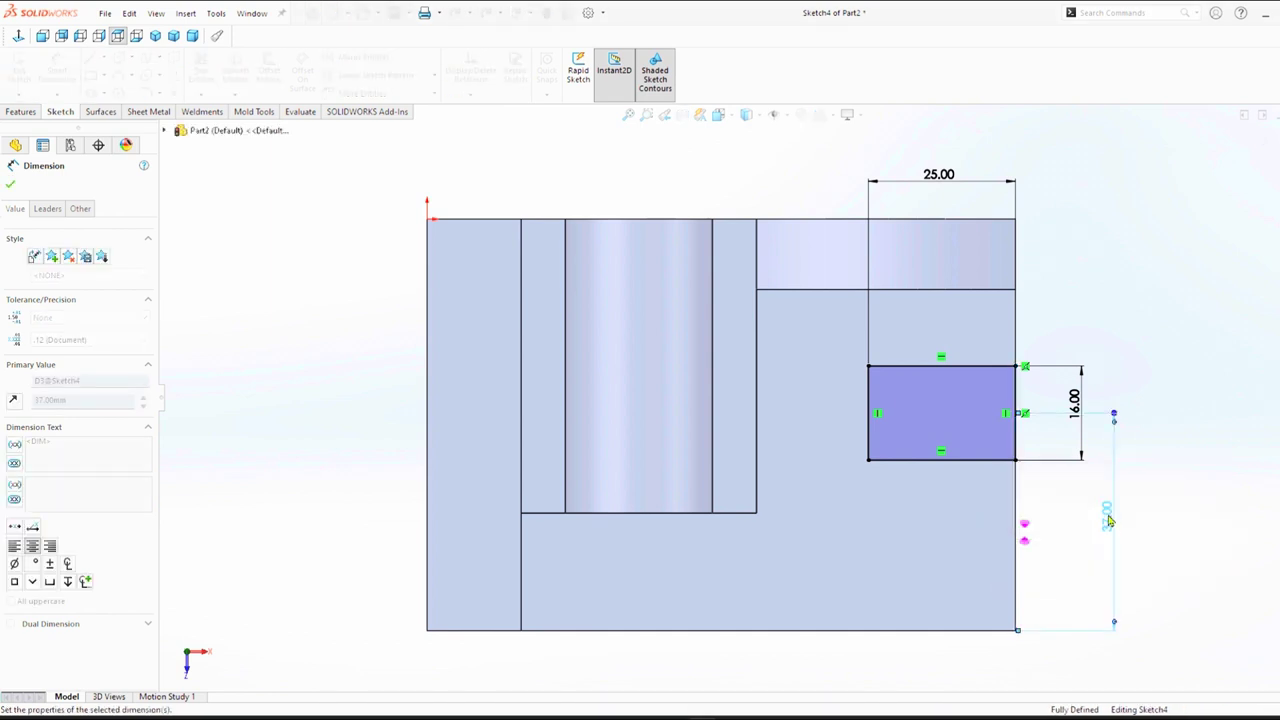
Step: Cut the rectangle through the base with an Extruded Cut using the Through All end condition
{"action": "left_click", "coordinate": [14, 112]}
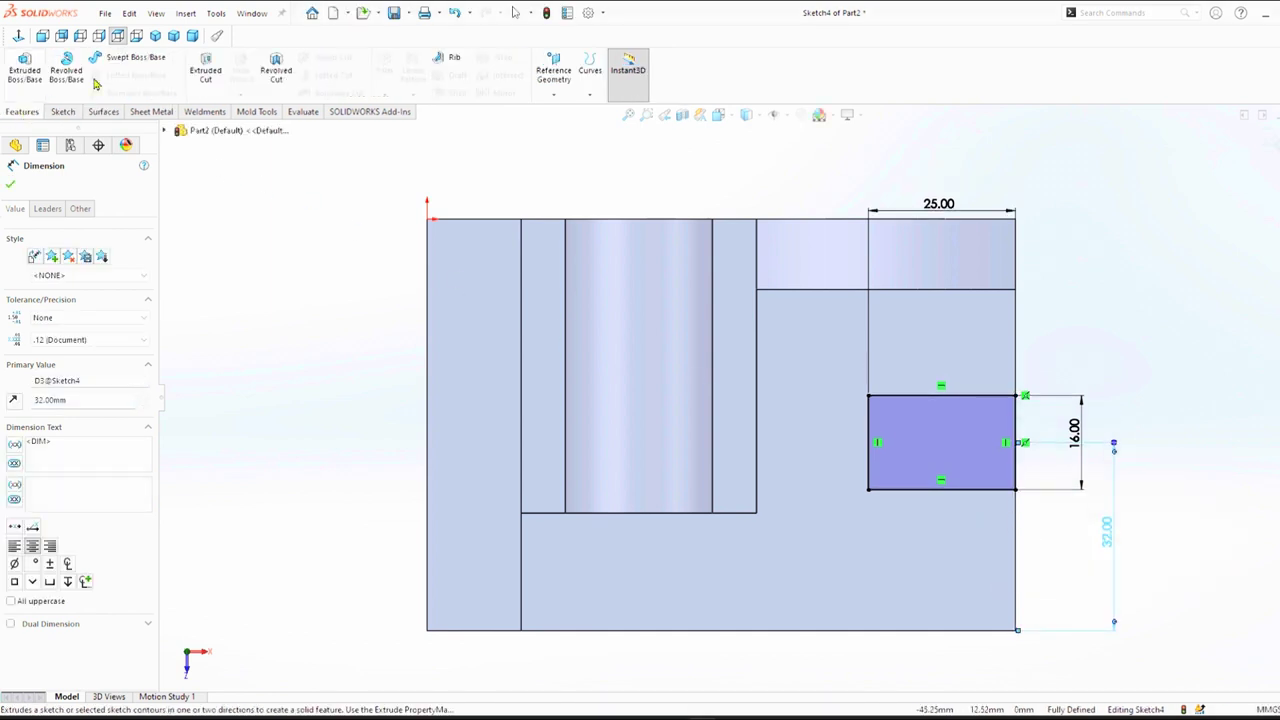
{"action": "left_click", "coordinate": [203, 72]}
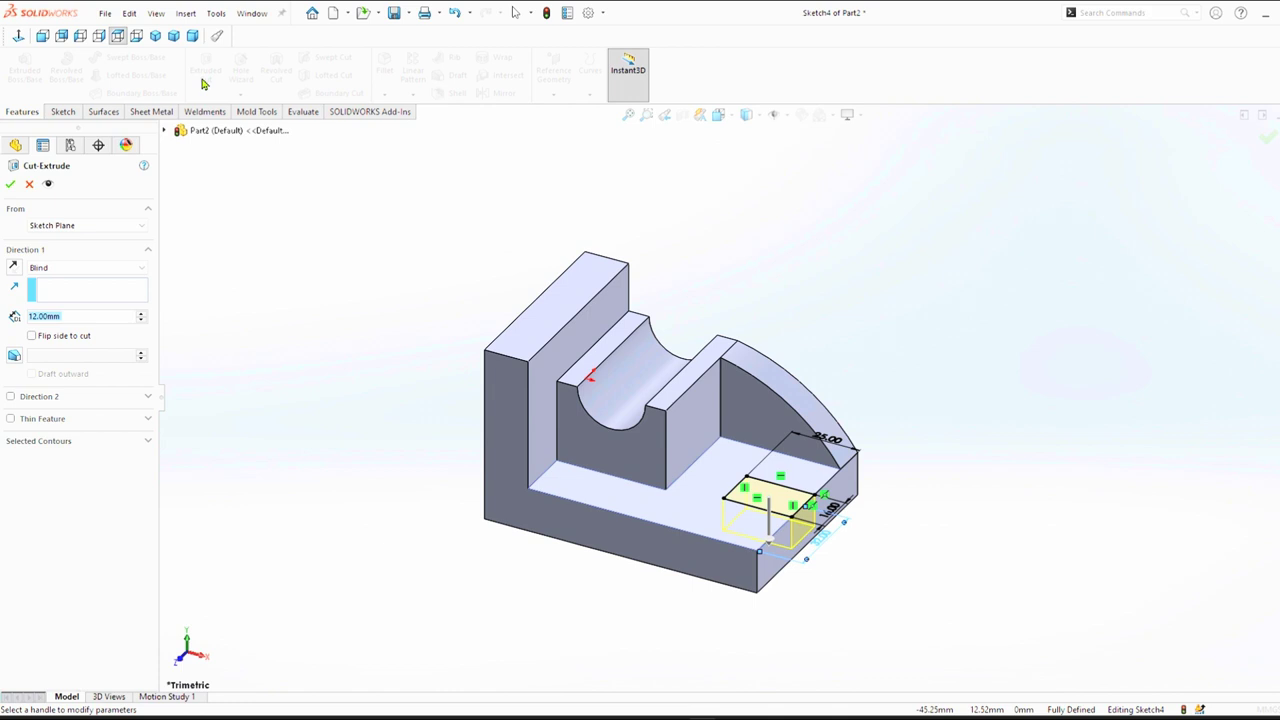
{"action": "left_click", "coordinate": [56, 269]}
{"action": "left_click", "coordinate": [63, 291]}
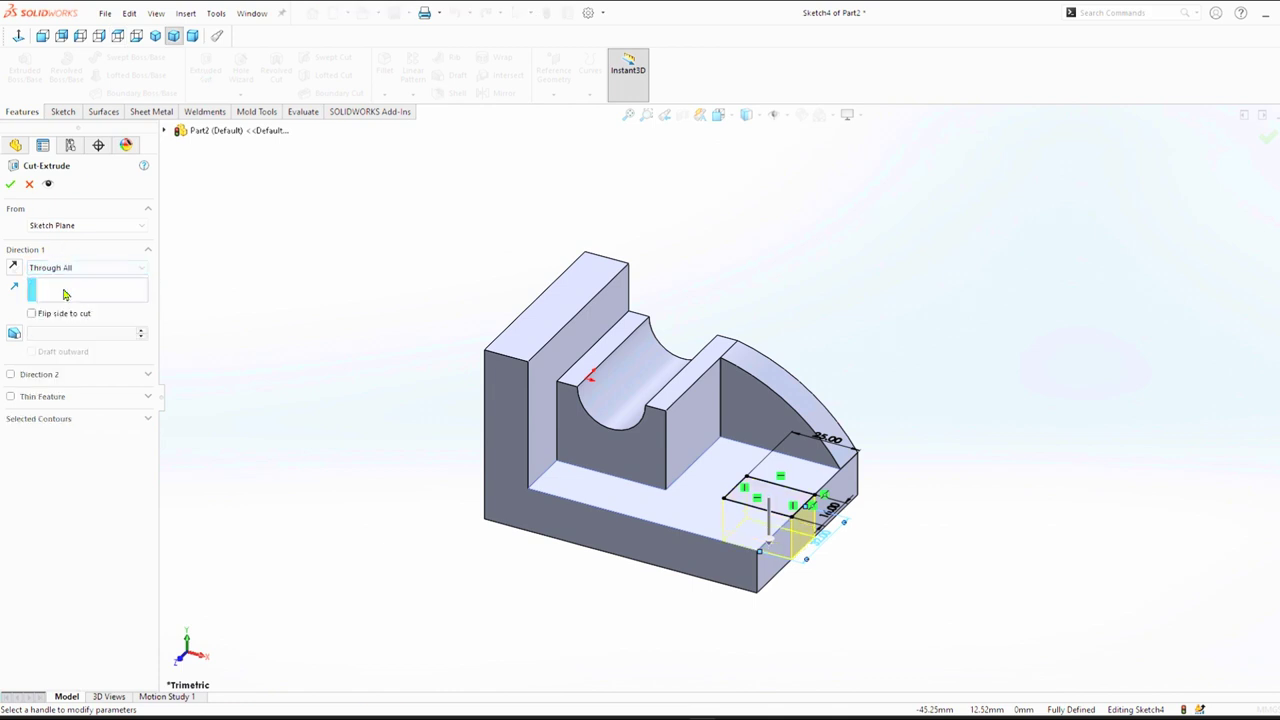
{"action": "left_click", "coordinate": [11, 187]}
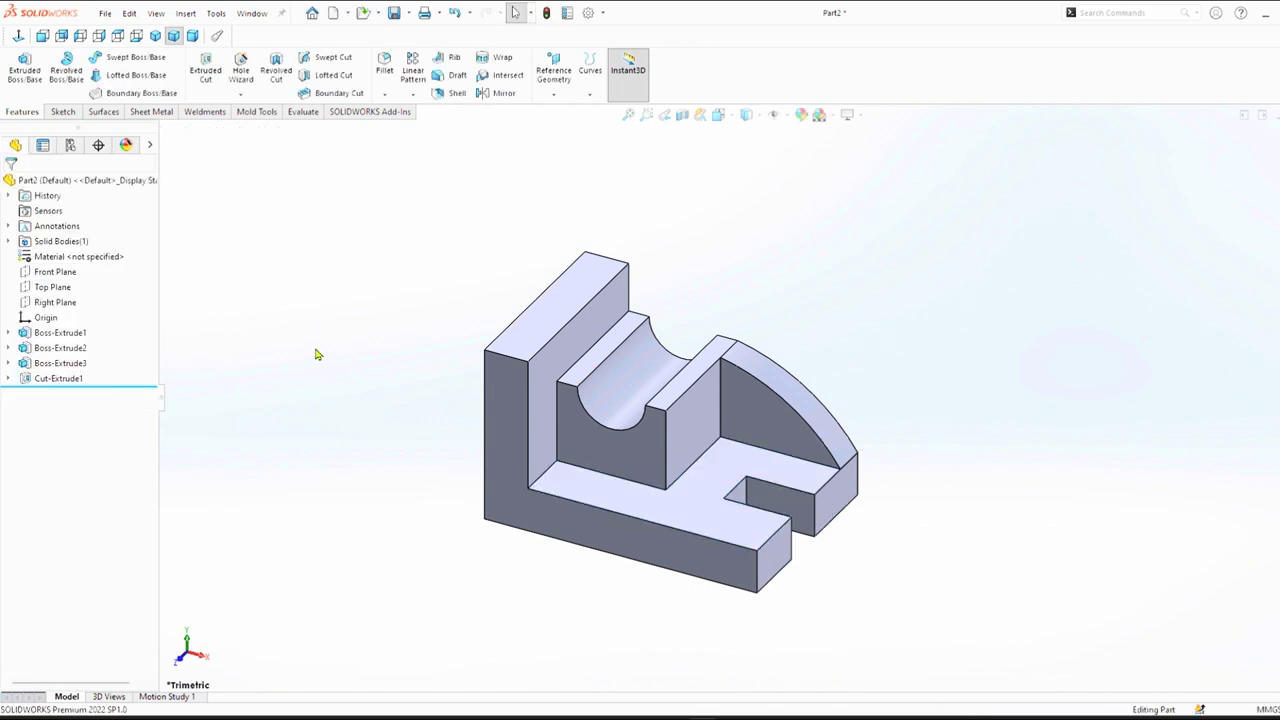
Step: Apply a full round fillet to the slot's inner end, using its two side walls as side faces and its end wall as the center face
{"action": "left_click", "coordinate": [385, 72]}
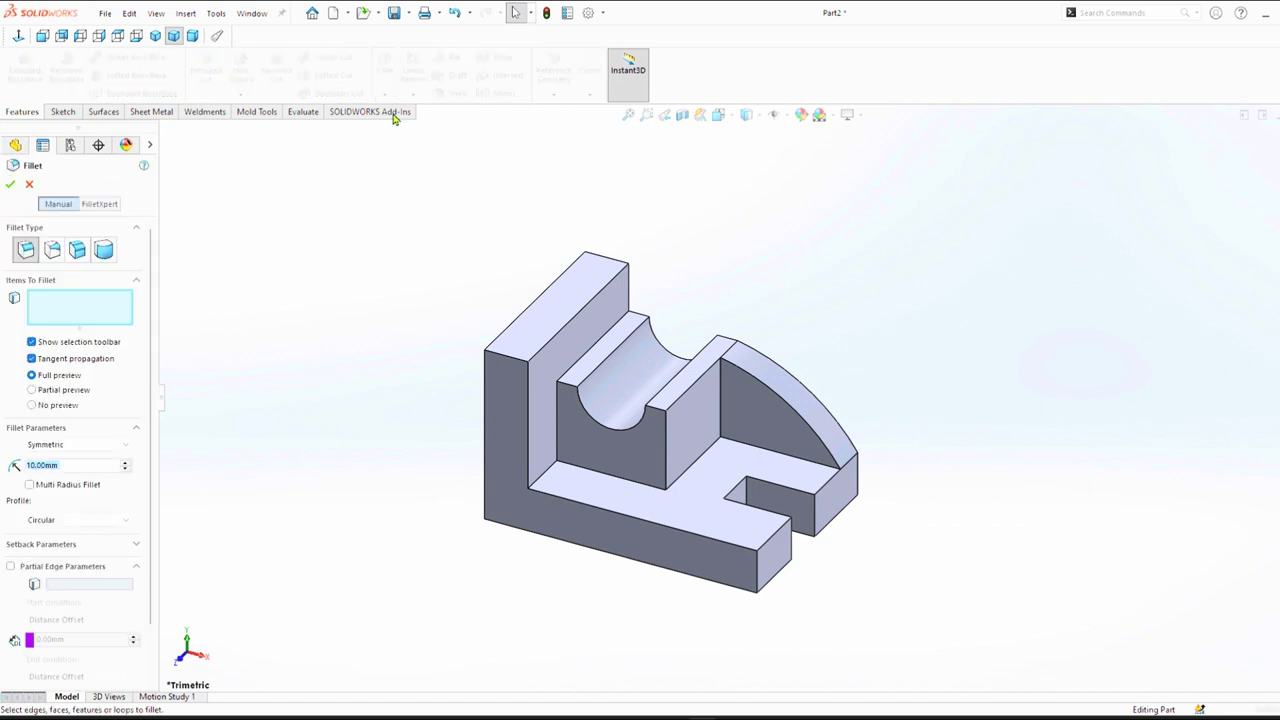
{"action": "left_click", "coordinate": [85, 254]}
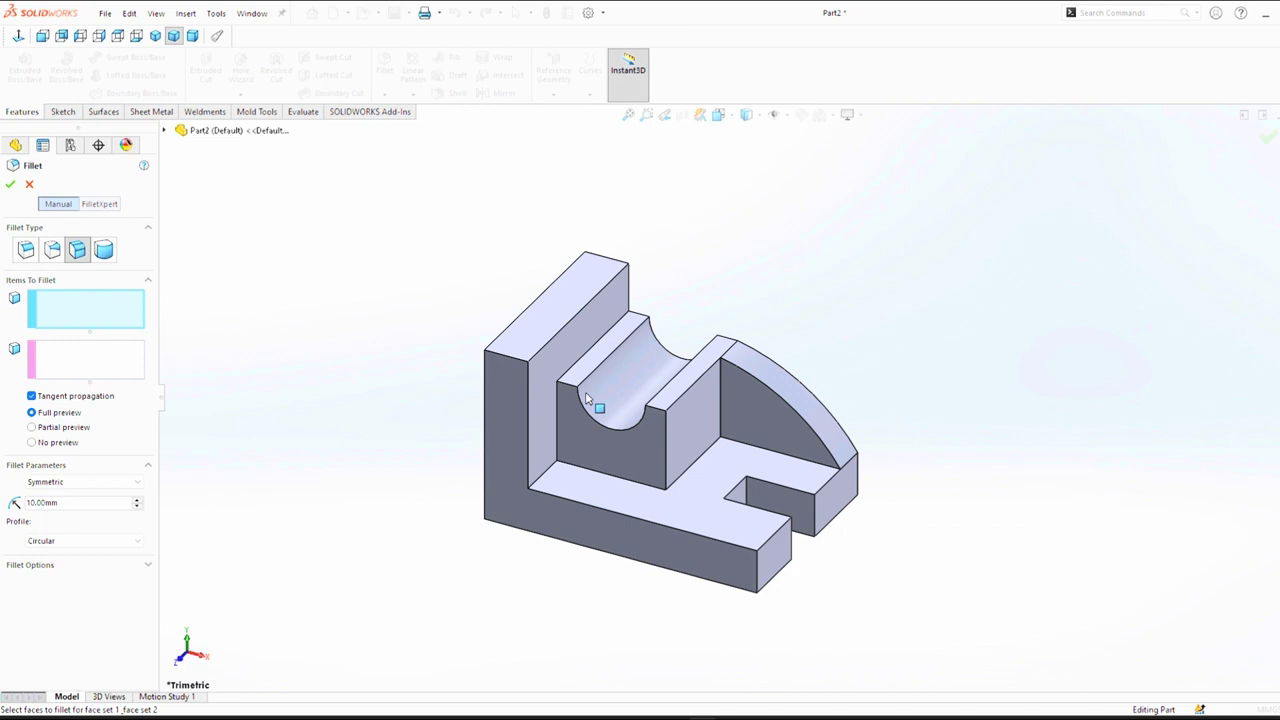
{"action": "left_click", "coordinate": [104, 251]}
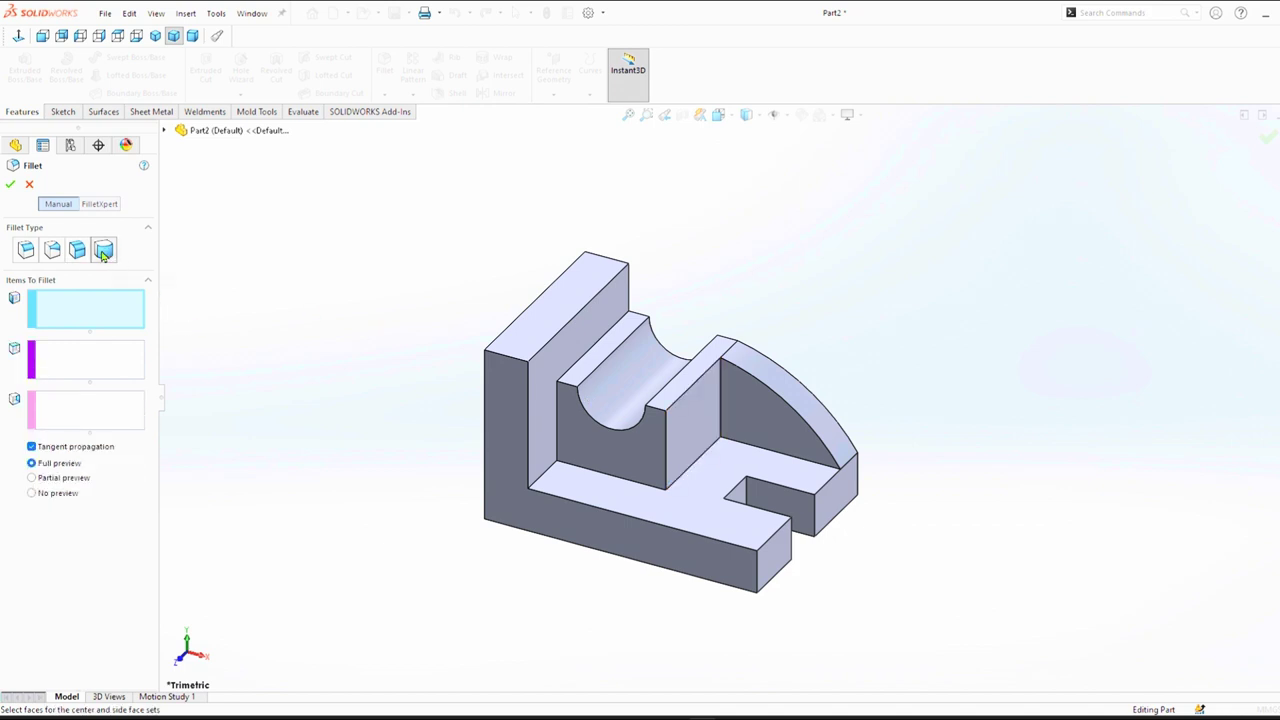
{"action": "left_click", "coordinate": [781, 500]}
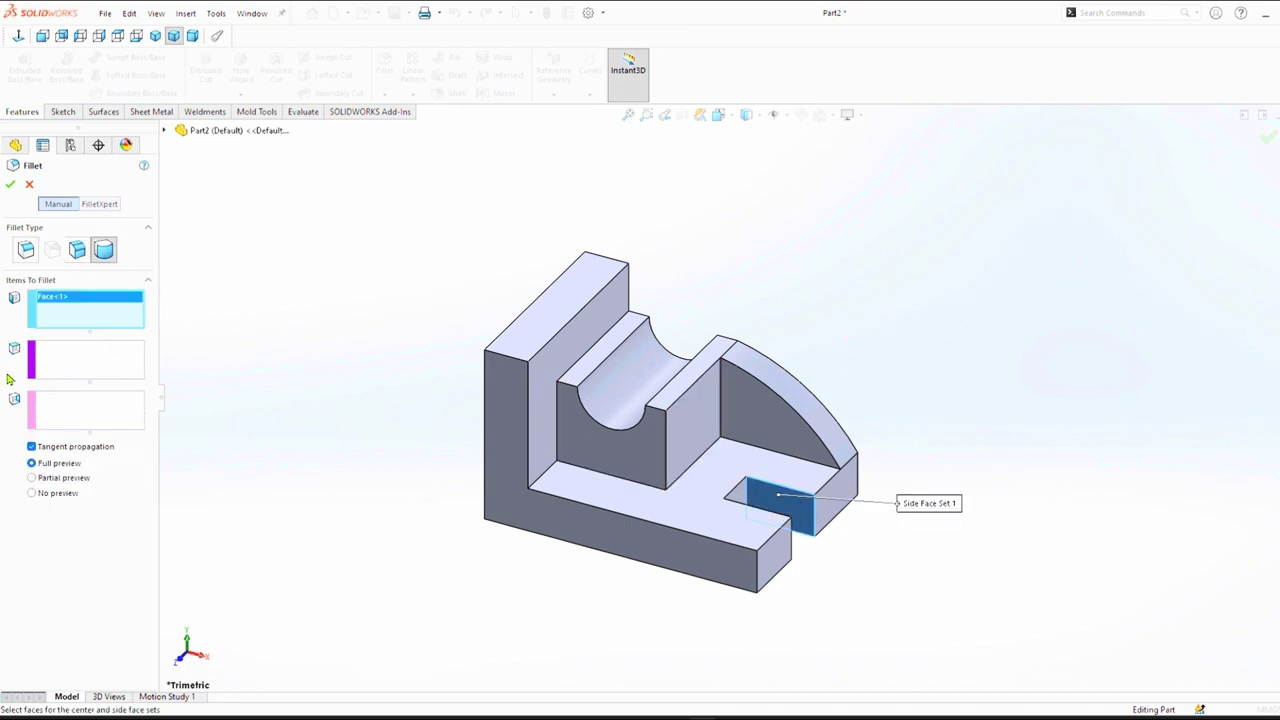
{"action": "left_click", "coordinate": [76, 367]}
{"action": "left_click", "coordinate": [740, 494]}
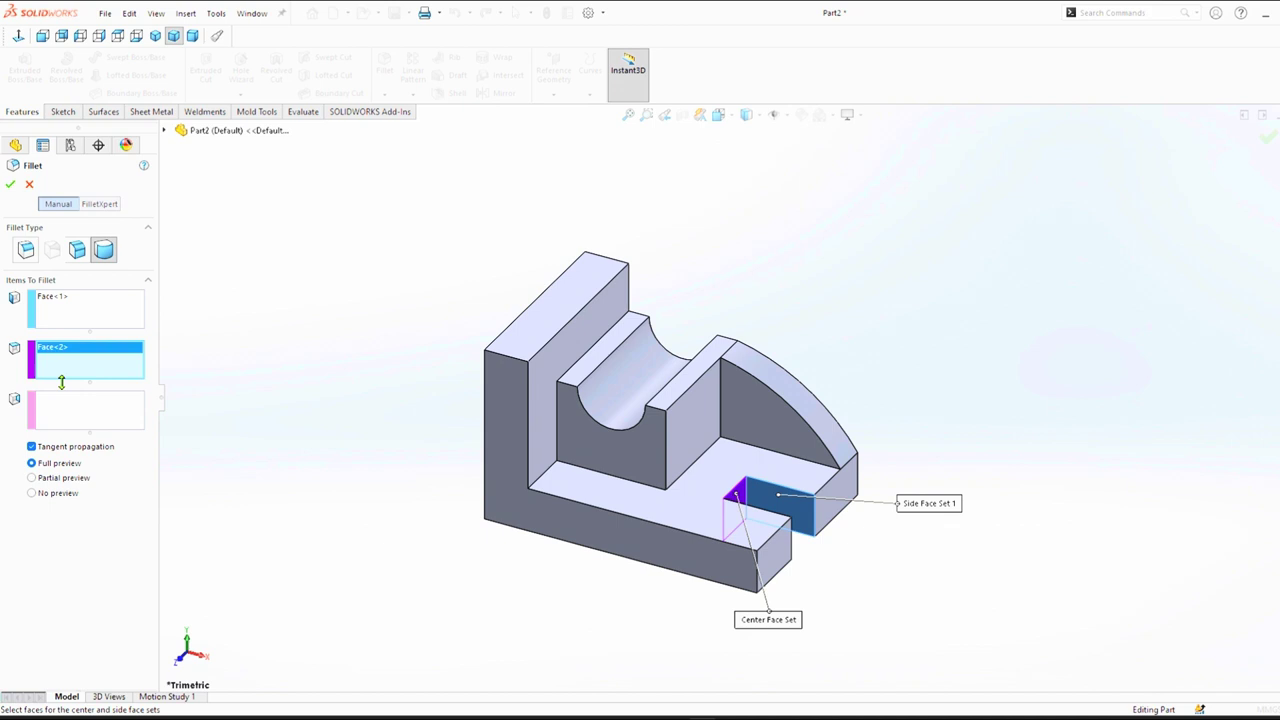
{"action": "left_click", "coordinate": [71, 415]}
{"action": "middle_click_drag", "start_coordinate": [322, 414], "coordinate": [206, 471]}
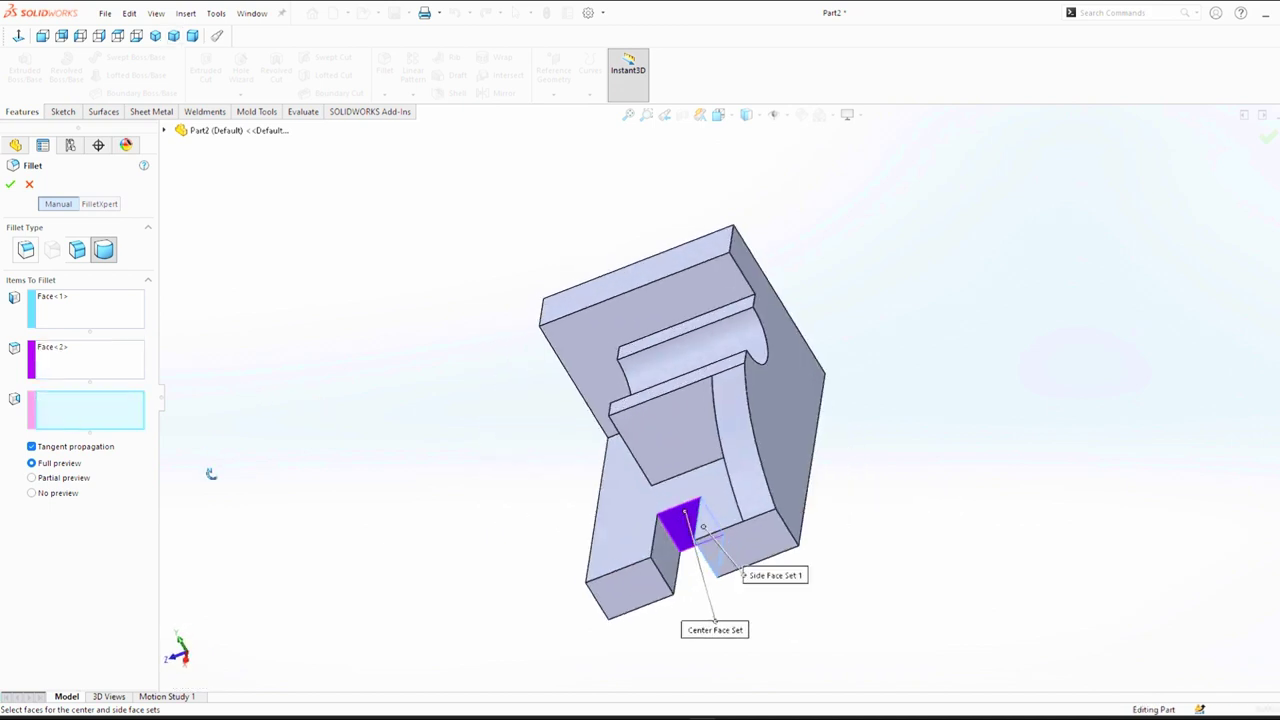
{"action": "left_click", "coordinate": [672, 556]}
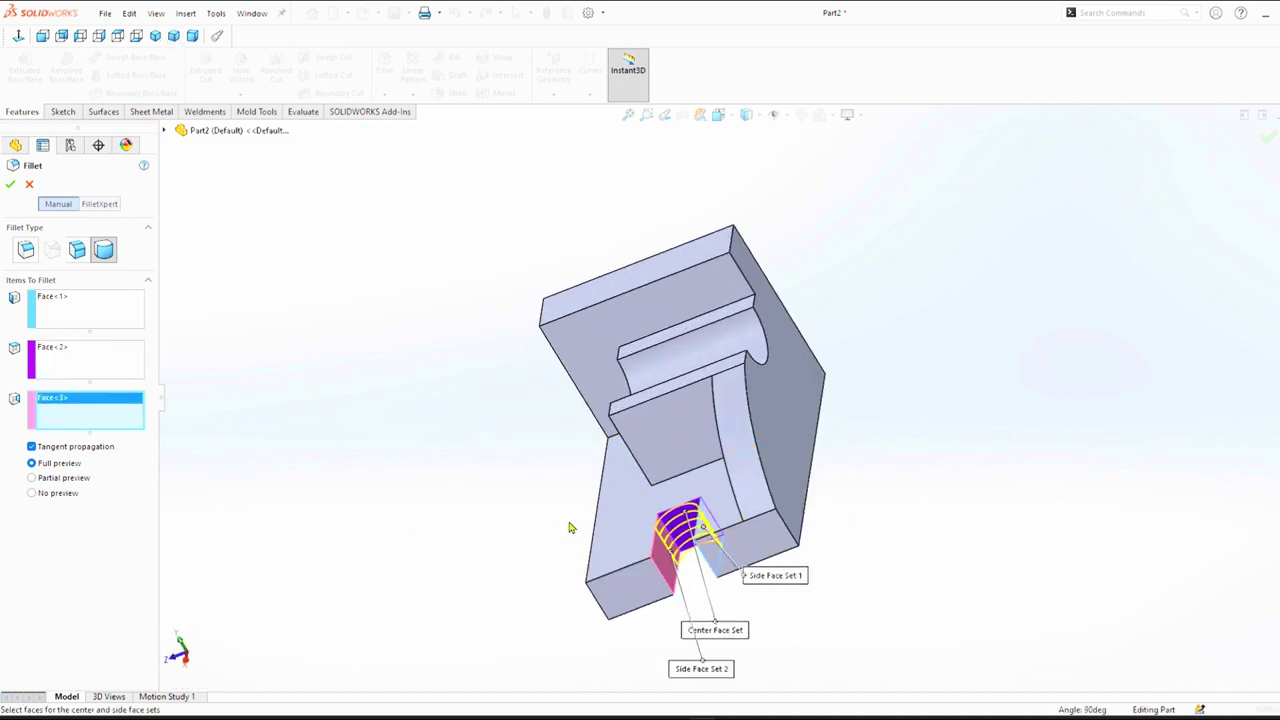
{"action": "left_click", "coordinate": [10, 188]}
{"action": "left_click", "coordinate": [155, 37]}
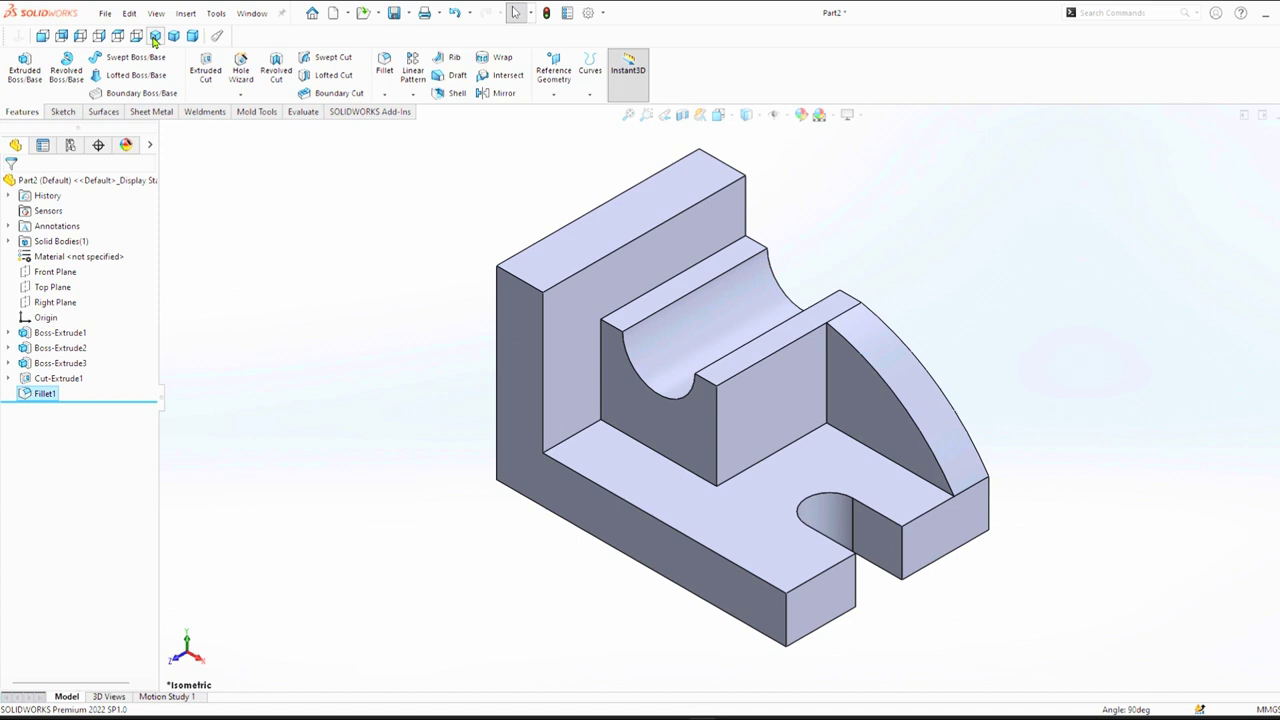
Step: Chamfer the upright wall's upper front corner edge with an asymmetric Distance Distance chamfer, 22 mm along the top and 30 mm down
{"action": "left_click", "coordinate": [384, 95]}
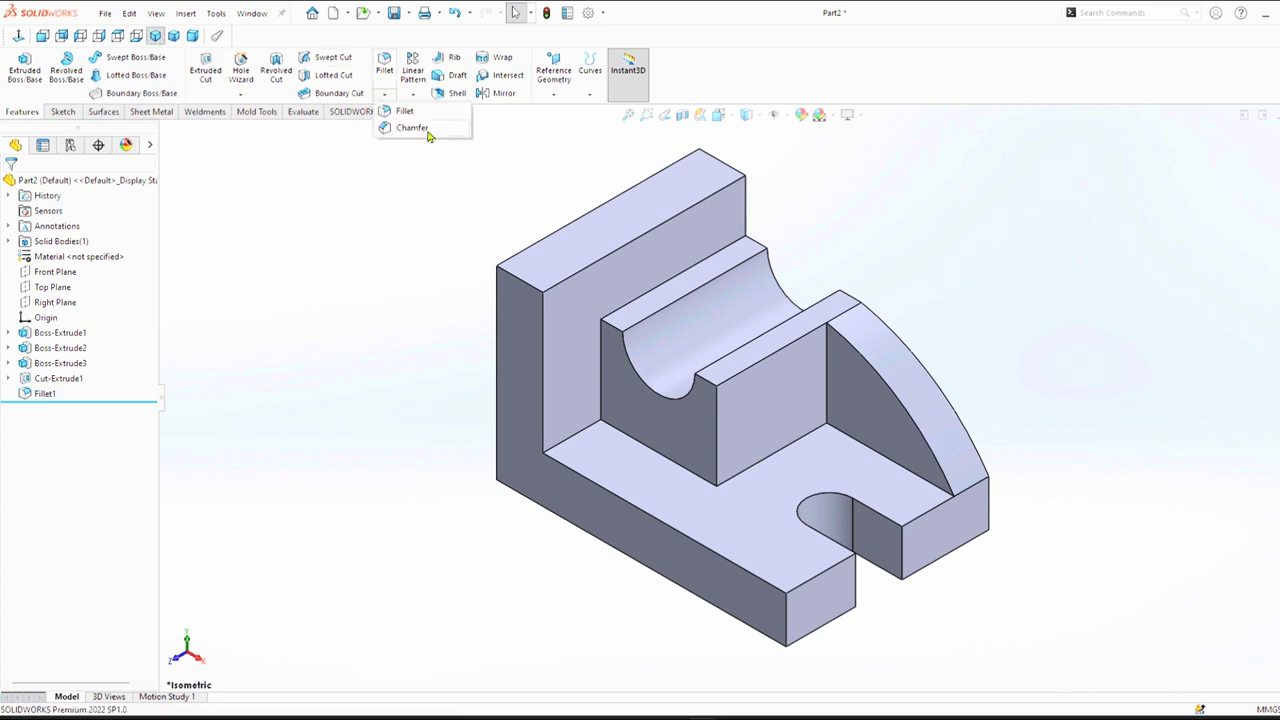
{"action": "left_click", "coordinate": [411, 129]}
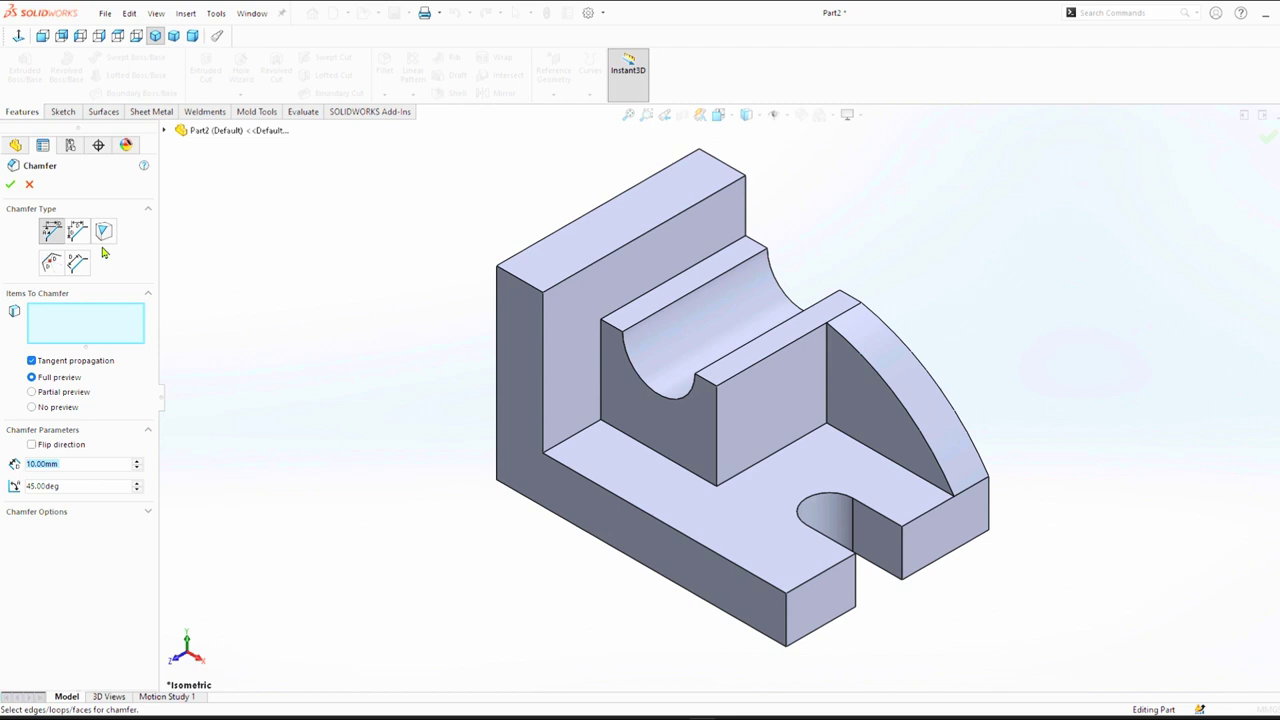
{"action": "left_click", "coordinate": [78, 232]}
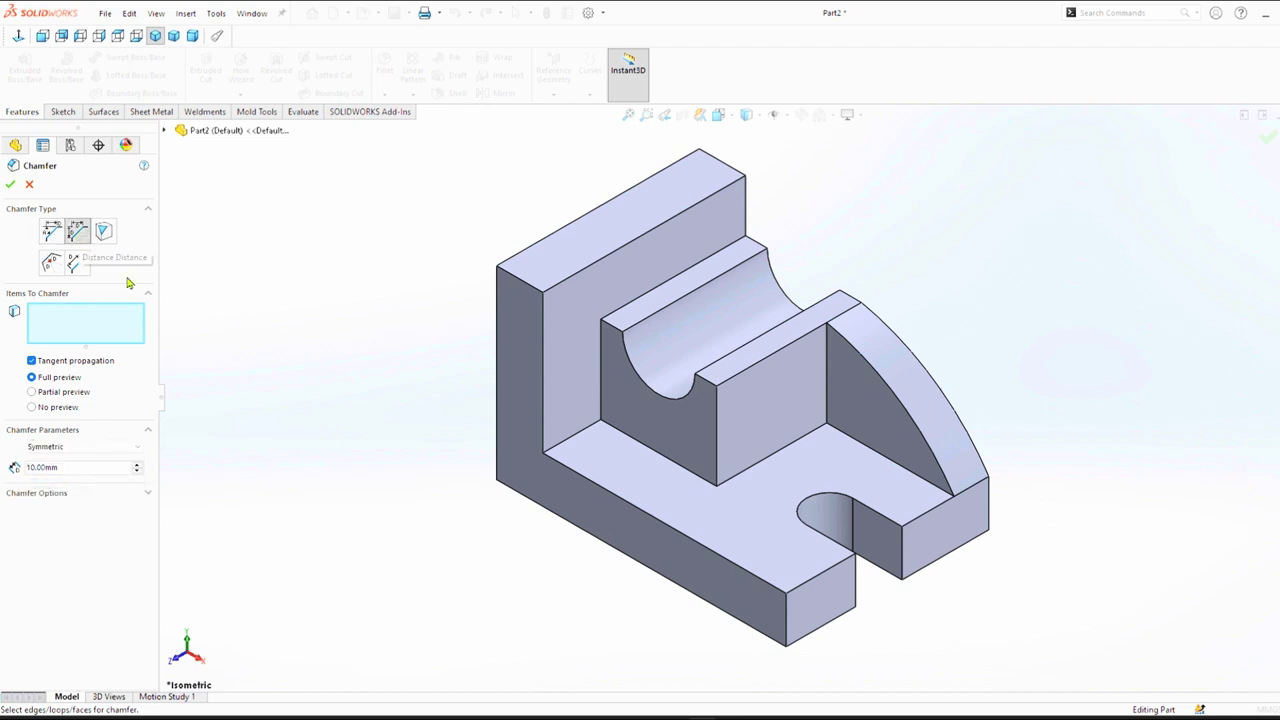
{"action": "left_click", "coordinate": [504, 276]}
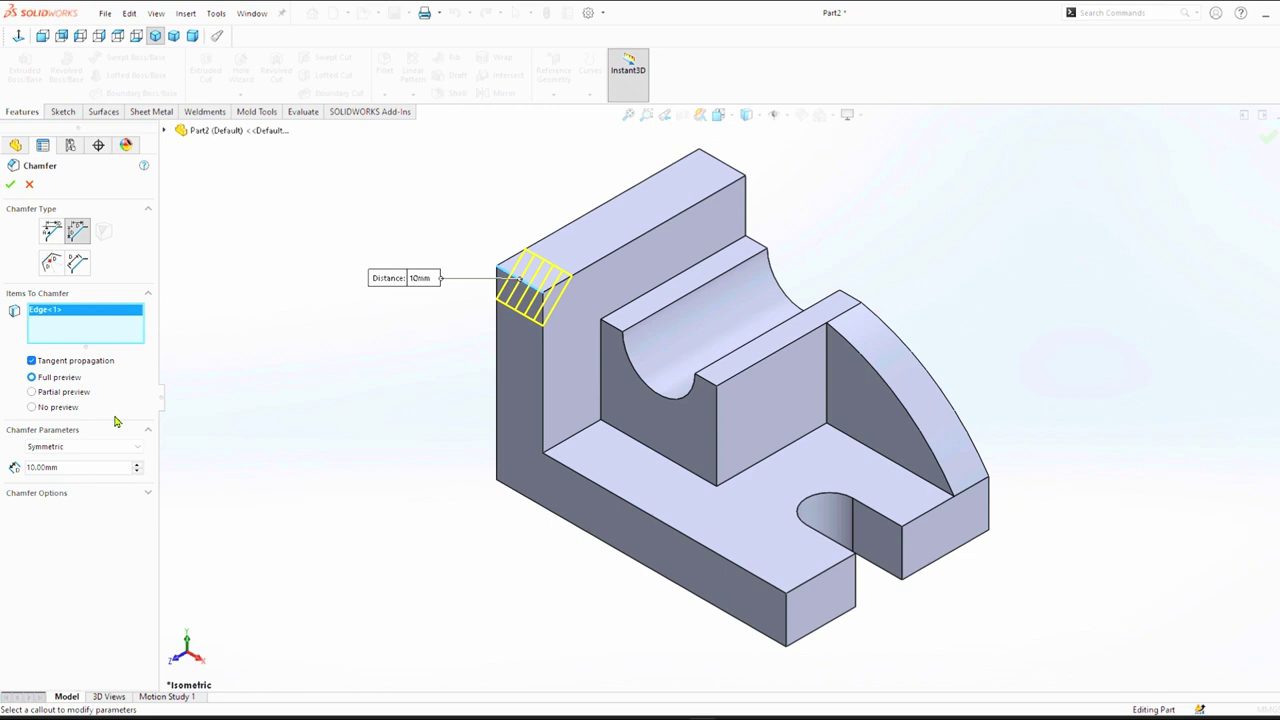
{"action": "left_click", "coordinate": [136, 452]}
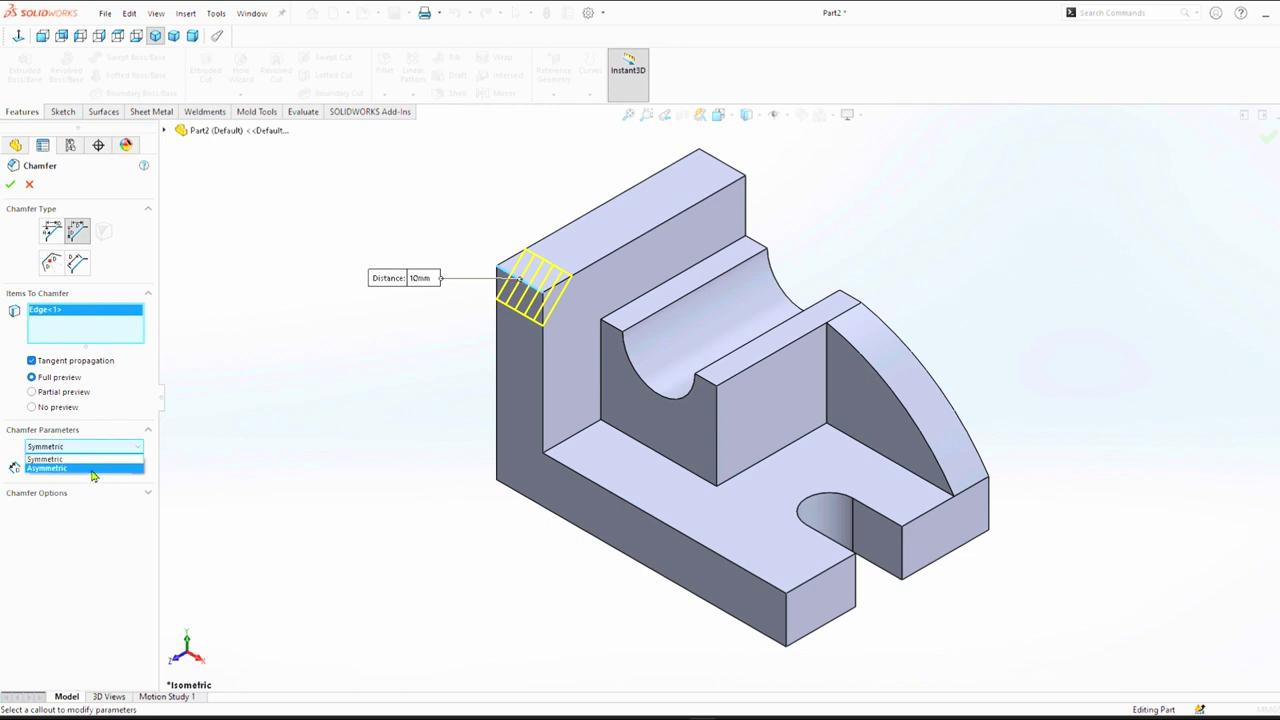
{"action": "left_click", "coordinate": [92, 469]}
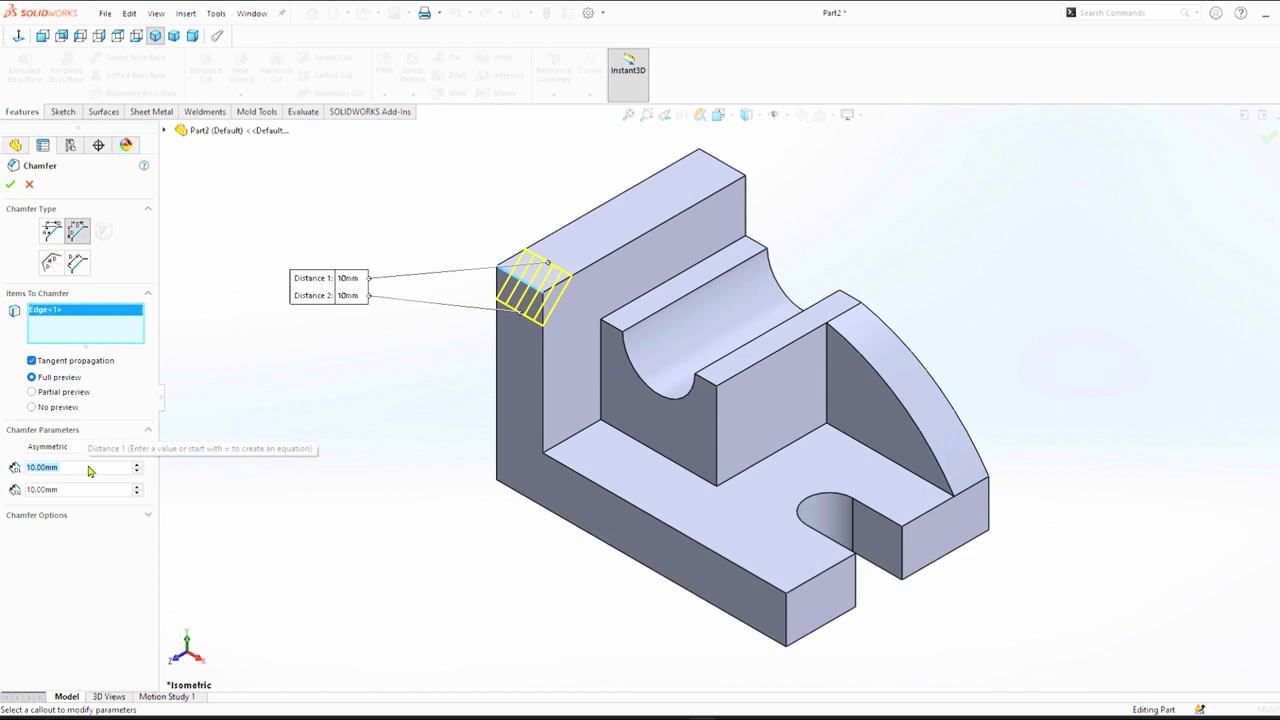
{"action": "type", "text": "20"}
{"action": "key", "text": "Return"}
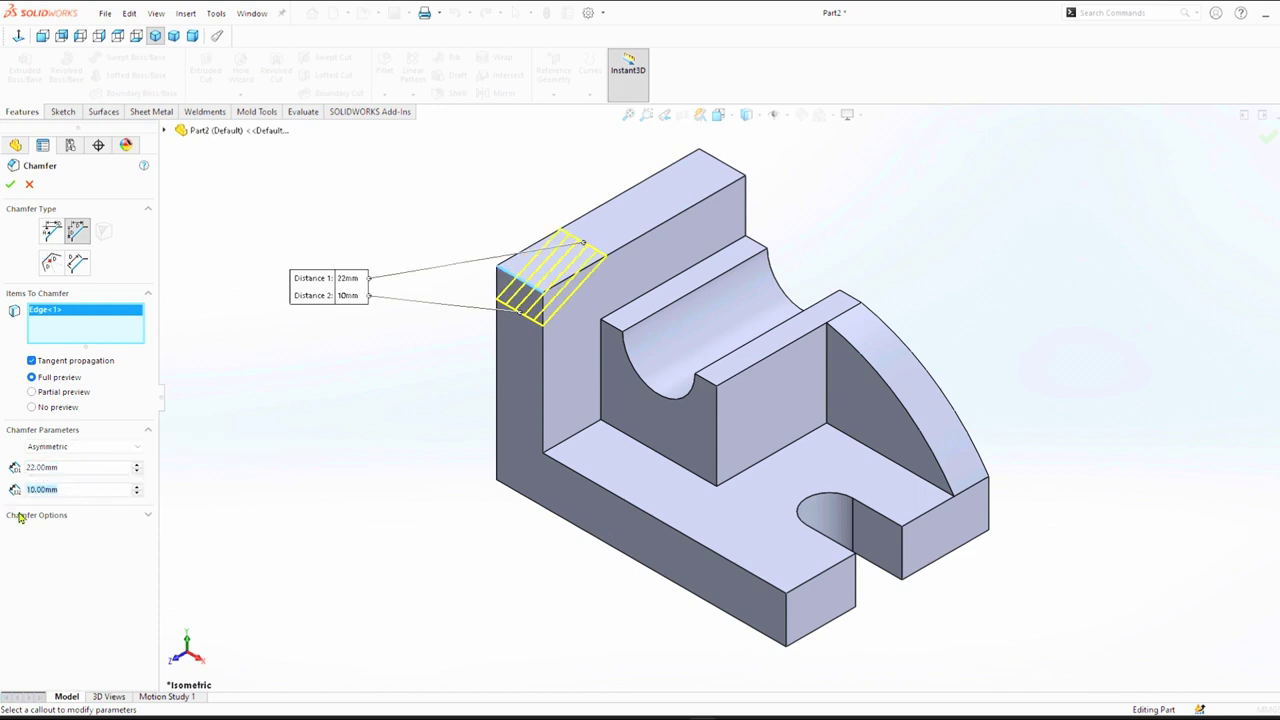
{"action": "type", "text": "3"}
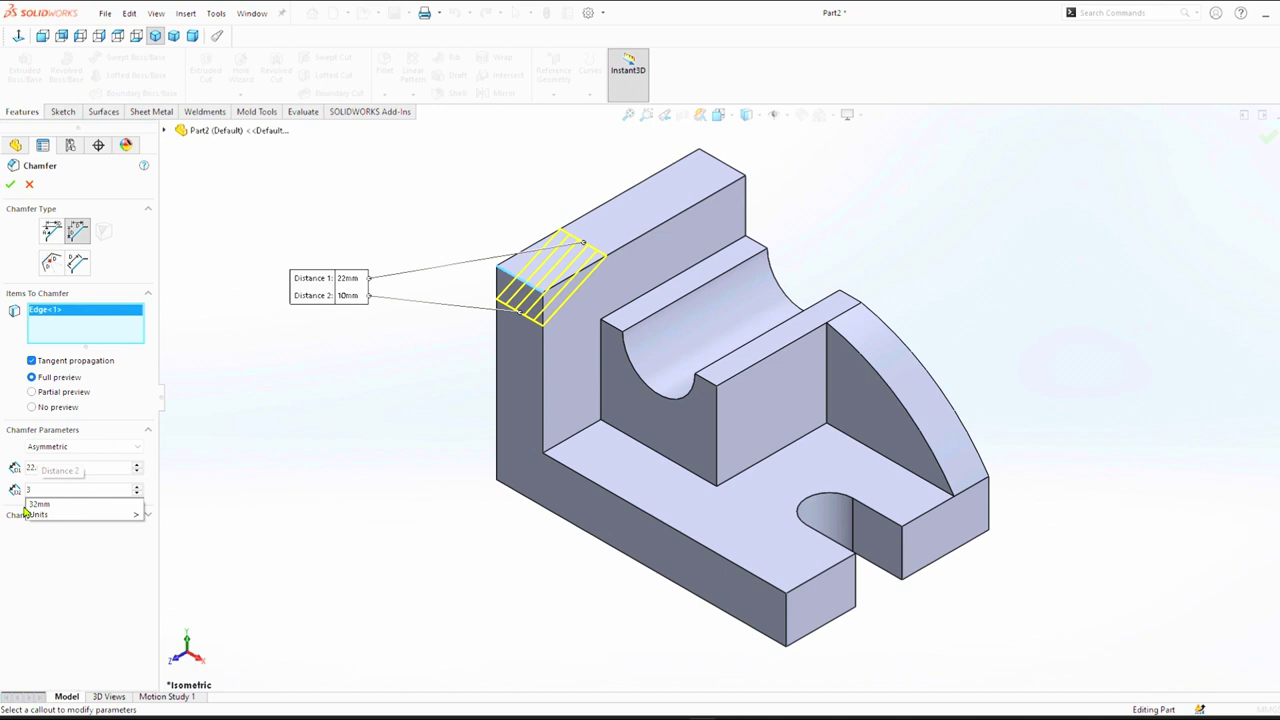
{"action": "type", "text": "0"}
{"action": "key", "text": "Return"}
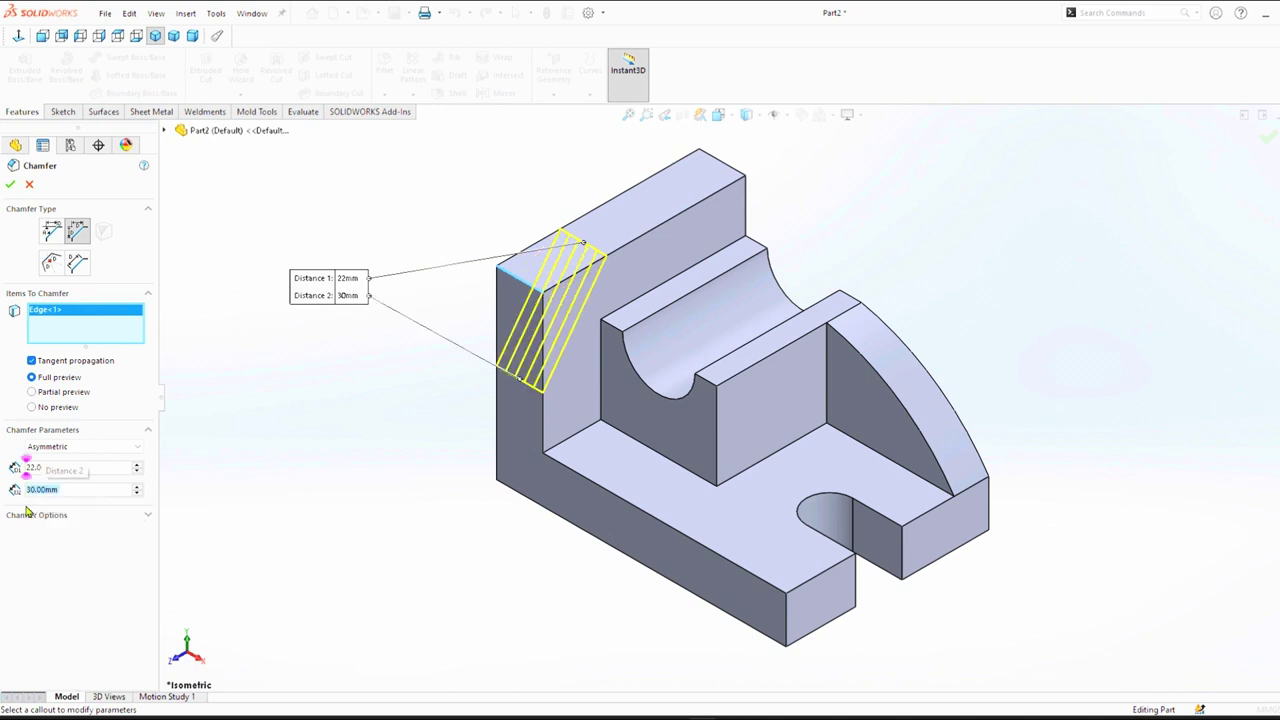
{"action": "key", "text": "Return"}
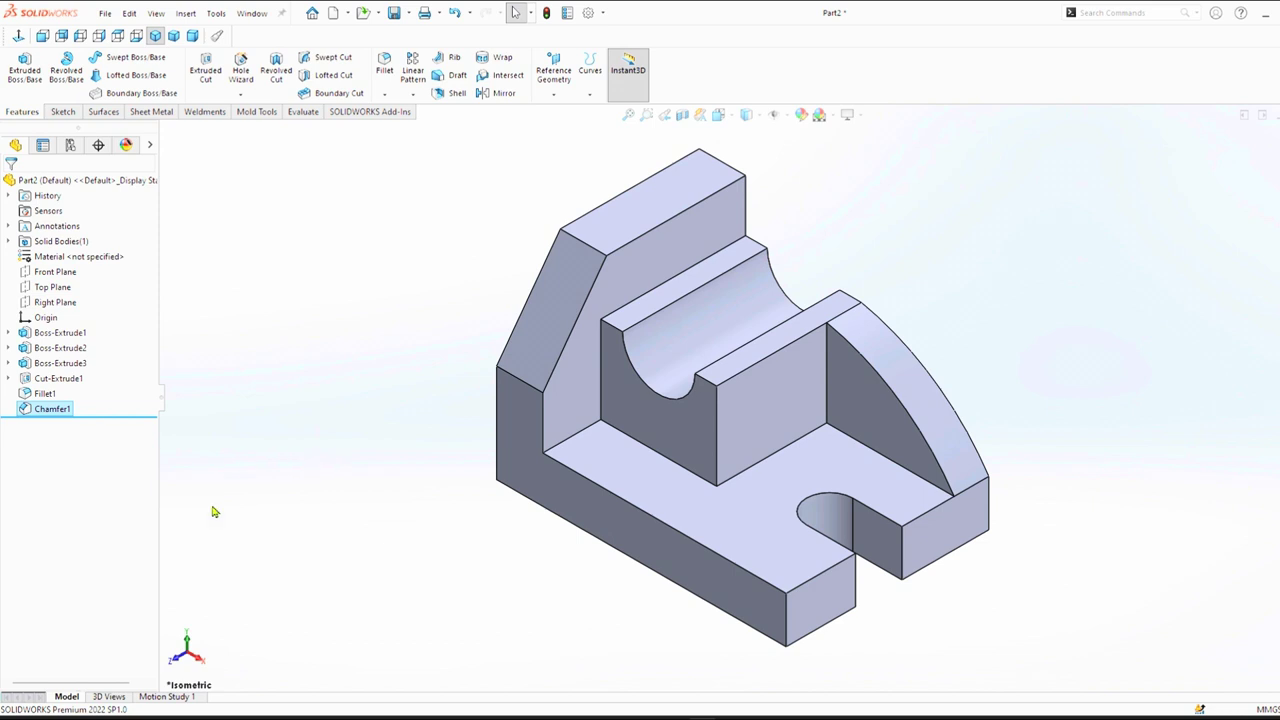
Step: Show the feature dimensions of the bracket in the model view
{"action": "right_click", "coordinate": [40, 228]}
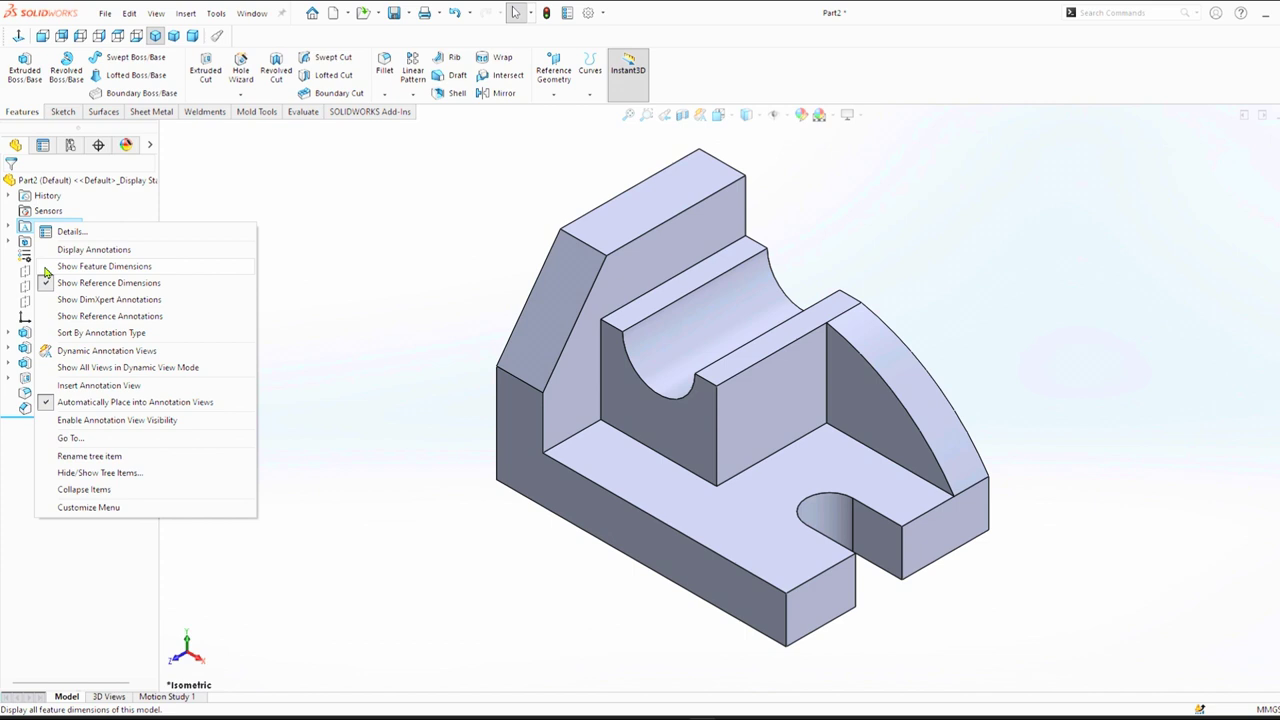
{"action": "left_click", "coordinate": [46, 267]}
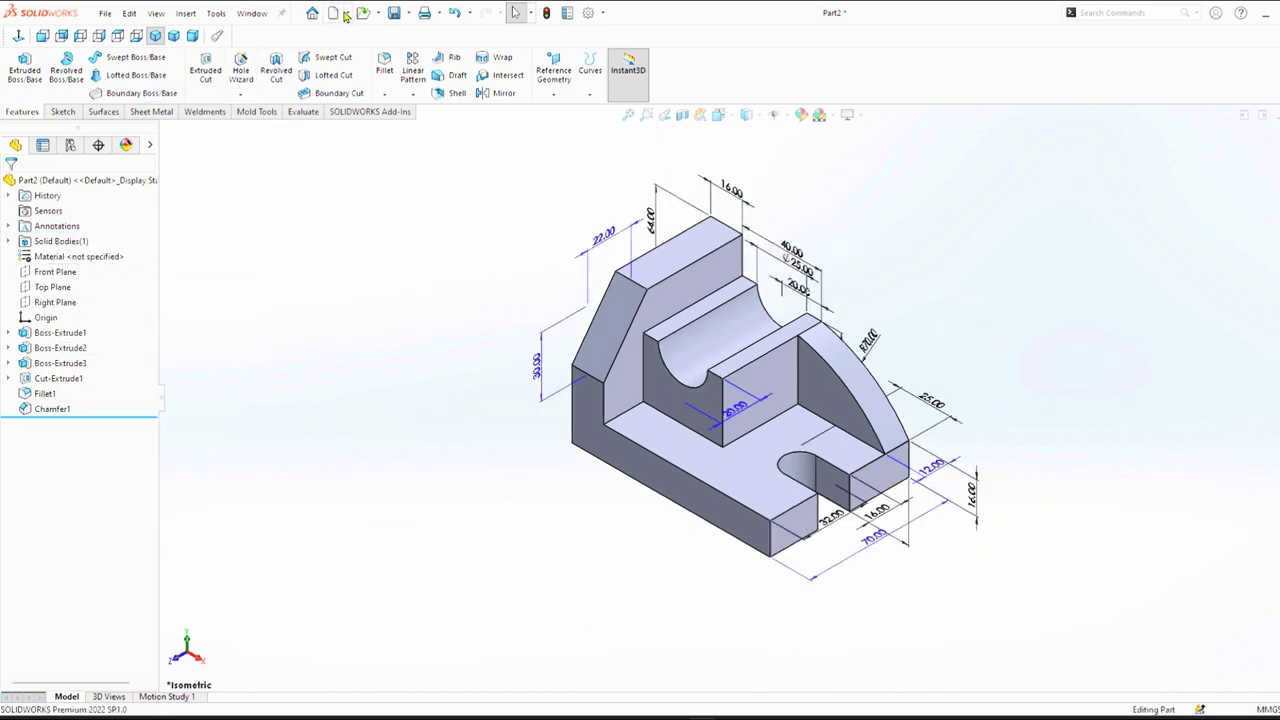
Step: Start a drawing from the part and save the part as "Solidworks part design tutorial" in the Practice Tutorials folder
{"action": "left_click", "coordinate": [347, 15]}
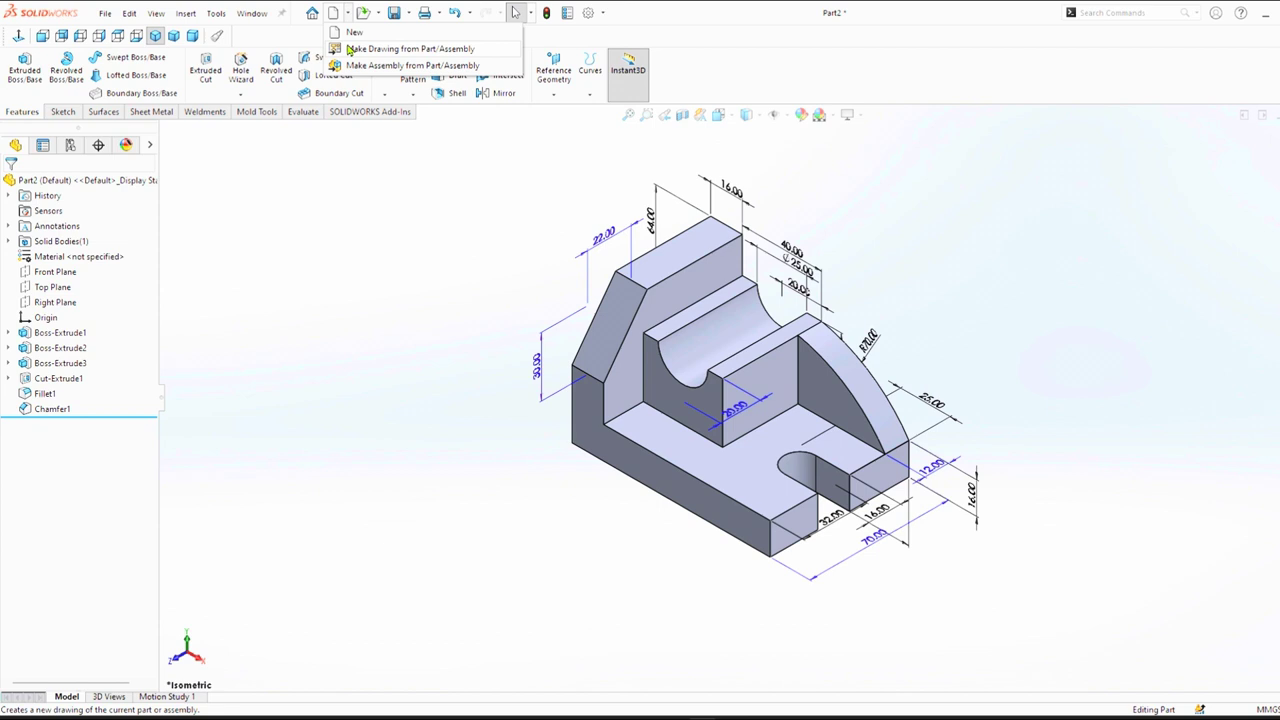
{"action": "left_click", "coordinate": [400, 48]}
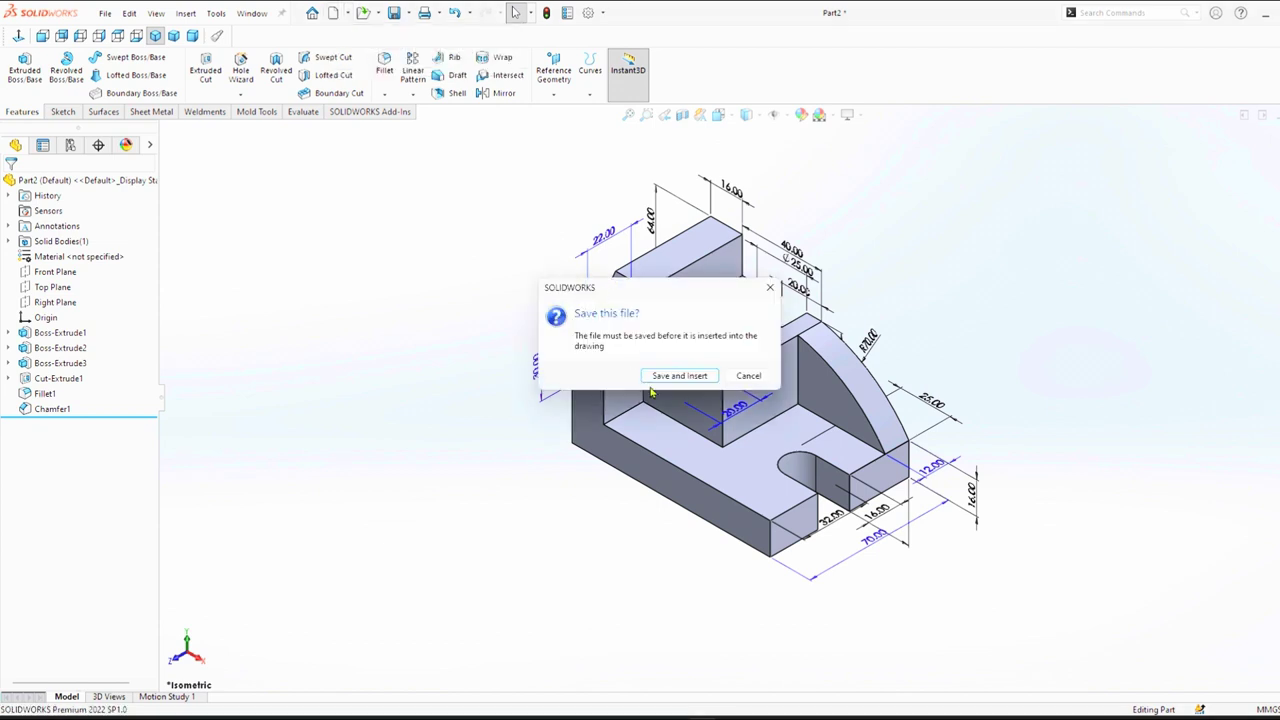
{"action": "left_click", "coordinate": [679, 376]}
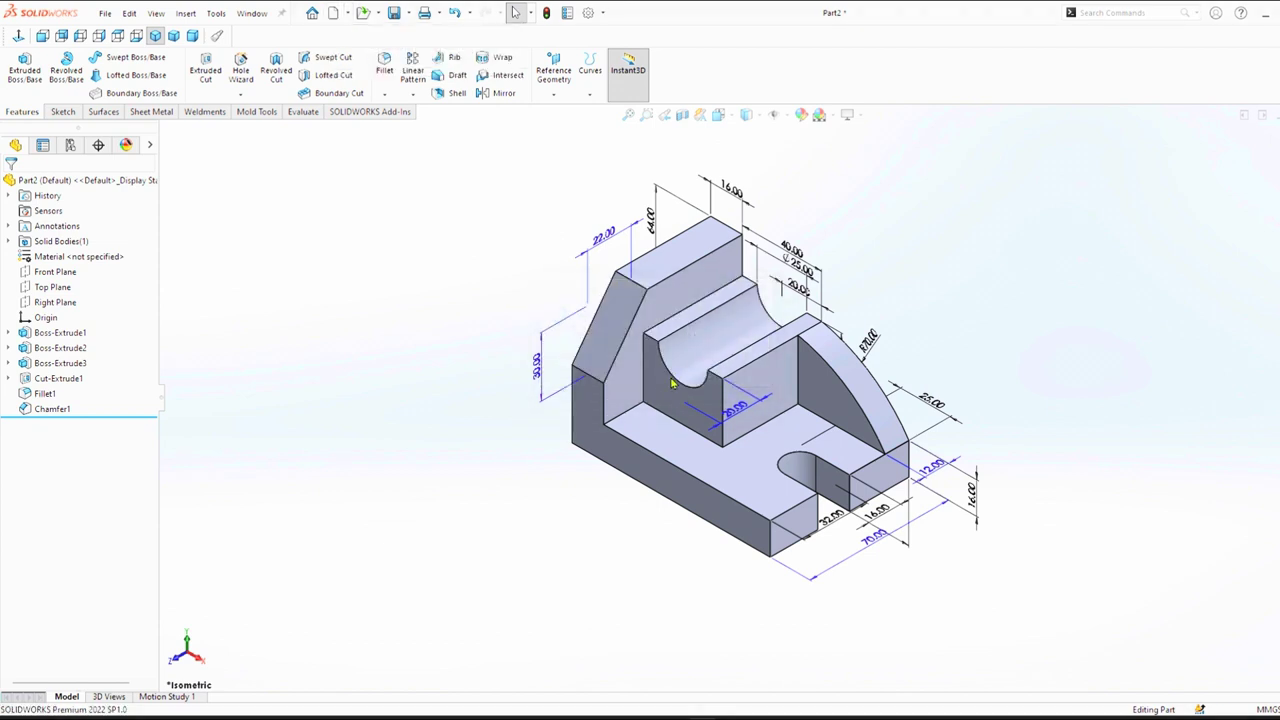
{"action": "type", "text": "Solis"}
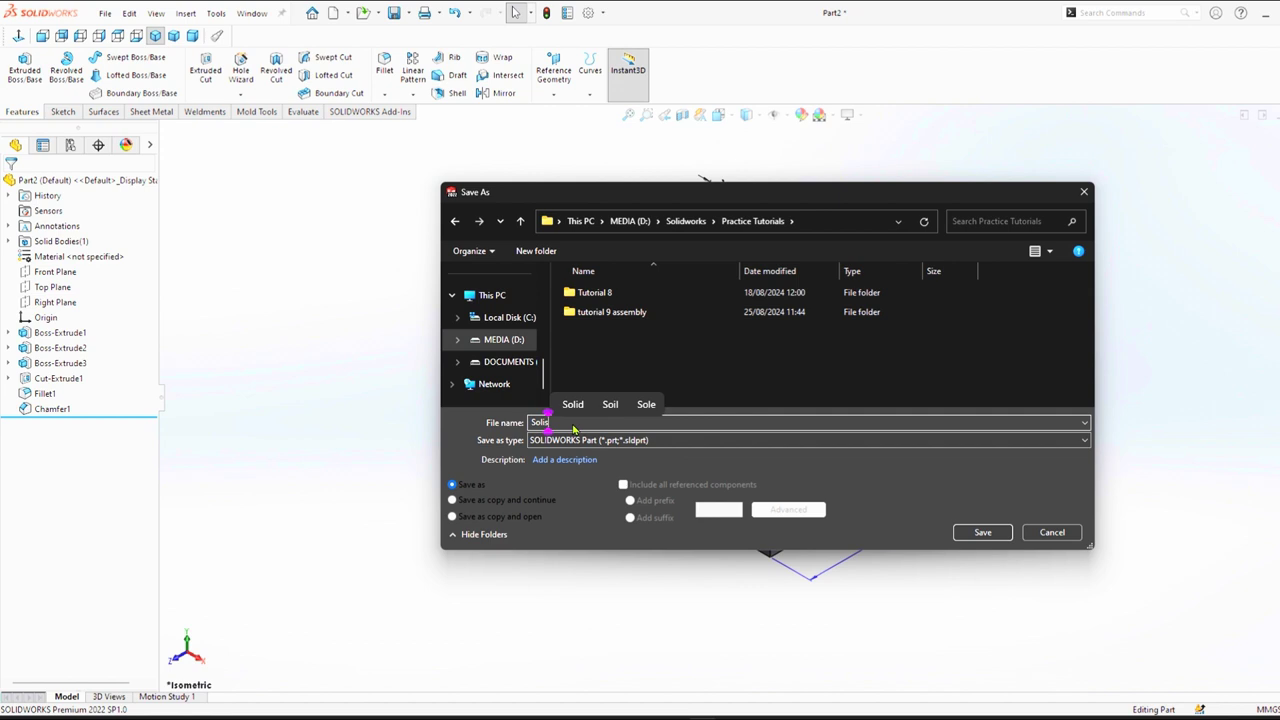
{"action": "key", "text": "BackSpace"}
{"action": "type", "text": "dworks part des"}
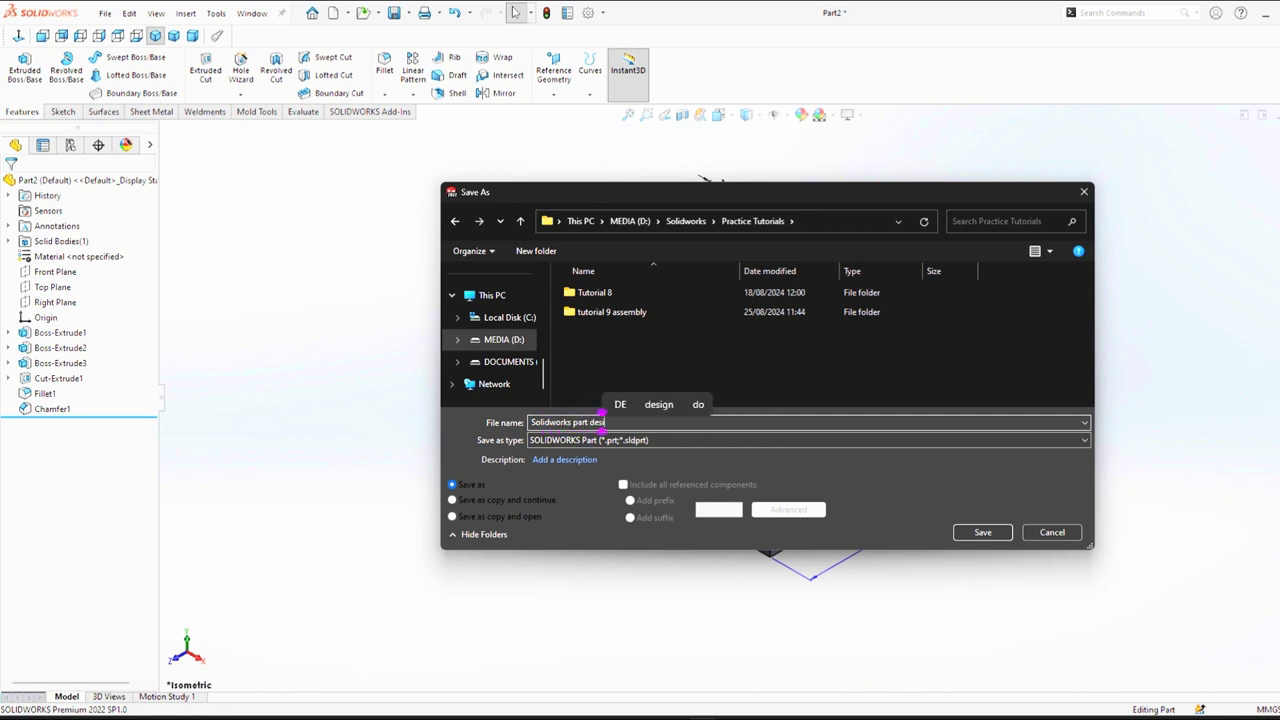
{"action": "type", "text": "ign tutorial"}
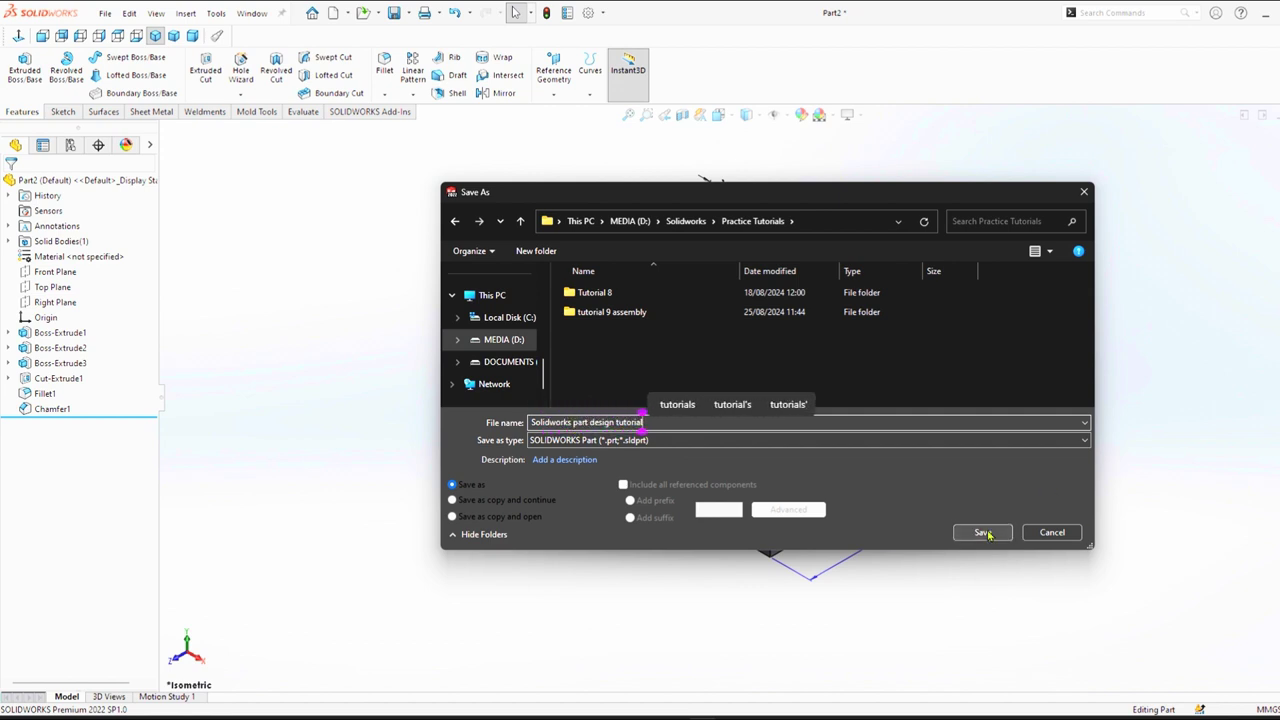
{"action": "left_click", "coordinate": [983, 532]}
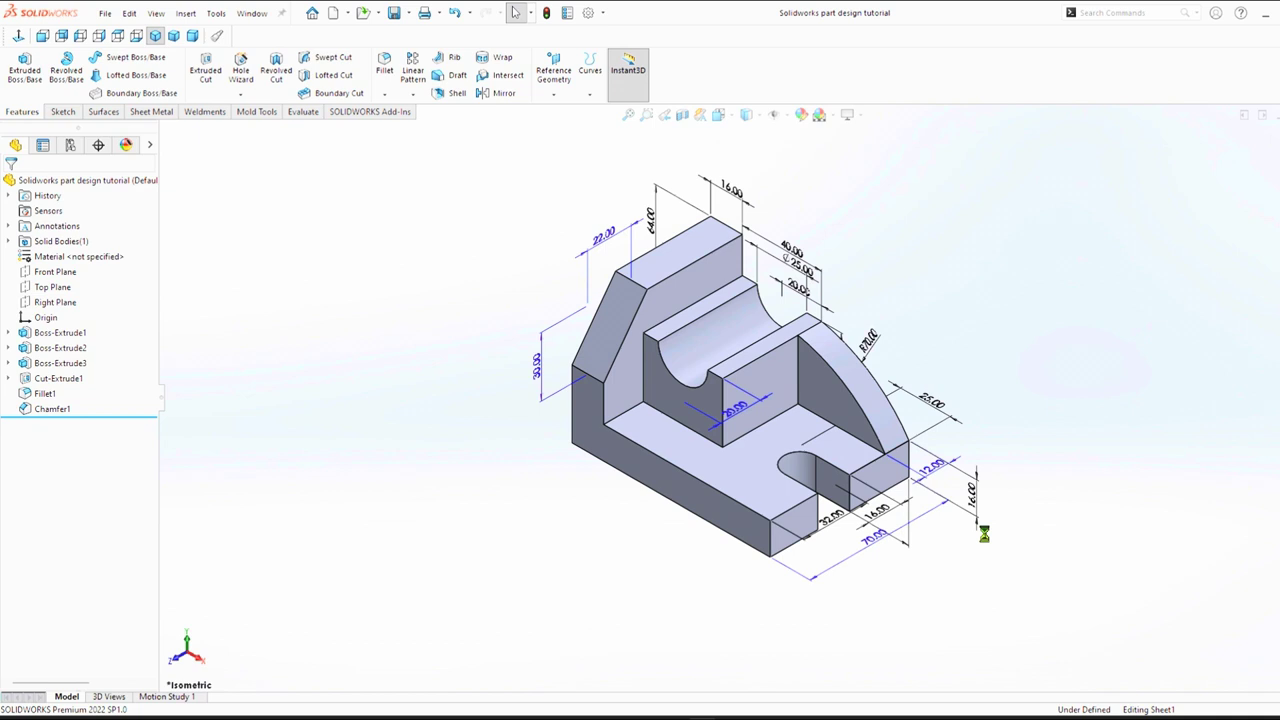
Step: Create the drawing sheet with the standard A2 (ISO) size and its sheet format
{"action": "key", "text": "ctrl+n"}
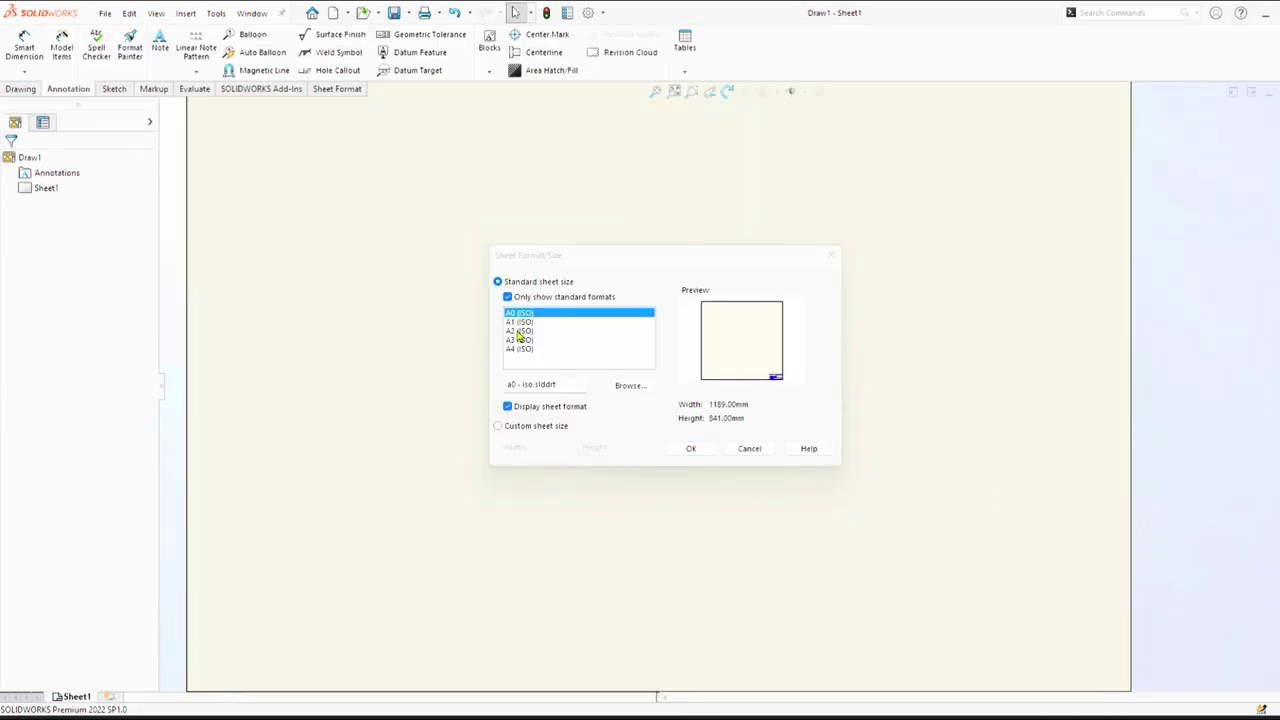
{"action": "left_click", "coordinate": [523, 331]}
{"action": "left_click", "coordinate": [684, 446]}
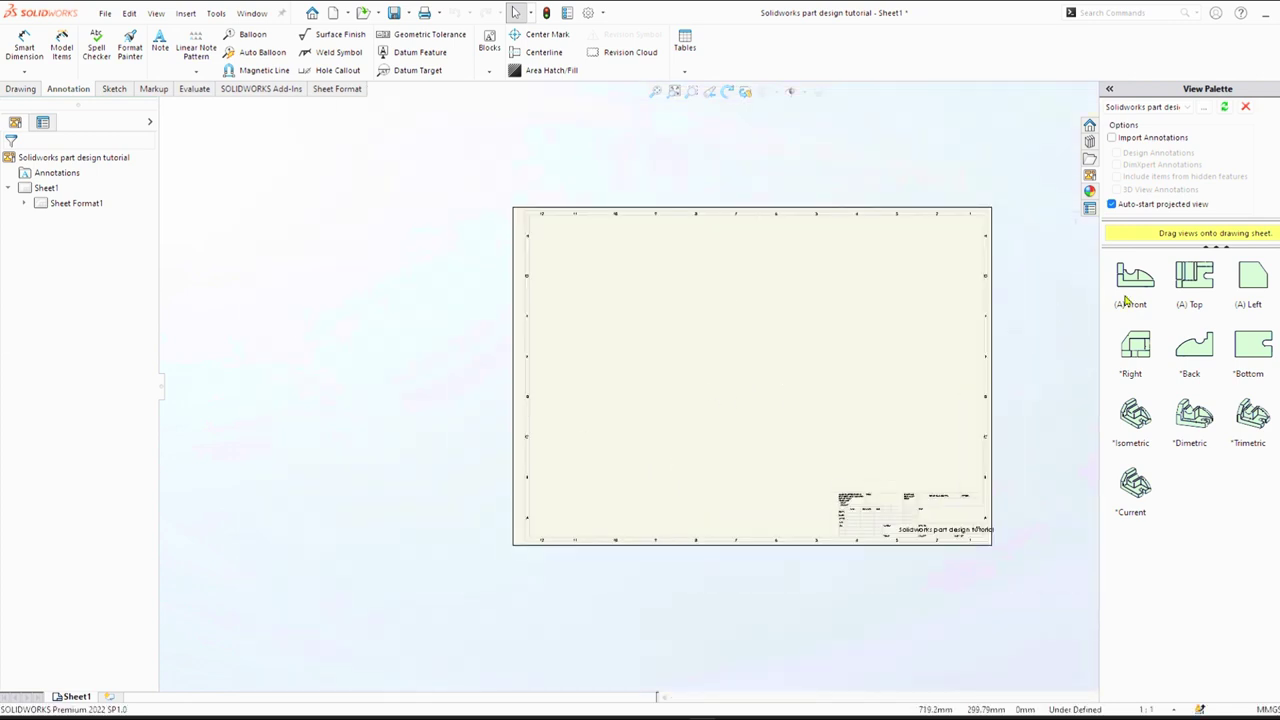
Step: Place the front view in the sheet's lower left area and project the right, top and isometric views from it
{"action": "left_click_drag", "start_coordinate": [1134, 277], "coordinate": [611, 434]}
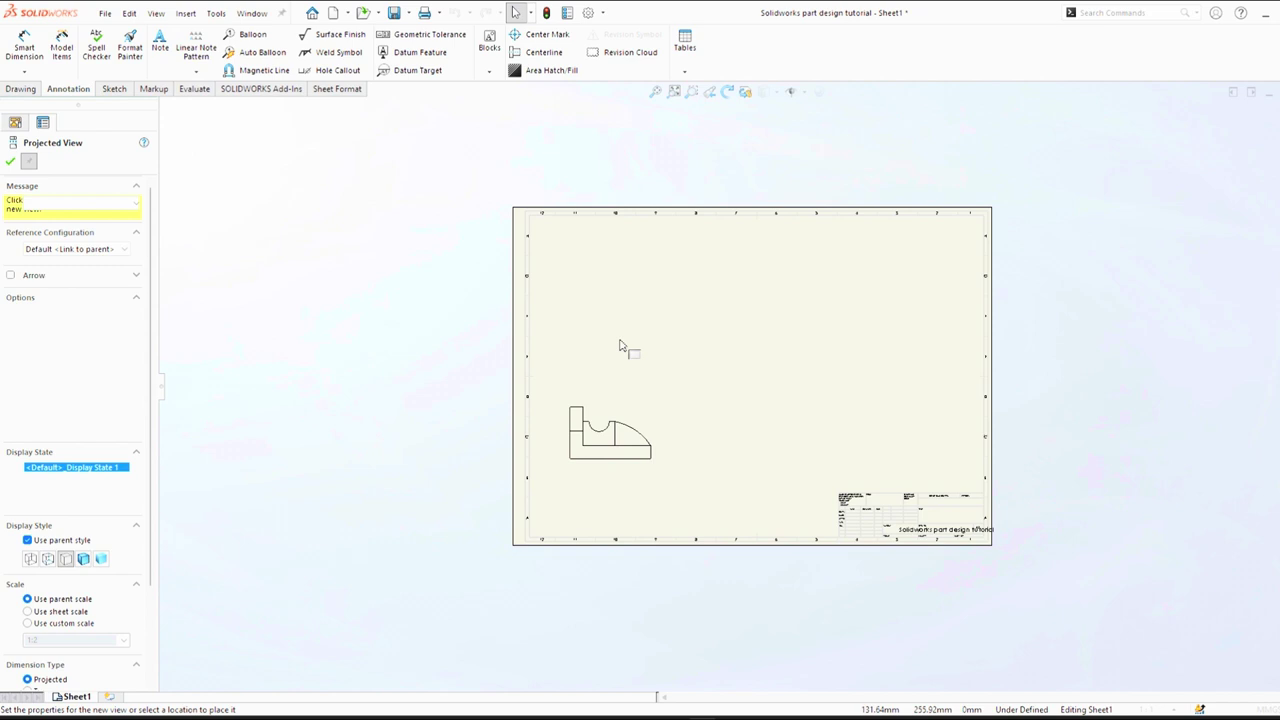
{"action": "left_click", "coordinate": [762, 449]}
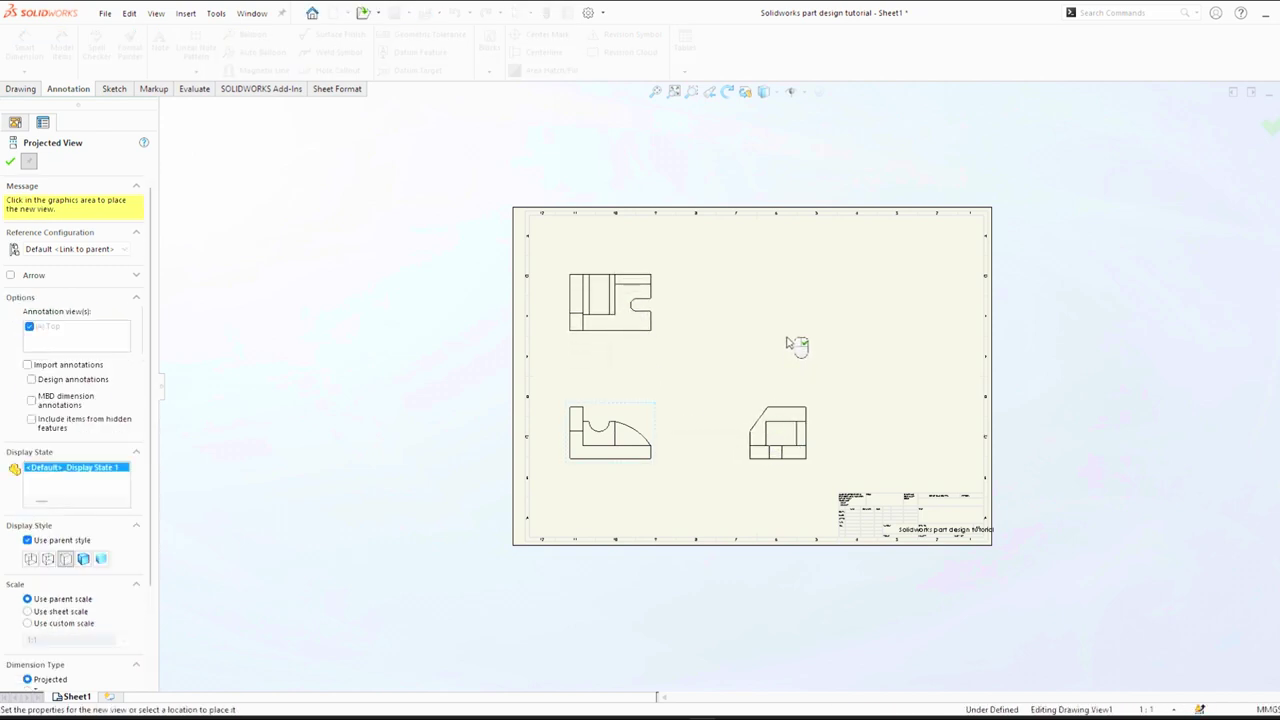
{"action": "key", "text": "Escape"}
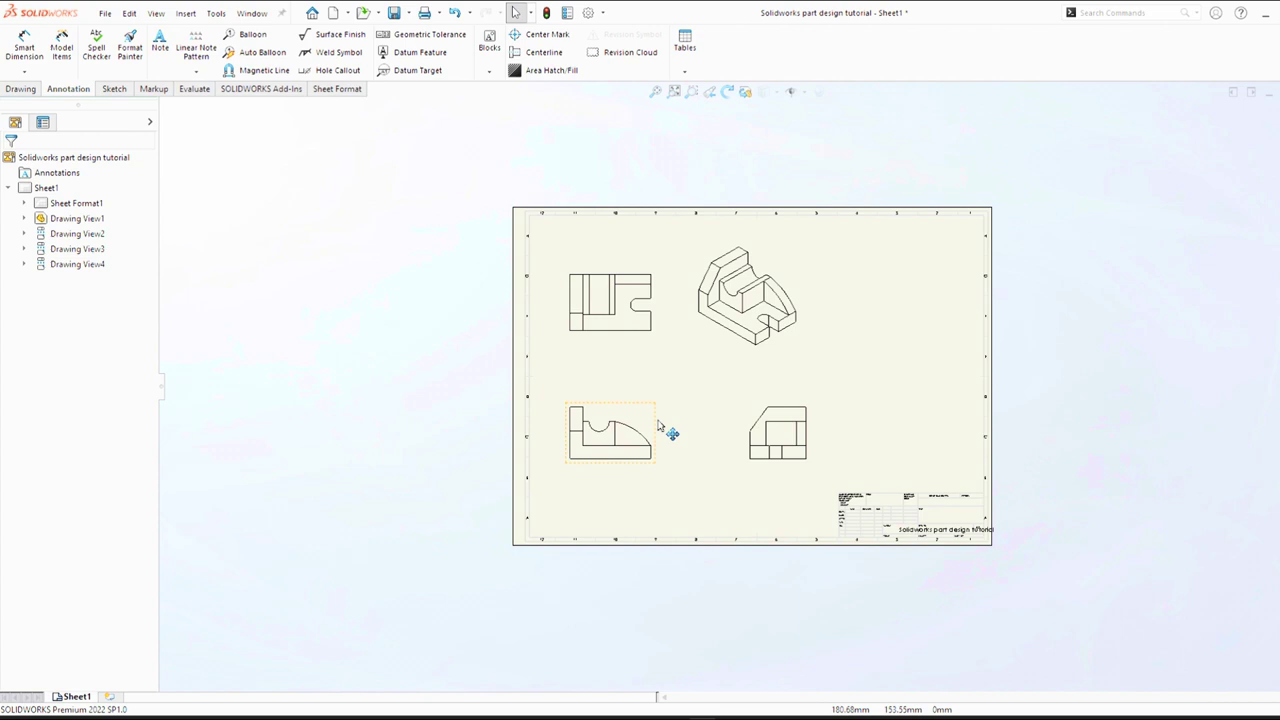
Step: Set the front view to a custom scale of 3:2
{"action": "left_click", "coordinate": [652, 425]}
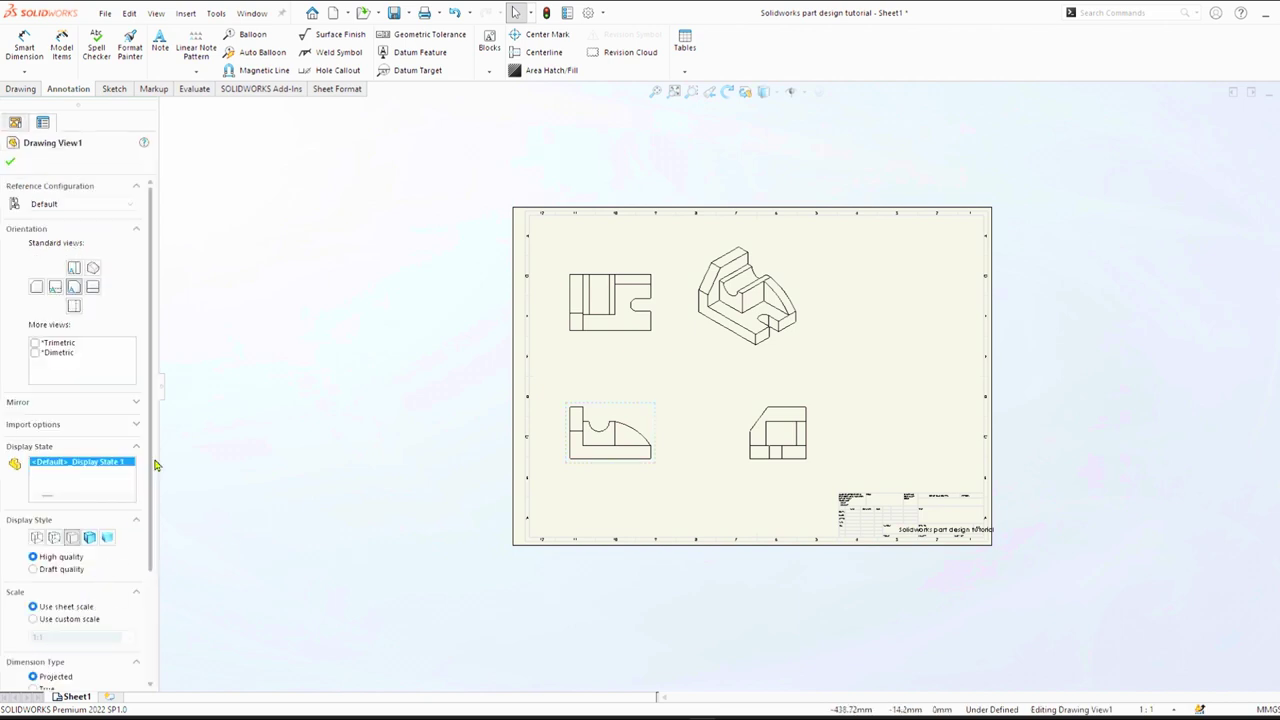
{"action": "left_click_drag", "start_coordinate": [153, 460], "coordinate": [153, 516]}
{"action": "left_click", "coordinate": [32, 544]}
{"action": "left_click", "coordinate": [130, 568]}
{"action": "left_click", "coordinate": [32, 662]}
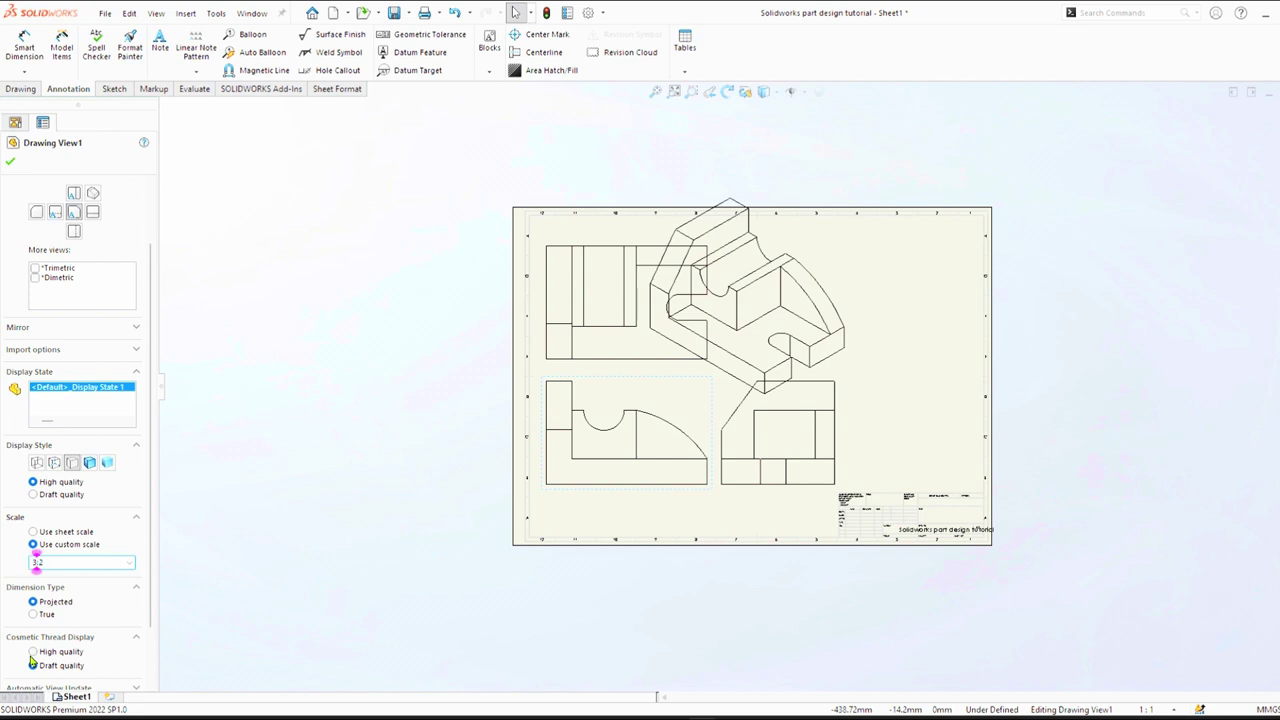
{"action": "left_click", "coordinate": [10, 161]}
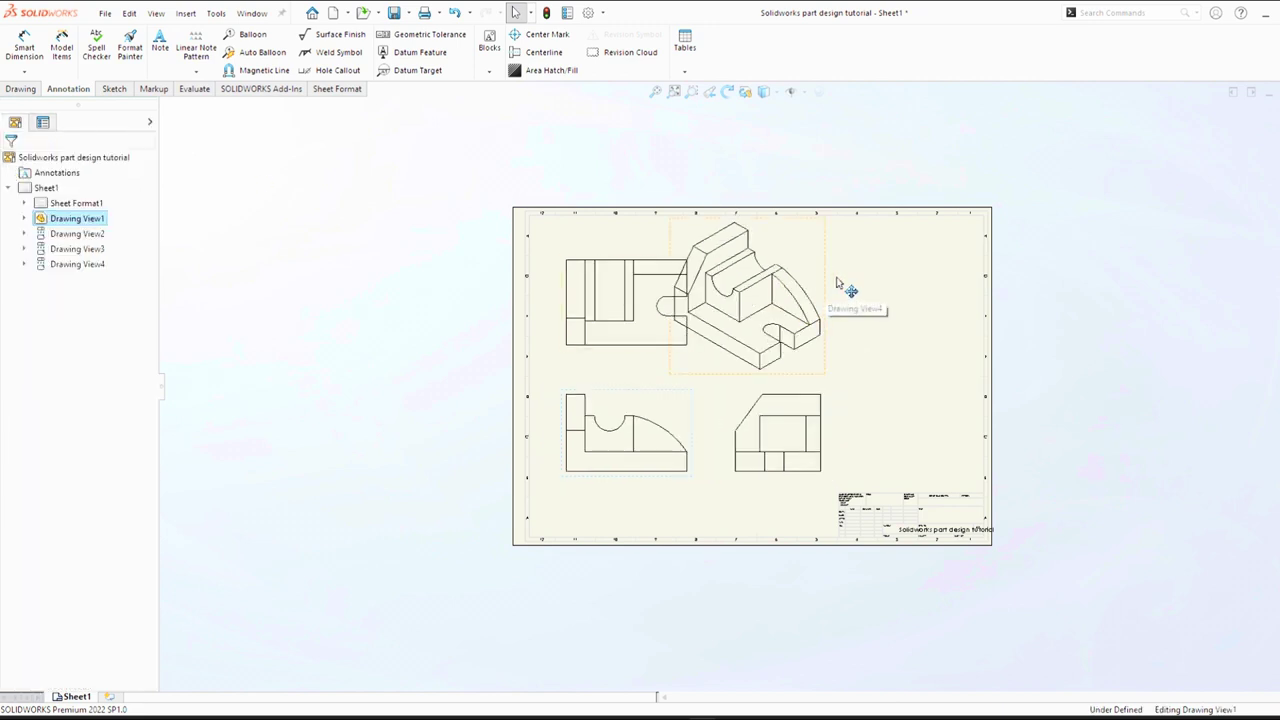
Step: Move the isometric view right, clear of the top view, and lower the front view slightly on the sheet
{"action": "left_click_drag", "start_coordinate": [843, 286], "coordinate": [889, 291]}
{"action": "left_click", "coordinate": [589, 476]}
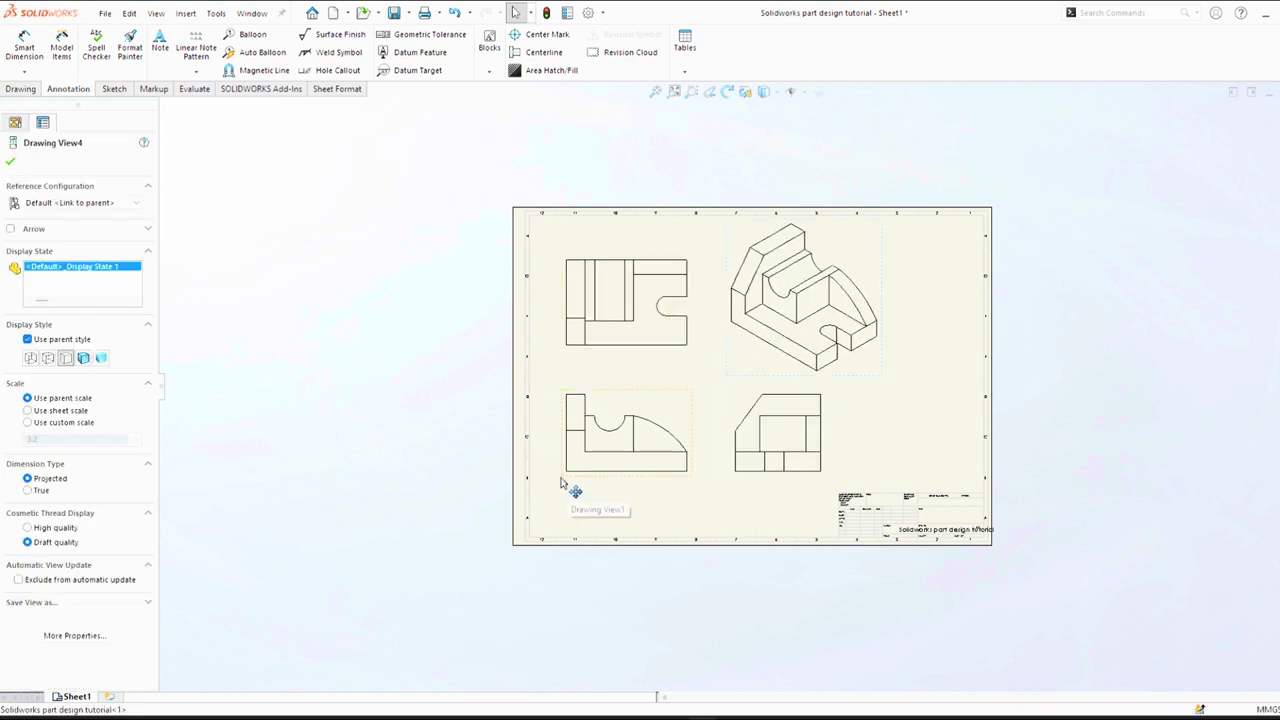
{"action": "left_click_drag", "start_coordinate": [563, 479], "coordinate": [563, 495]}
Step: Shift the isometric view slightly down and right and set its display style to Shaded With Edges
{"action": "left_click", "coordinate": [747, 365]}
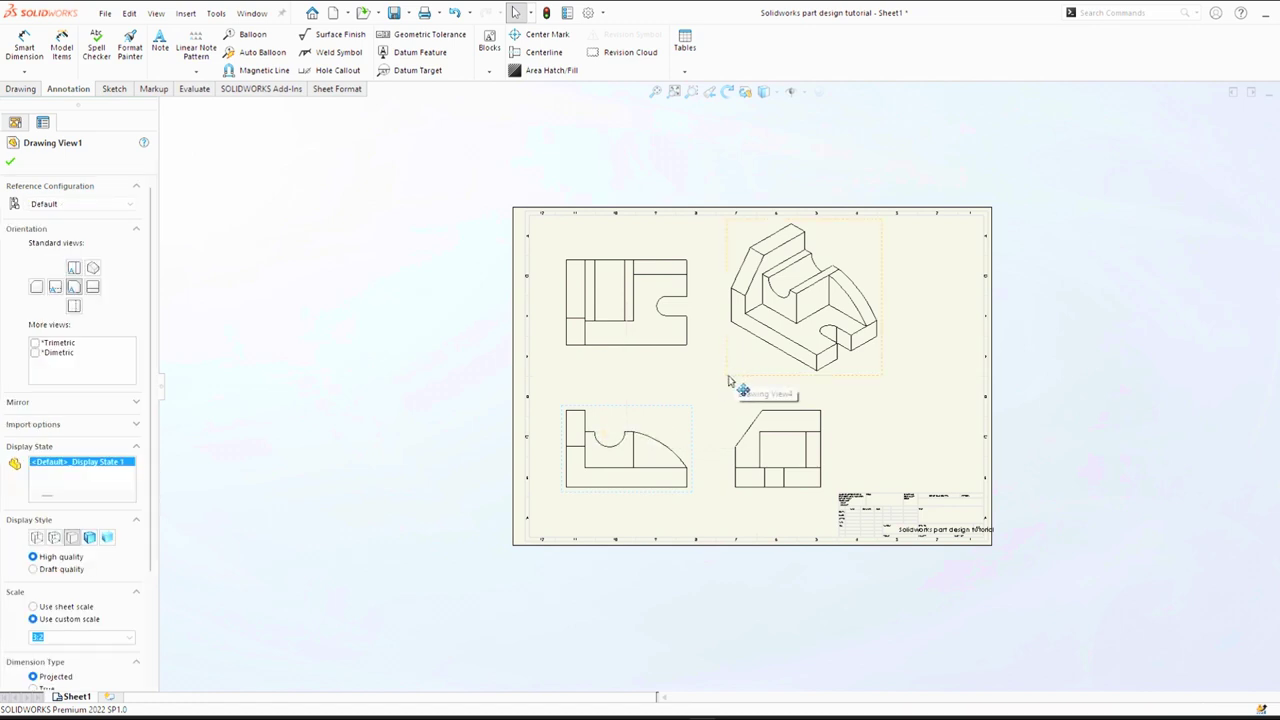
{"action": "left_click_drag", "start_coordinate": [729, 377], "coordinate": [736, 396]}
{"action": "left_click", "coordinate": [84, 359]}
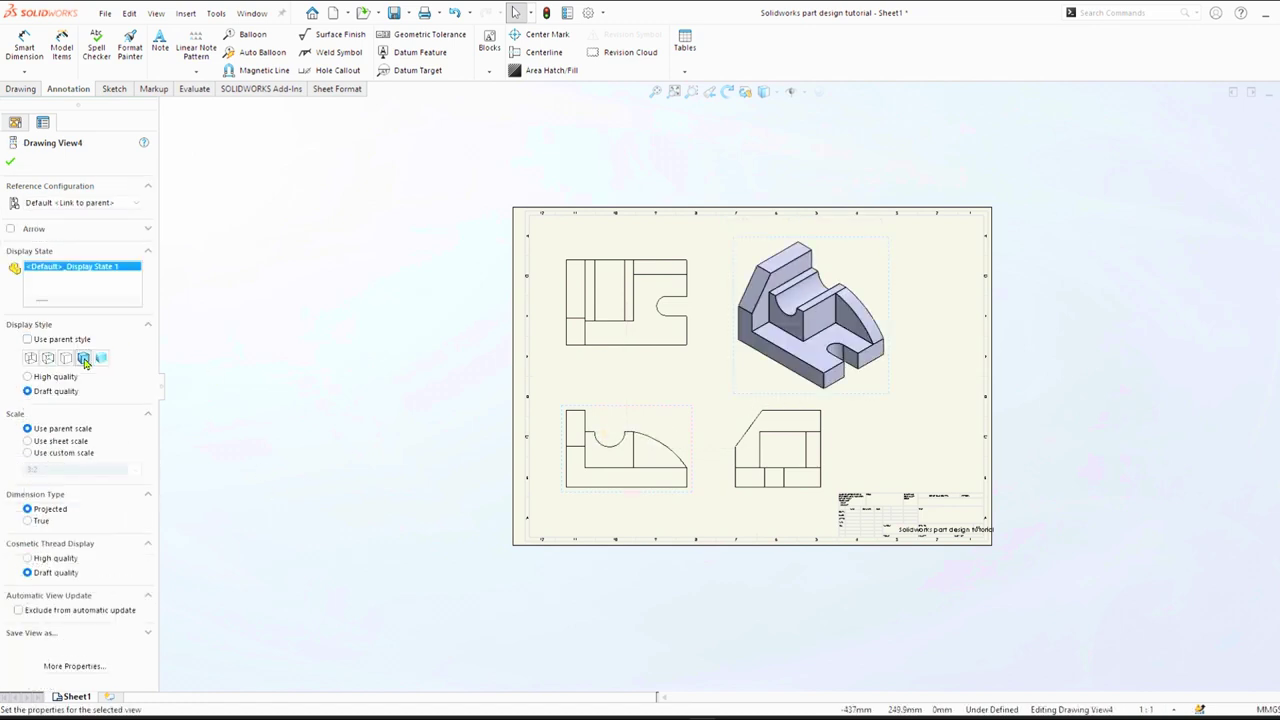
{"action": "left_click", "coordinate": [10, 162]}
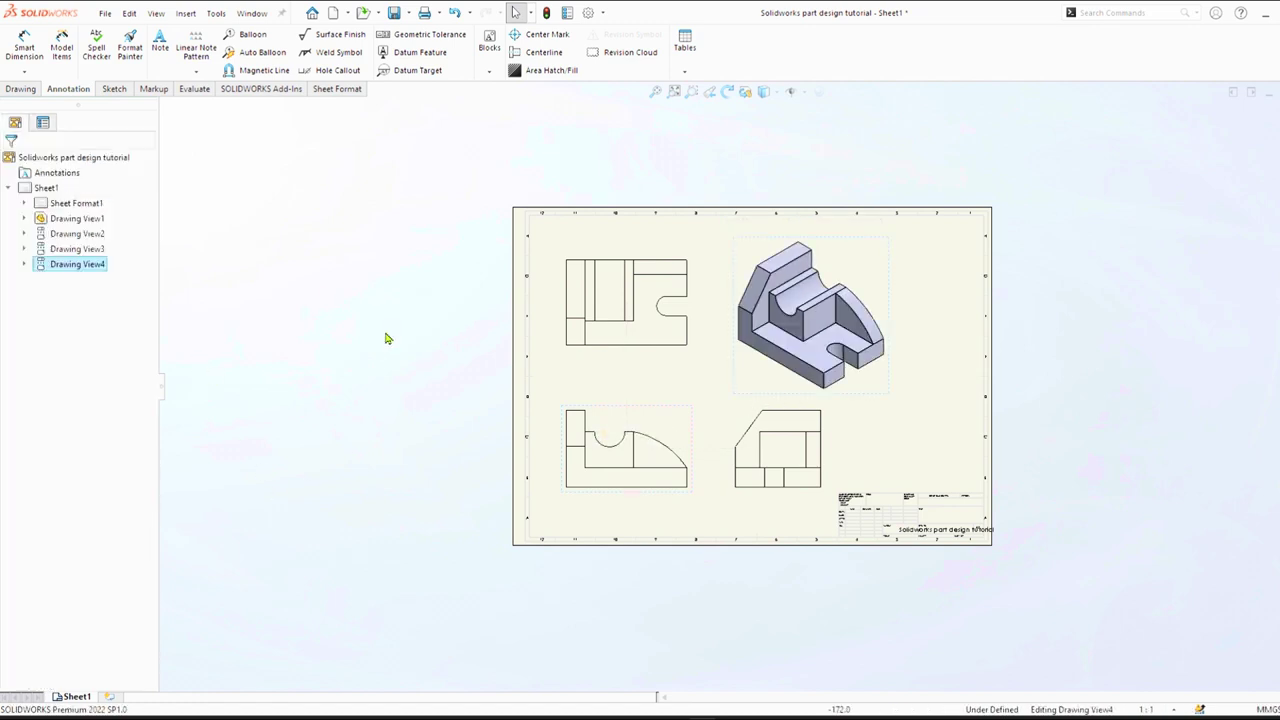
Step: Move the front view slightly left to leave more space between the views
{"action": "left_click", "coordinate": [565, 498]}
{"action": "scroll", "coordinate": [793, 414], "scroll_direction": "down", "scroll_amount": 2}
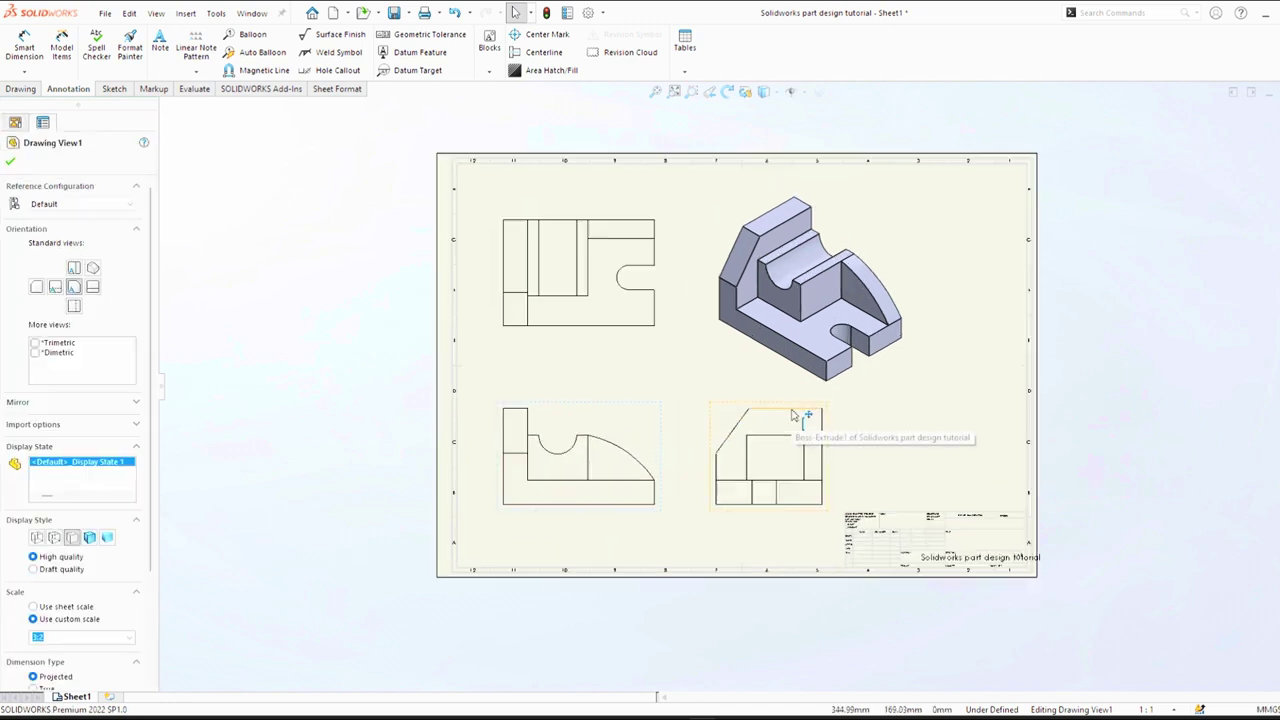
{"action": "left_click_drag", "start_coordinate": [500, 518], "coordinate": [492, 514]}
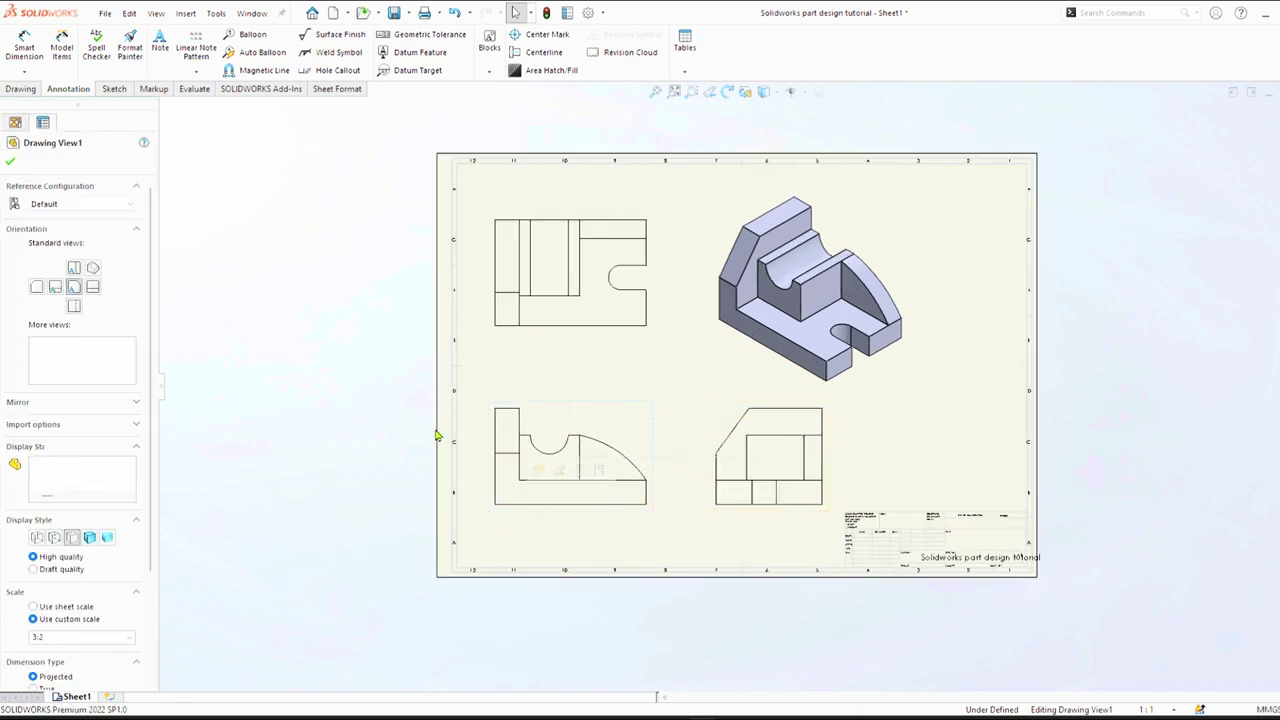
Step: Dimension the overall length and depth of the part in the top view with Smart Dimension
{"action": "left_click", "coordinate": [24, 47]}
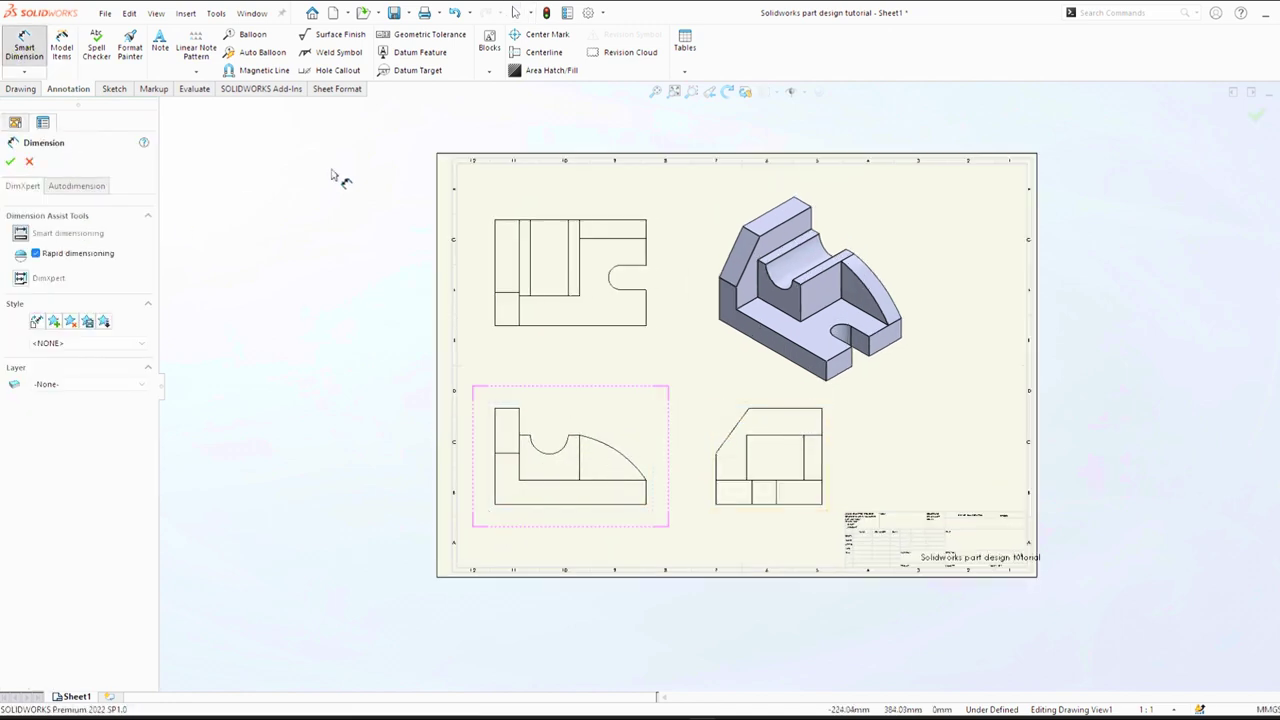
{"action": "scroll", "coordinate": [670, 320], "scroll_direction": "down", "scroll_amount": 3}
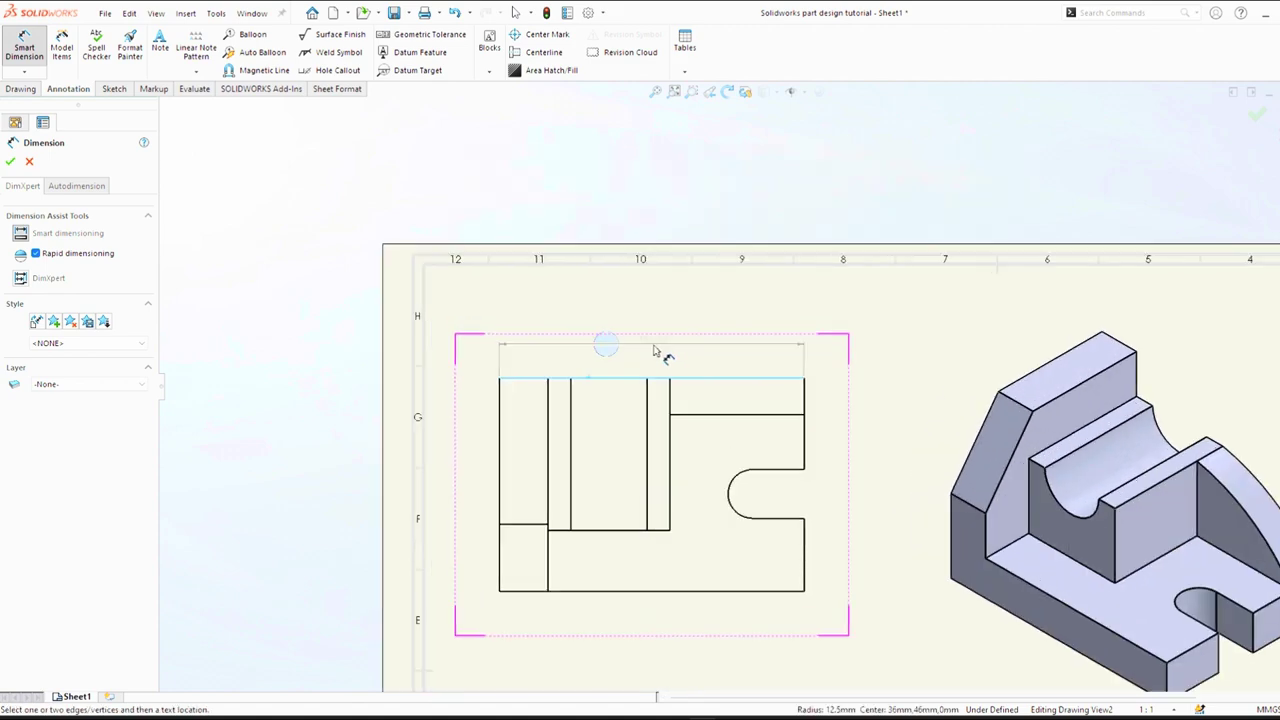
{"action": "left_click", "coordinate": [655, 350]}
{"action": "left_click", "coordinate": [499, 468]}
{"action": "left_click", "coordinate": [474, 466]}
Step: Dimension the end edge between the slot and the front corner, and the slot's rounded end, in the top view
{"action": "left_click", "coordinate": [804, 565]}
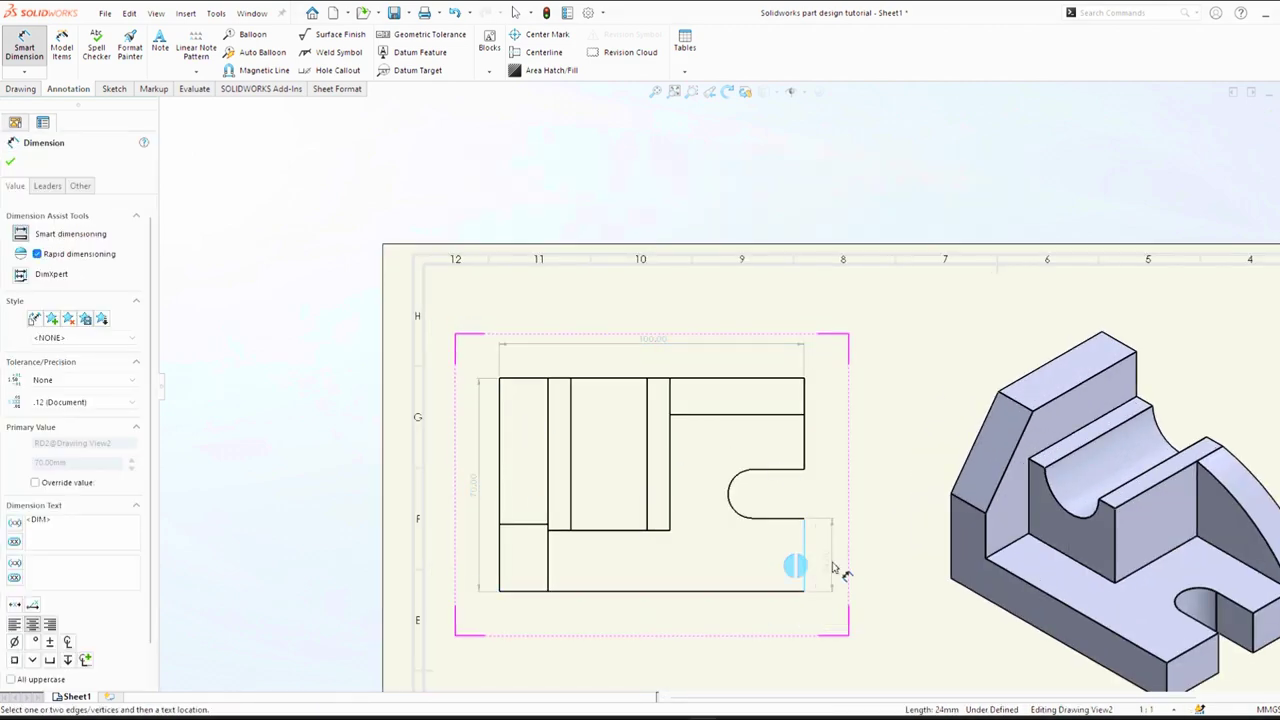
{"action": "left_click", "coordinate": [832, 567]}
{"action": "left_click", "coordinate": [733, 479]}
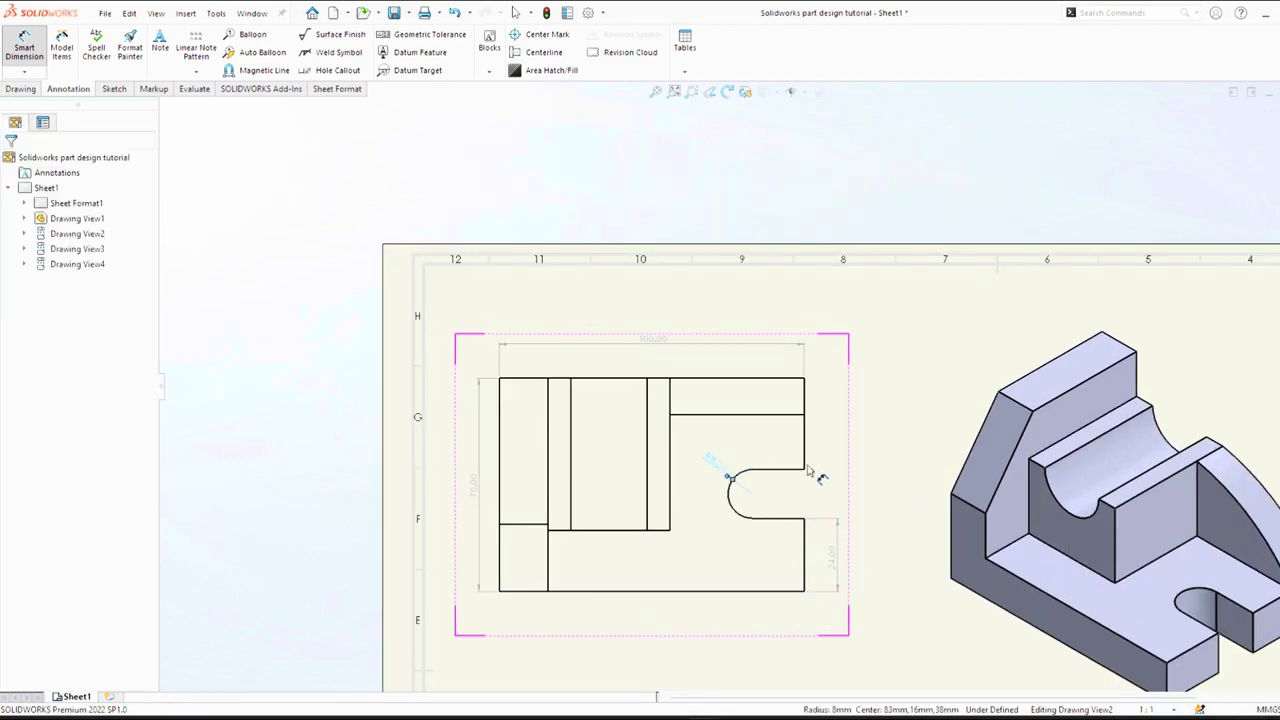
Step: Dimension the curved rib's thickness and length in the top view
{"action": "left_click", "coordinate": [795, 379]}
{"action": "left_click", "coordinate": [774, 414]}
{"action": "left_click", "coordinate": [826, 400]}
{"action": "left_click", "coordinate": [804, 422]}
{"action": "left_click", "coordinate": [669, 405]}
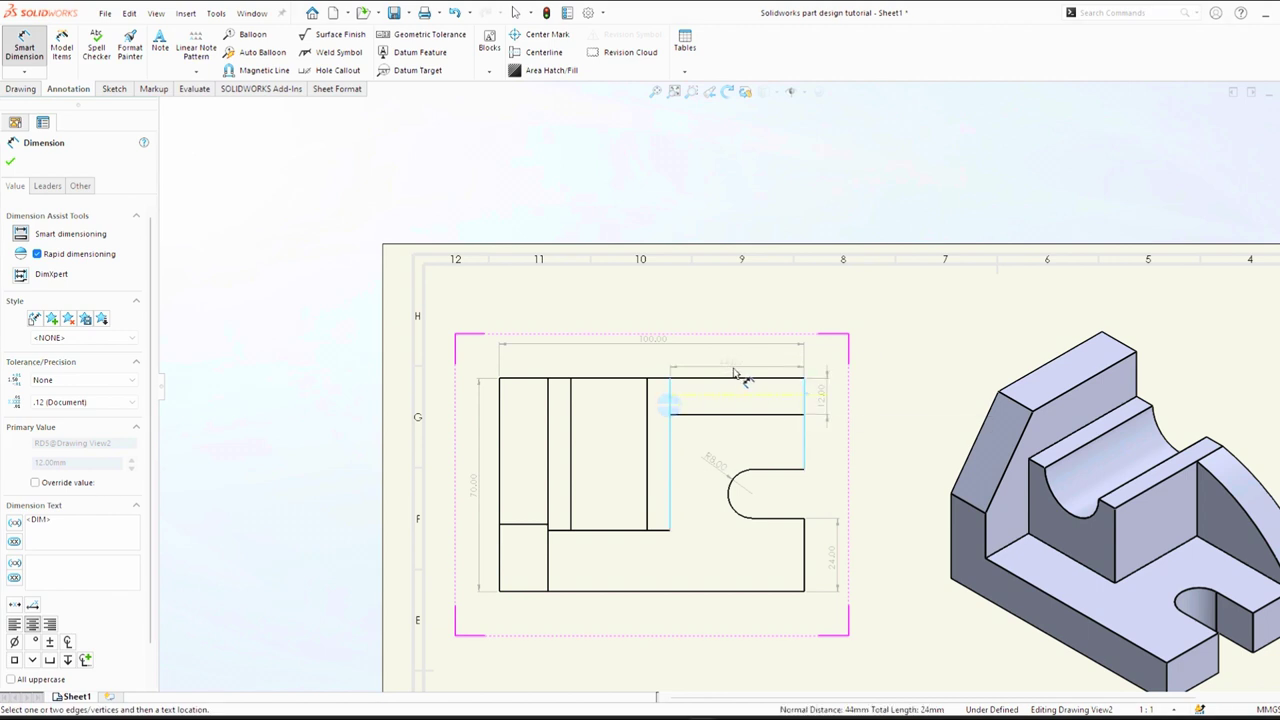
{"action": "left_click", "coordinate": [735, 360]}
Step: Dimension the grooved block's width and the groove's diameter above the top view
{"action": "left_click", "coordinate": [671, 420]}
{"action": "left_click", "coordinate": [548, 405]}
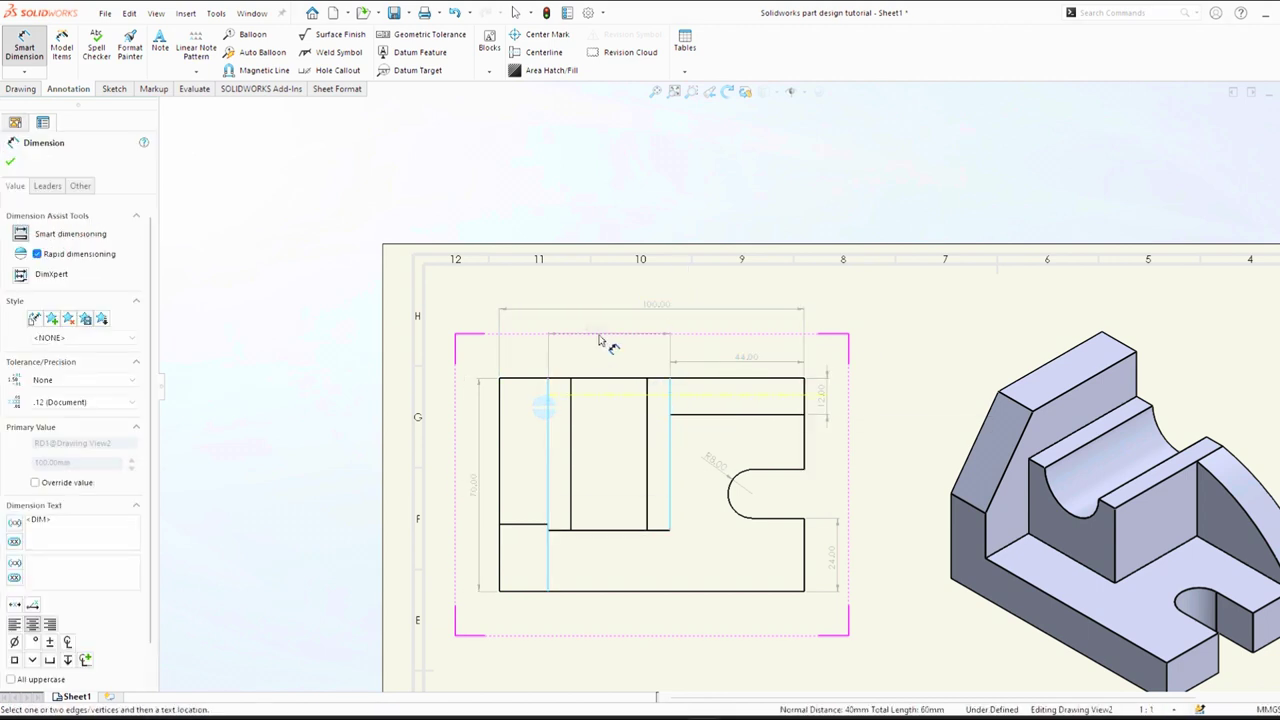
{"action": "left_click", "coordinate": [600, 340]}
{"action": "left_click", "coordinate": [571, 414]}
{"action": "left_click", "coordinate": [645, 437]}
{"action": "left_click", "coordinate": [614, 362]}
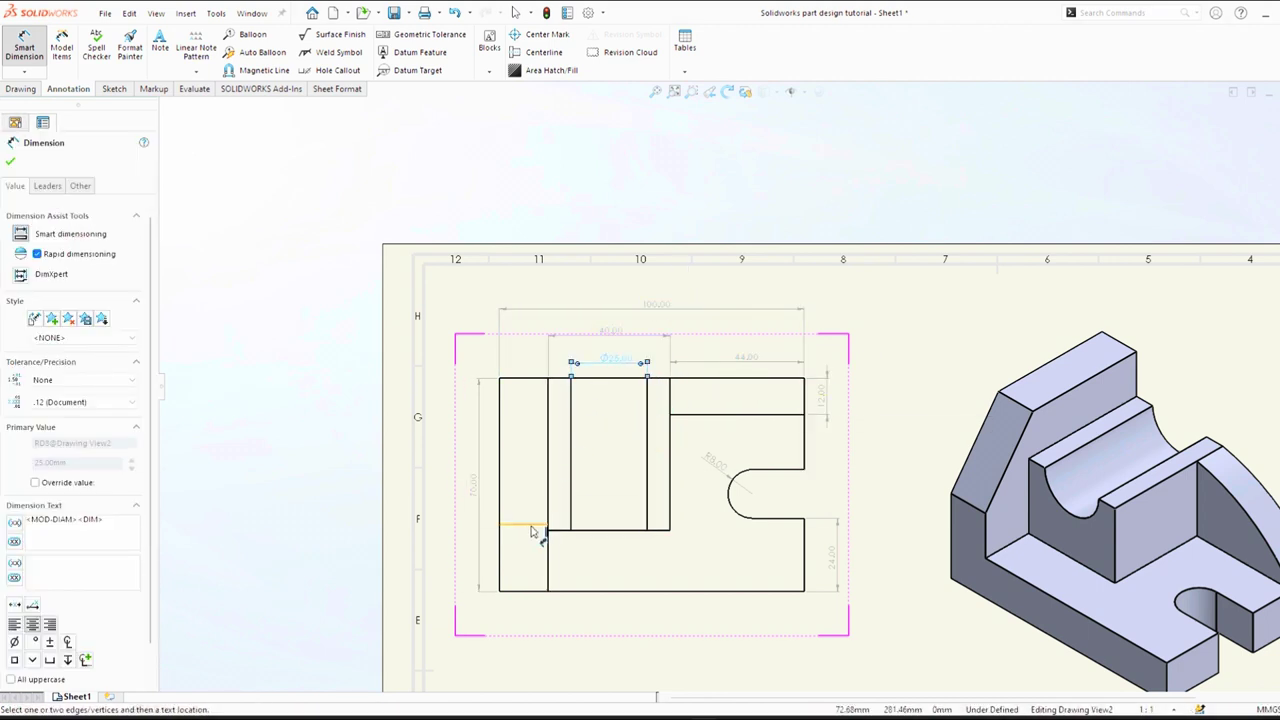
Step: Dimension the upright wall's thickness above the top view
{"action": "left_click", "coordinate": [548, 391]}
{"action": "left_click", "coordinate": [499, 404]}
{"action": "left_click", "coordinate": [531, 337]}
Step: Dimension the distance from the grooved block's front edge to the base's front edge in the top view
{"action": "scroll", "coordinate": [585, 336], "scroll_direction": "up", "scroll_amount": 1}
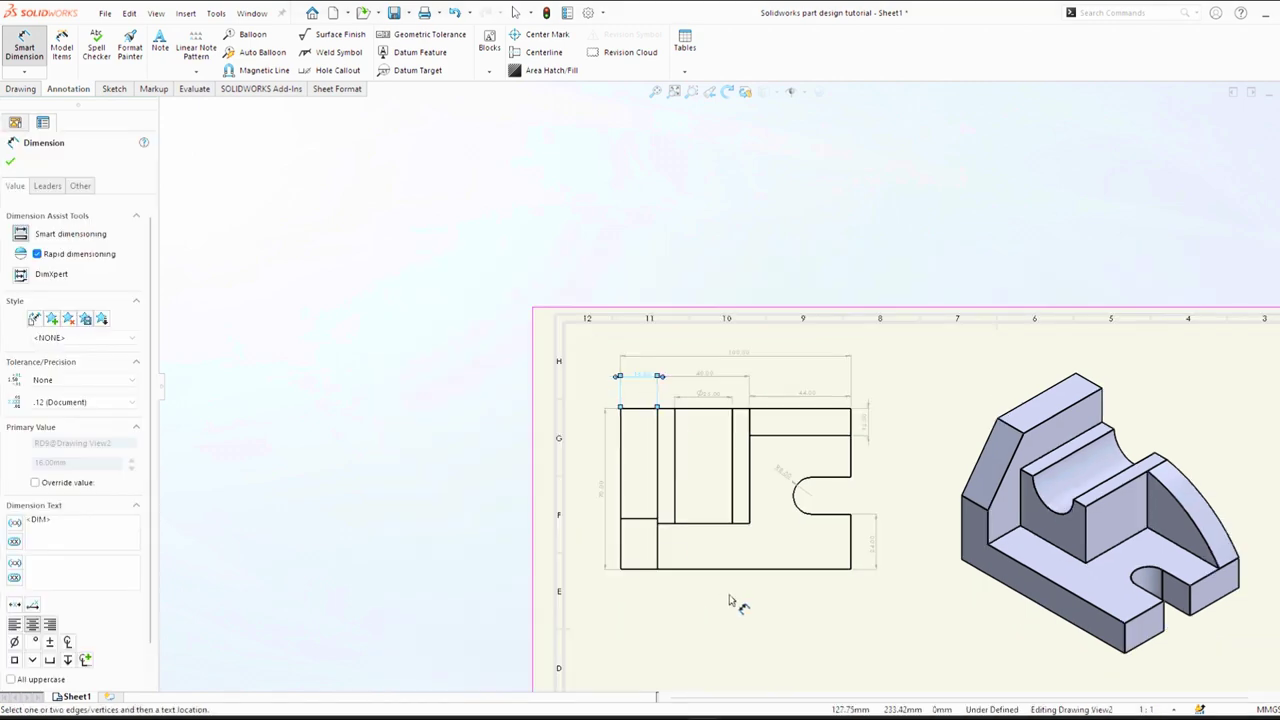
{"action": "scroll", "coordinate": [730, 600], "scroll_direction": "down", "scroll_amount": 5}
{"action": "left_click", "coordinate": [589, 307]}
{"action": "left_click", "coordinate": [569, 443]}
{"action": "left_click", "coordinate": [592, 369]}
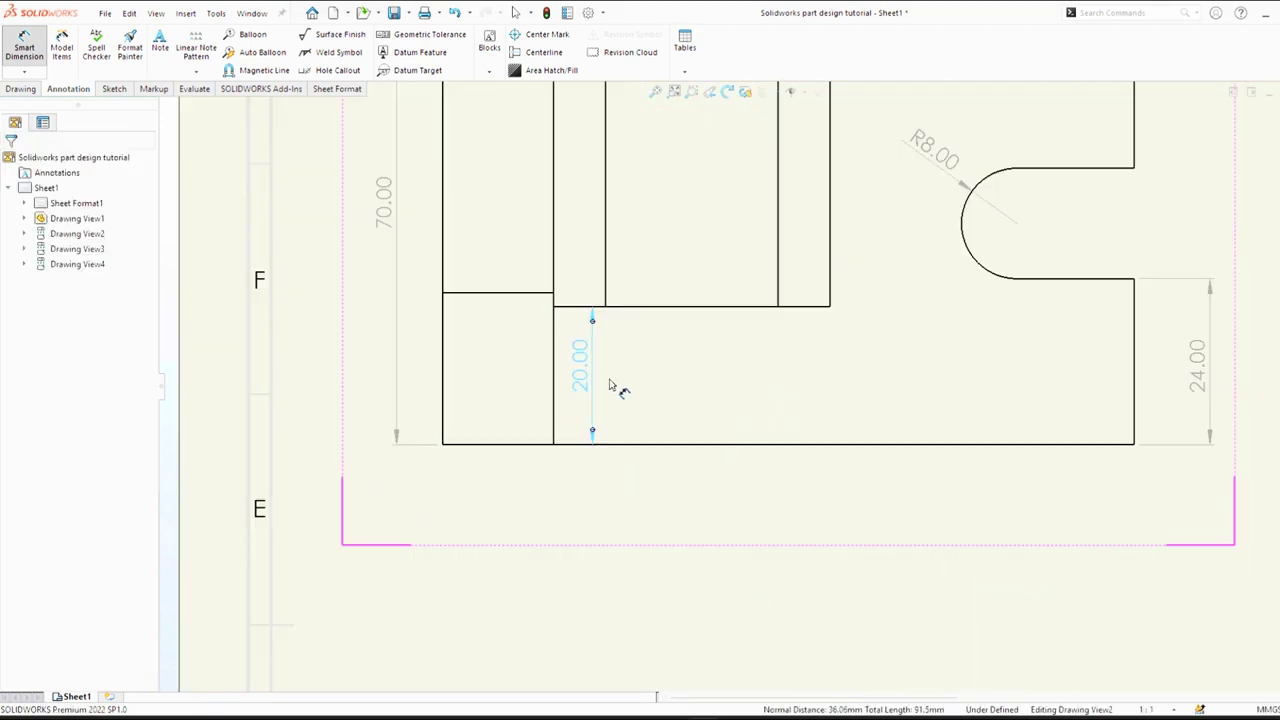
{"action": "left_click", "coordinate": [609, 384]}
Step: Dimension the length of the chamfered wall's top edge above the right view
{"action": "scroll", "coordinate": [608, 386], "scroll_direction": "up", "scroll_amount": 3}
{"action": "scroll", "coordinate": [734, 466], "scroll_direction": "up", "scroll_amount": 3}
{"action": "scroll", "coordinate": [883, 514], "scroll_direction": "down", "scroll_amount": 2}
{"action": "left_click", "coordinate": [923, 375]}
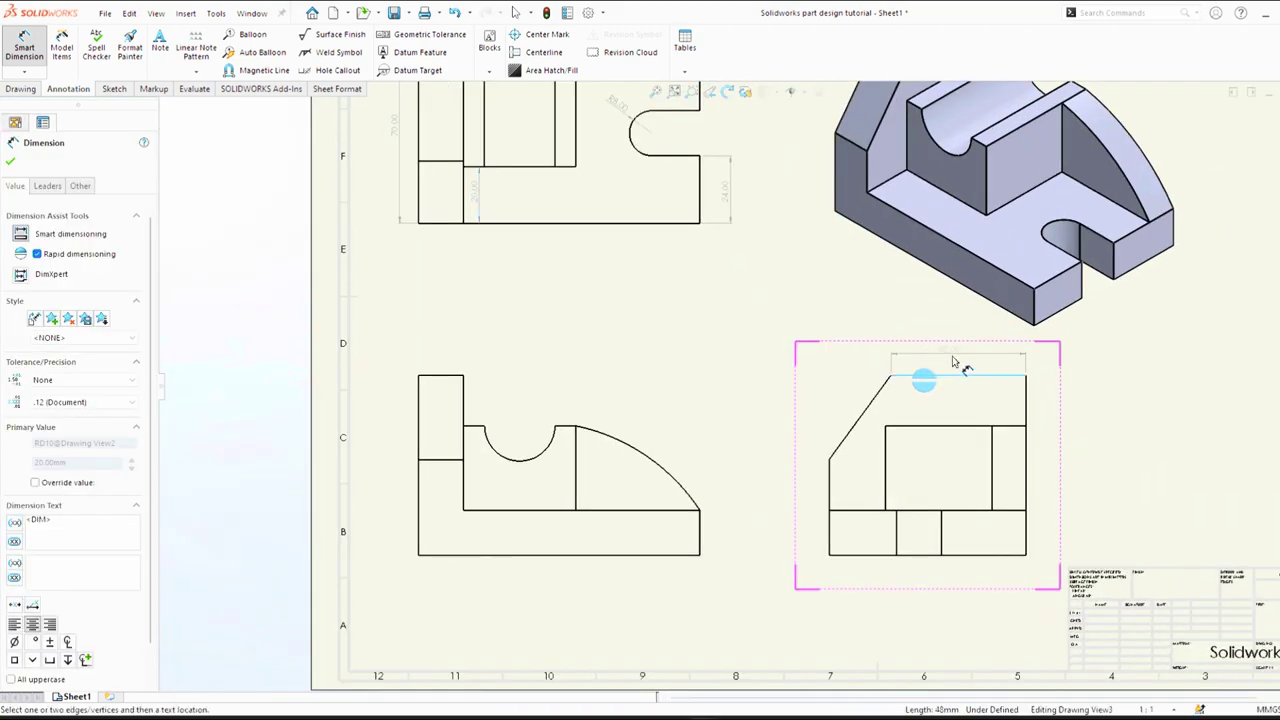
{"action": "left_click", "coordinate": [954, 356]}
Step: Dimension the grooved block's height and the base's thickness beside the right view
{"action": "left_click", "coordinate": [992, 447]}
{"action": "left_click", "coordinate": [1045, 465]}
{"action": "left_click", "coordinate": [994, 510]}
{"action": "left_click", "coordinate": [1010, 555]}
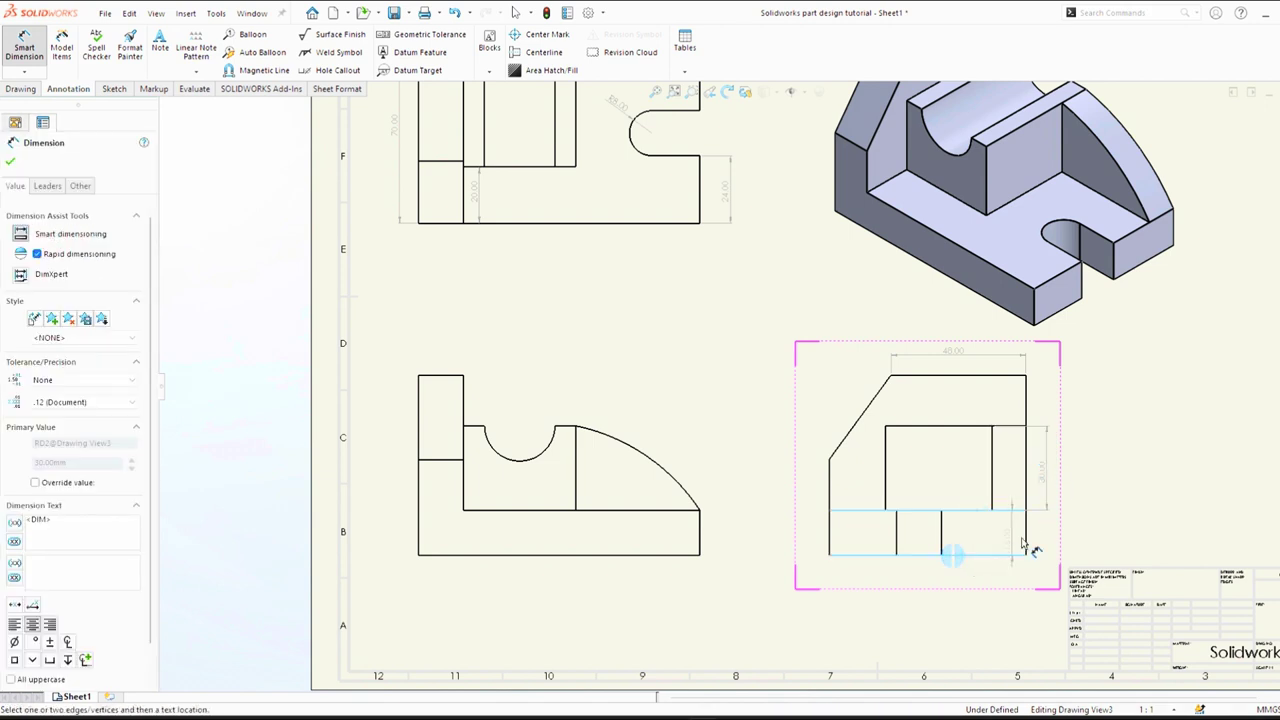
{"action": "left_click", "coordinate": [1050, 545]}
Step: Dimension the wall chamfer's horizontal extent between its two end points in the right view
{"action": "left_click", "coordinate": [834, 455]}
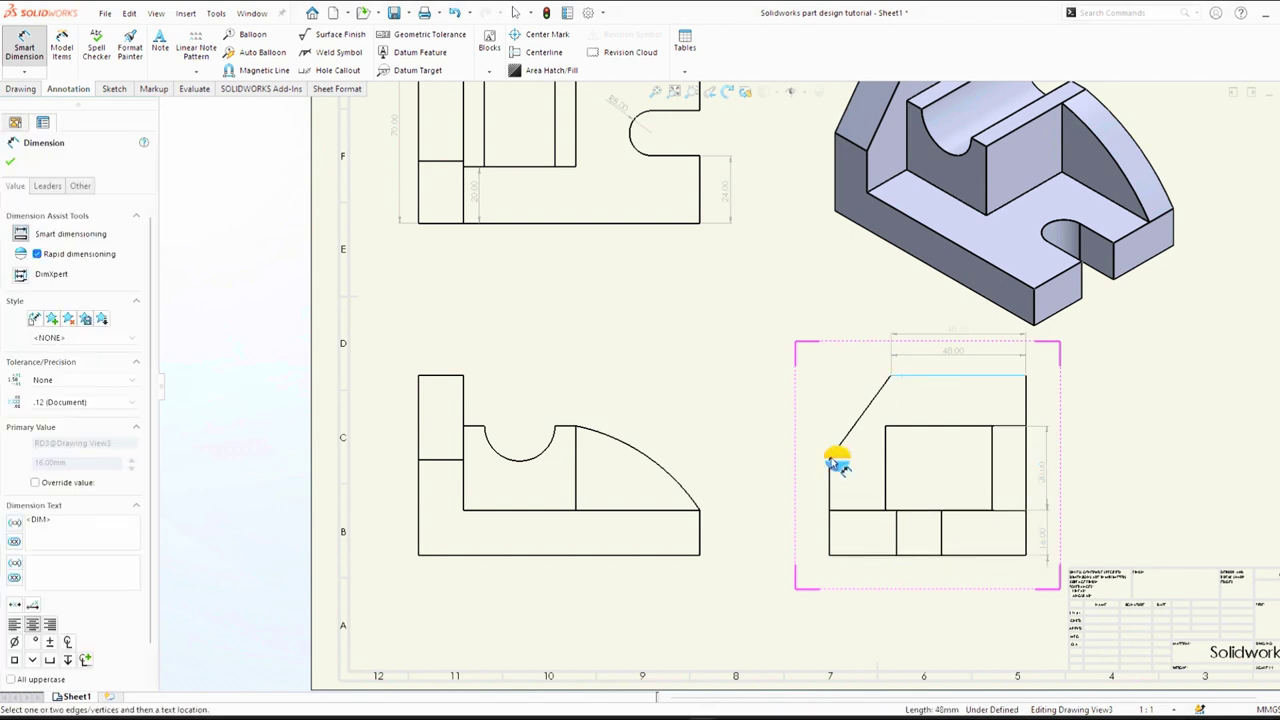
{"action": "key", "text": "Escape"}
{"action": "left_click", "coordinate": [891, 375]}
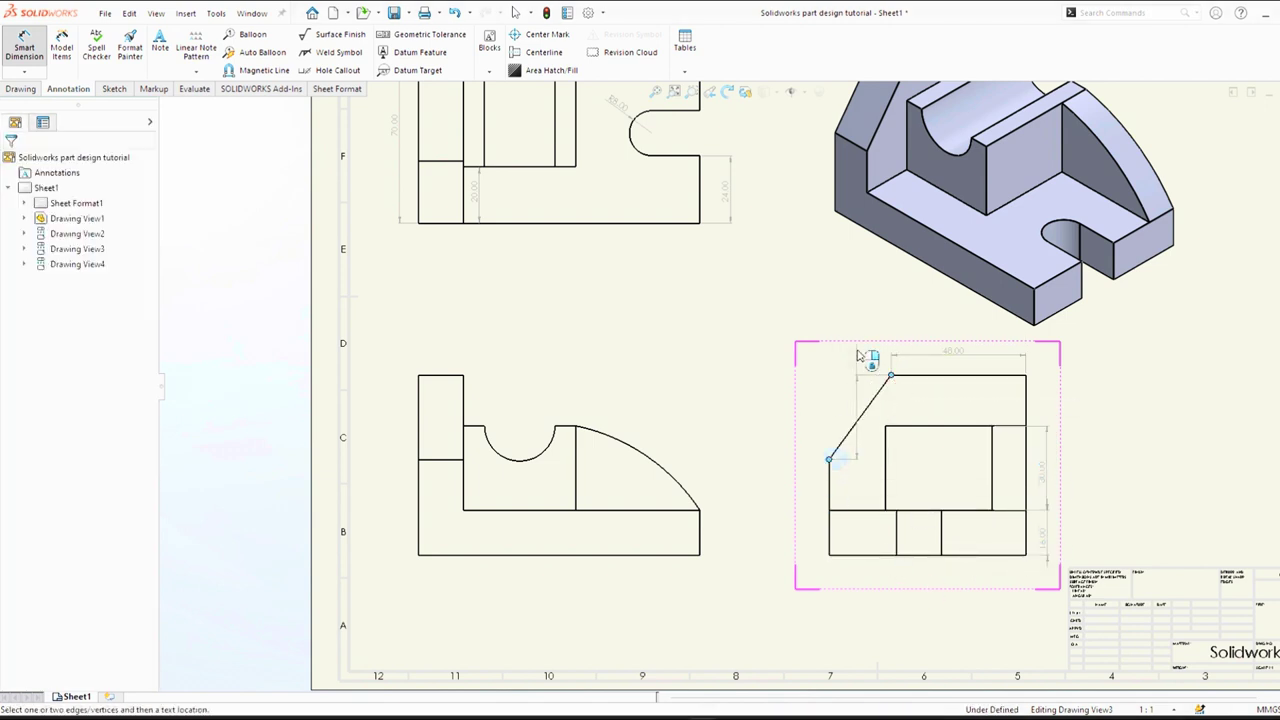
{"action": "left_click", "coordinate": [866, 413]}
Step: Dimension the wall chamfer's vertical extent and the height of the straight edge beneath it in the right view
{"action": "left_click", "coordinate": [808, 443]}
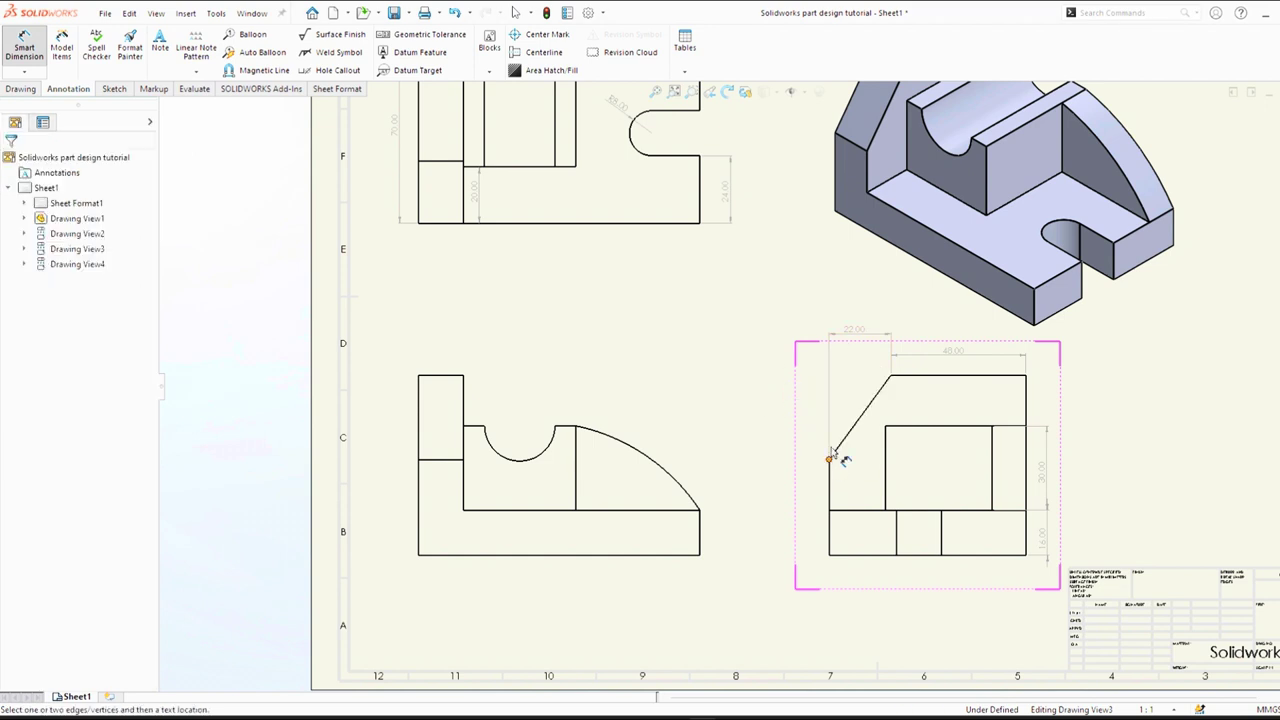
{"action": "left_click", "coordinate": [829, 485]}
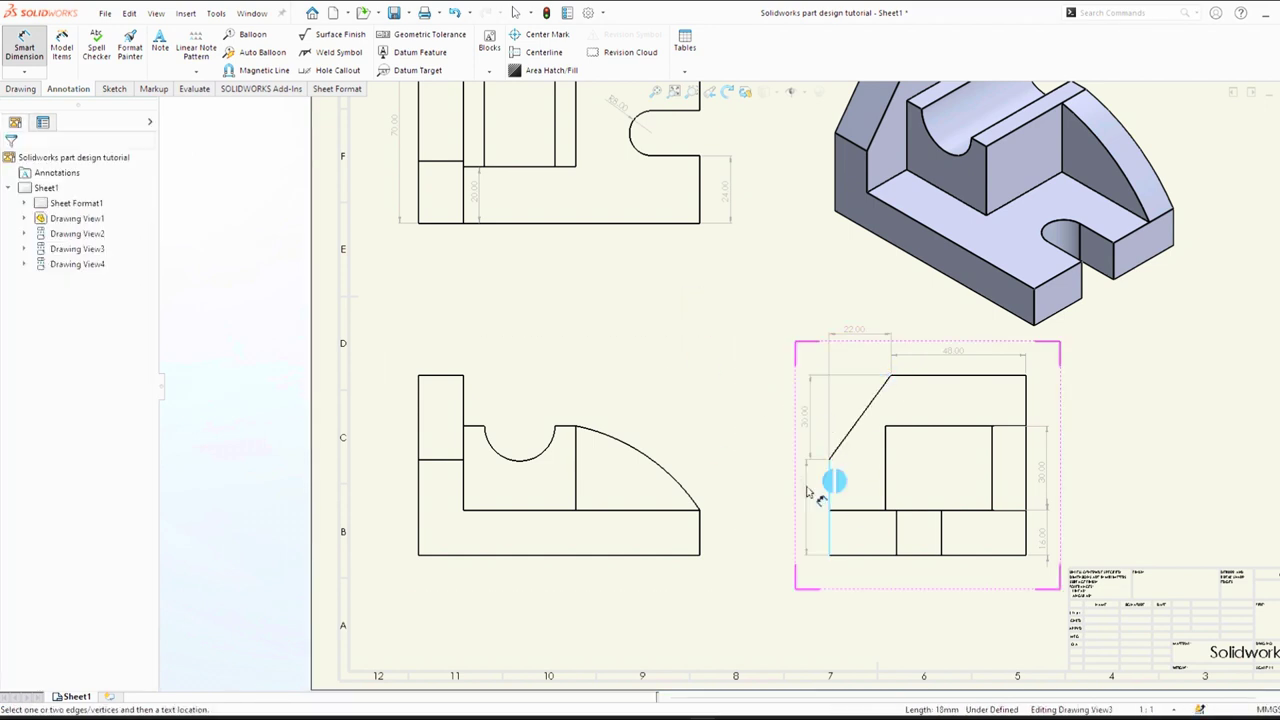
{"action": "left_click", "coordinate": [807, 490]}
Step: Dimension the length of the base's upper edge and the curved rib's arc radius in the front view
{"action": "left_click", "coordinate": [594, 510]}
{"action": "left_click", "coordinate": [580, 576]}
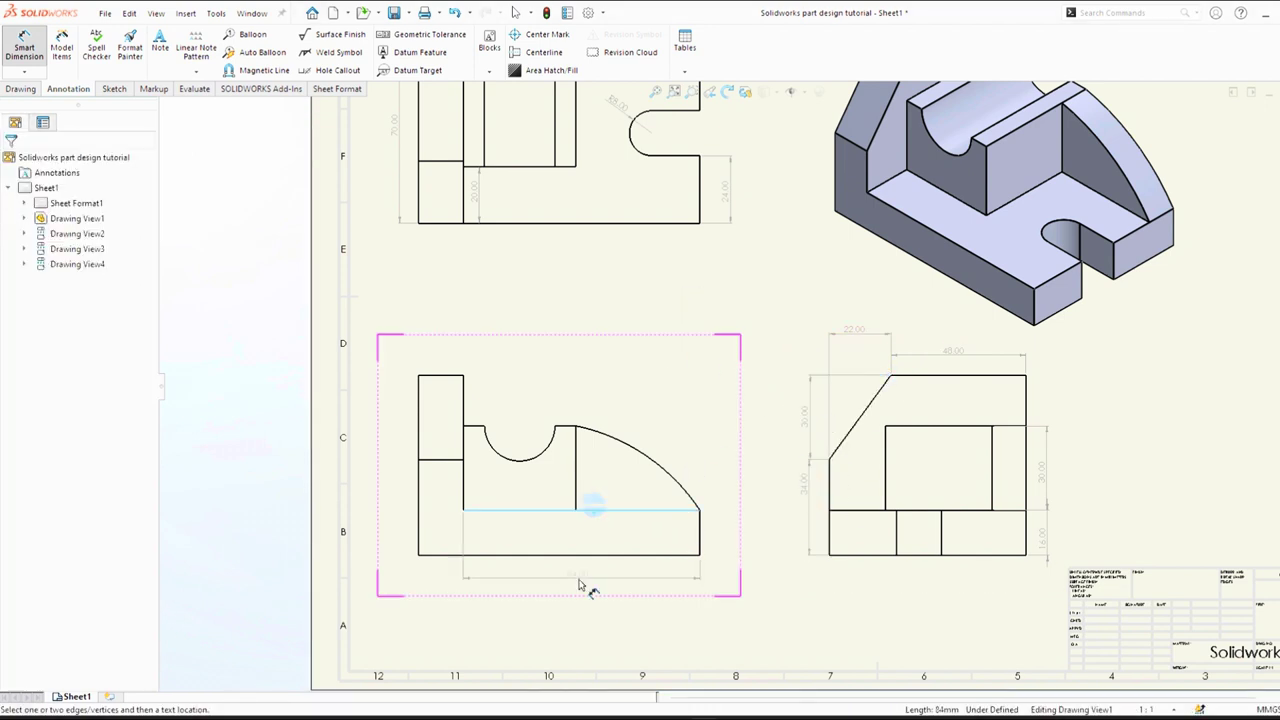
{"action": "left_click", "coordinate": [640, 447]}
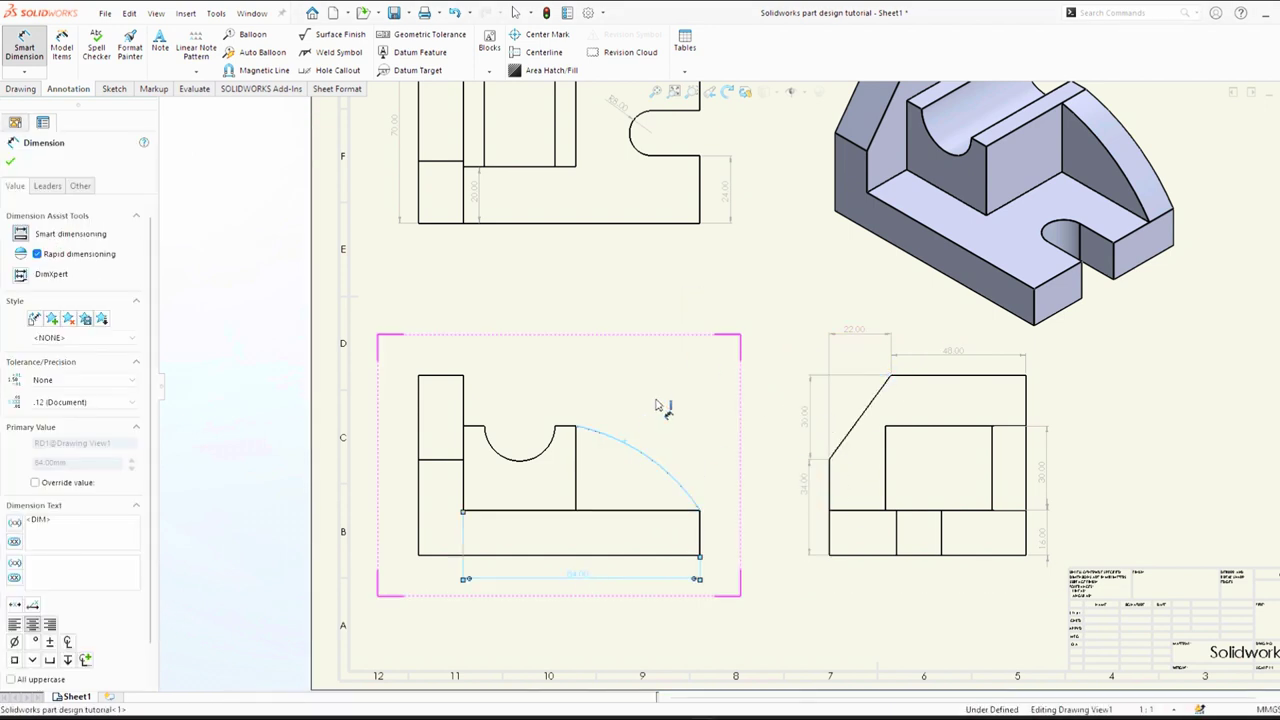
Step: Dimension the overall height of the wall and the height of the grooved block in the front view
{"action": "left_click", "coordinate": [418, 530]}
{"action": "left_click", "coordinate": [395, 430]}
{"action": "left_click", "coordinate": [589, 460]}
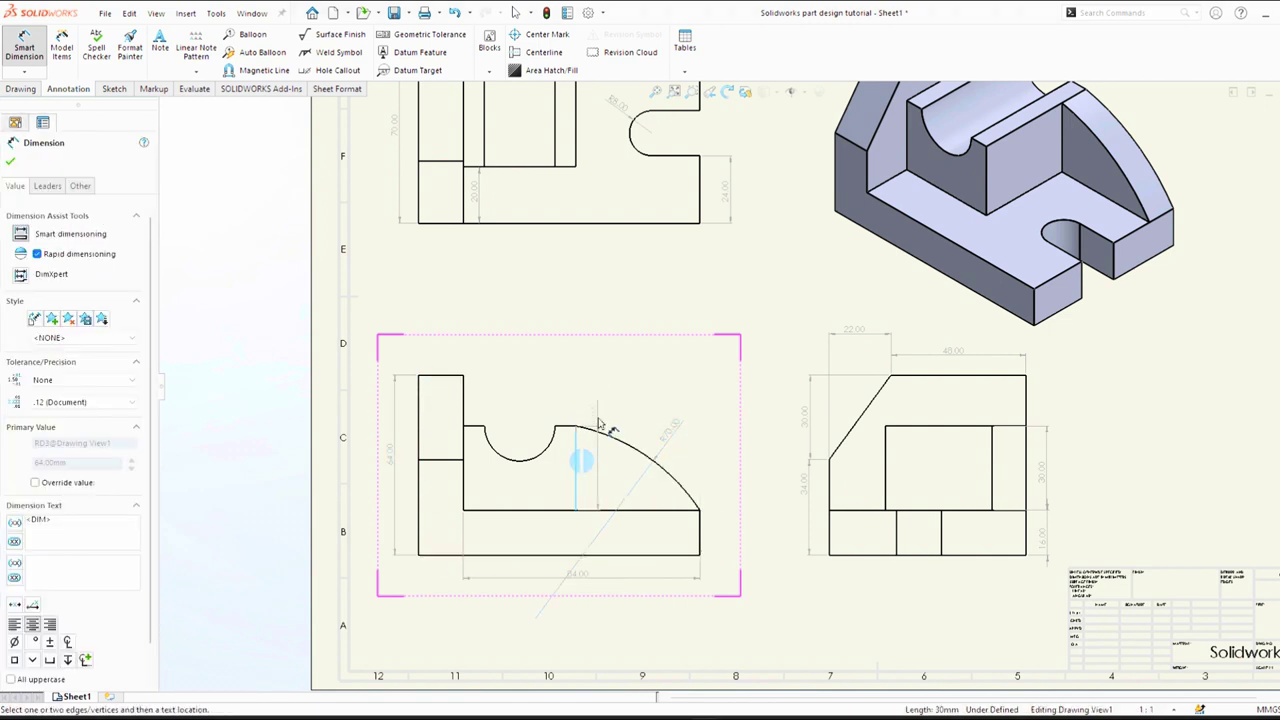
{"action": "left_click", "coordinate": [591, 386]}
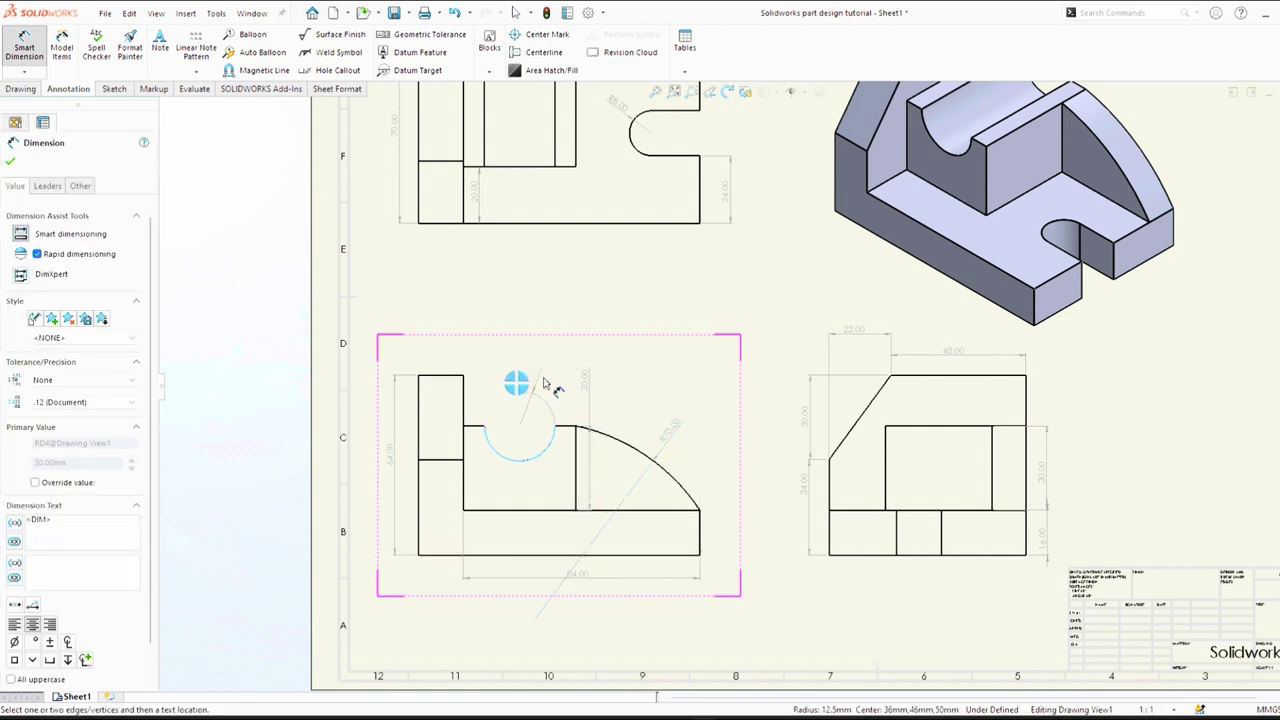
Step: Dimension the semicircular groove's radius and the gap between the wall and the groove in the front view
{"action": "left_click", "coordinate": [557, 412]}
{"action": "left_click", "coordinate": [479, 366]}
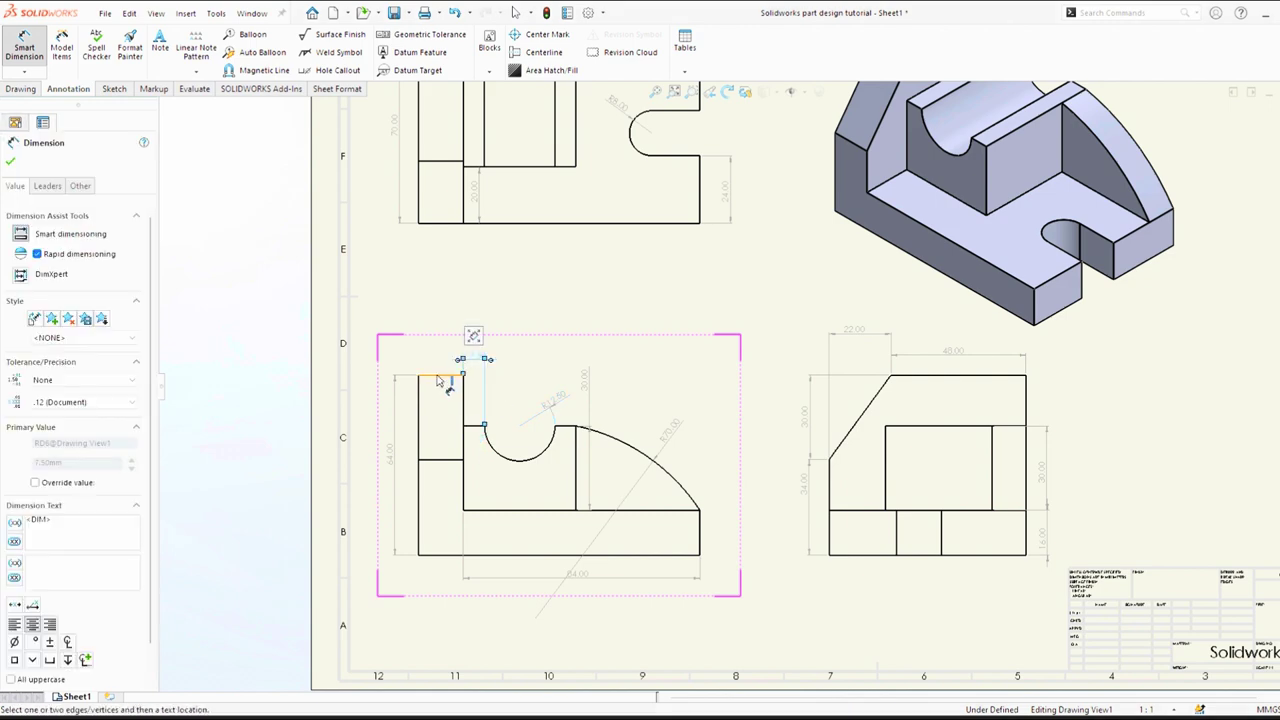
Step: Dimension the wall's thickness above the front view and finish dimensioning
{"action": "left_click", "coordinate": [437, 379]}
{"action": "key", "text": "Escape"}
{"action": "scroll", "coordinate": [518, 373], "scroll_direction": "down", "scroll_amount": 6}
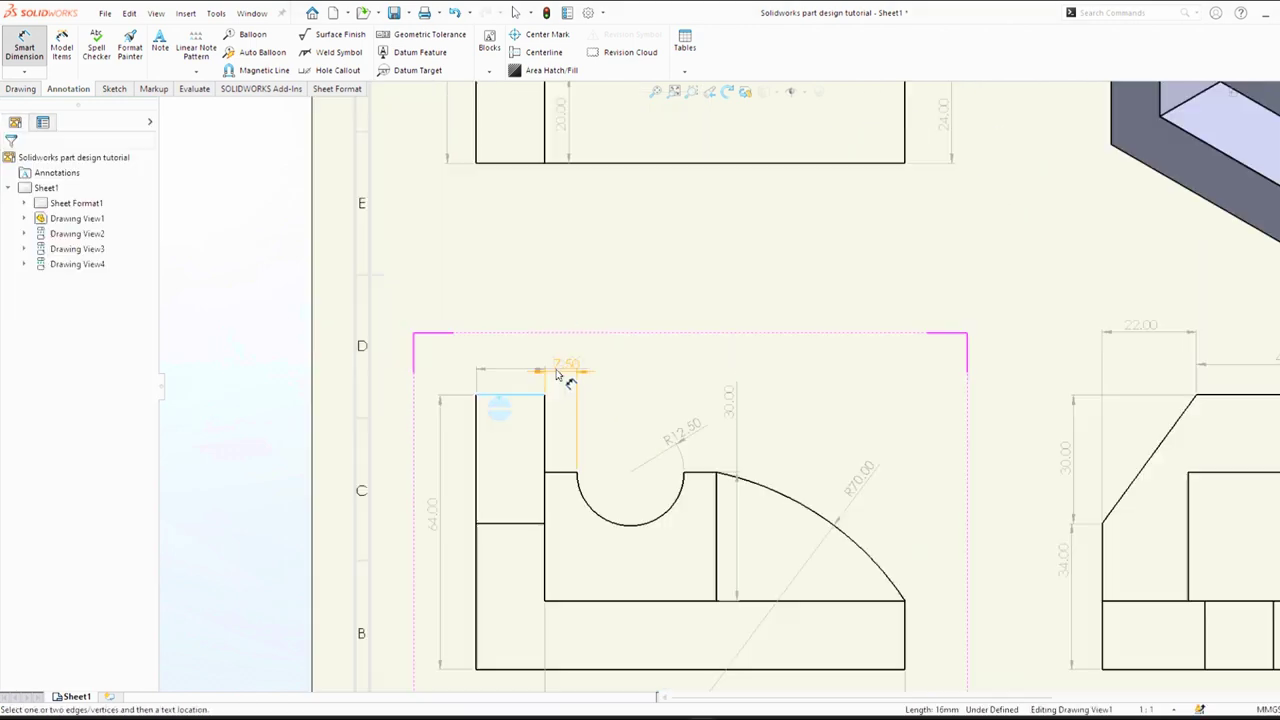
{"action": "left_click", "coordinate": [518, 371]}
{"action": "scroll", "coordinate": [600, 437], "scroll_direction": "up", "scroll_amount": 8}
{"action": "key", "text": "Escape"}
{"action": "key", "text": "f"}
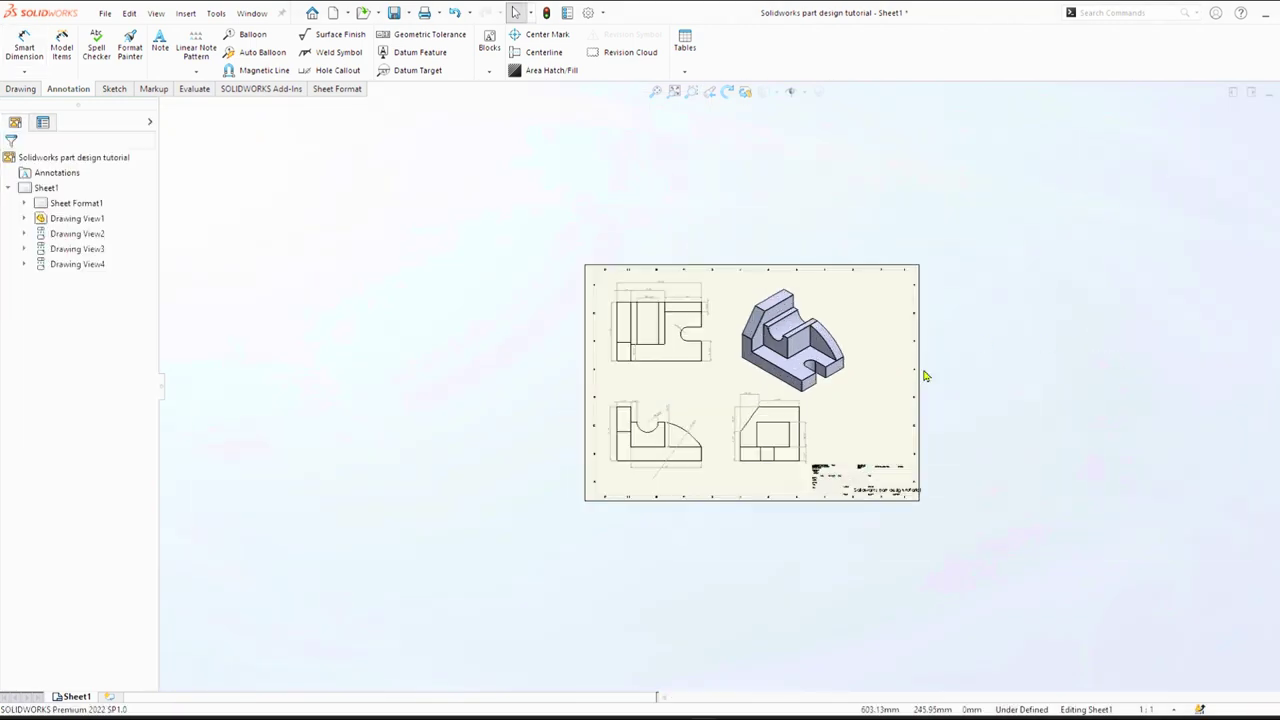
Step: Select all dimensions on the sheet and set their unit precision to None
{"action": "key", "text": "ctrl+a"}
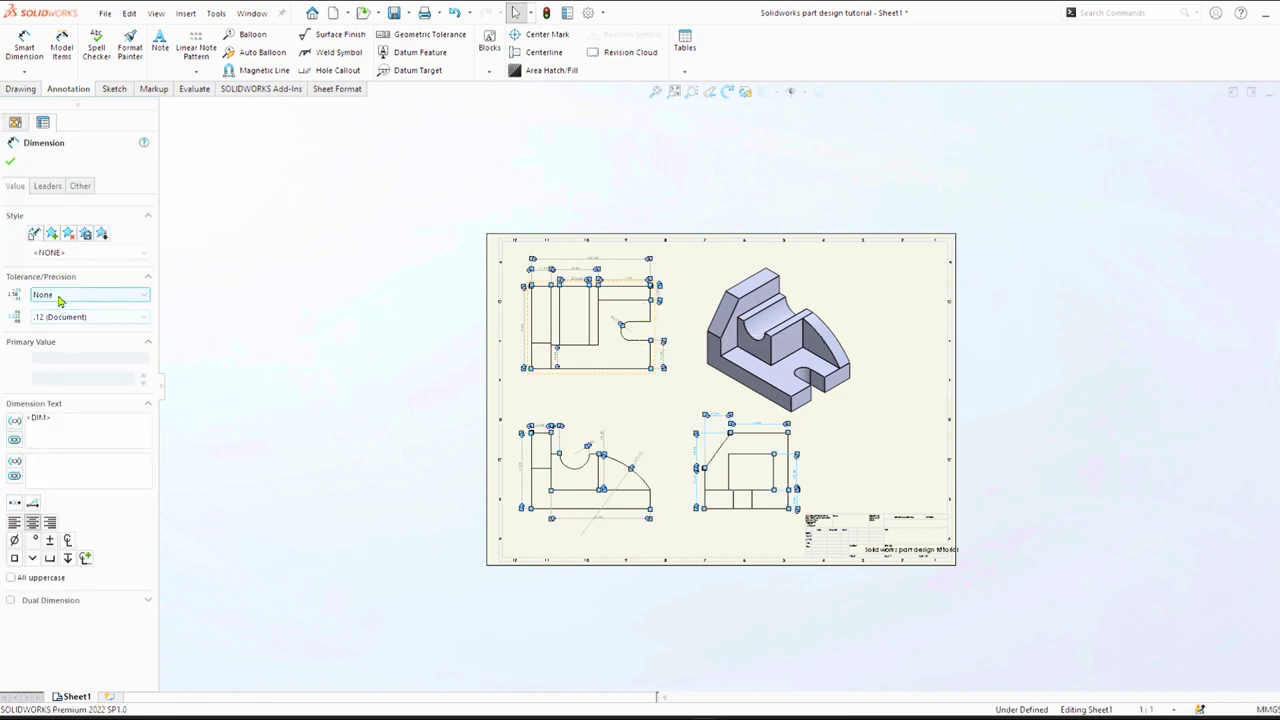
{"action": "left_click", "coordinate": [59, 295]}
{"action": "left_click", "coordinate": [59, 297]}
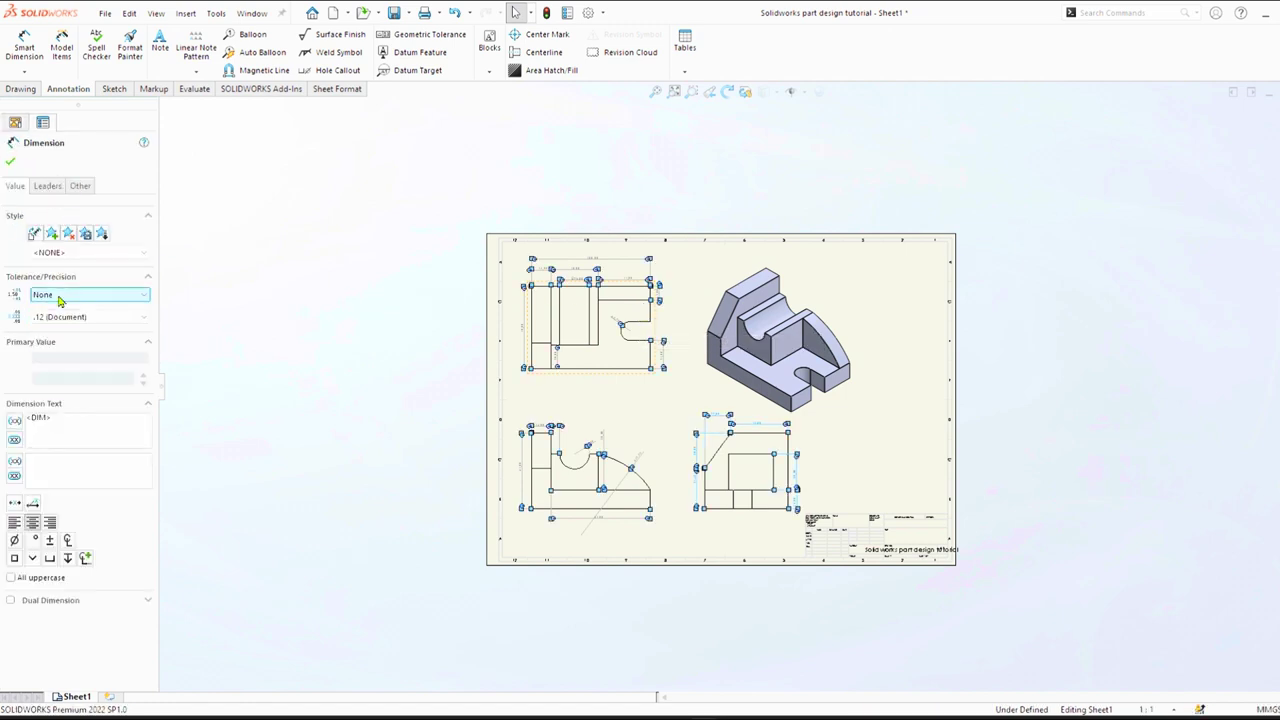
{"action": "left_click", "coordinate": [117, 317]}
{"action": "left_click", "coordinate": [103, 334]}
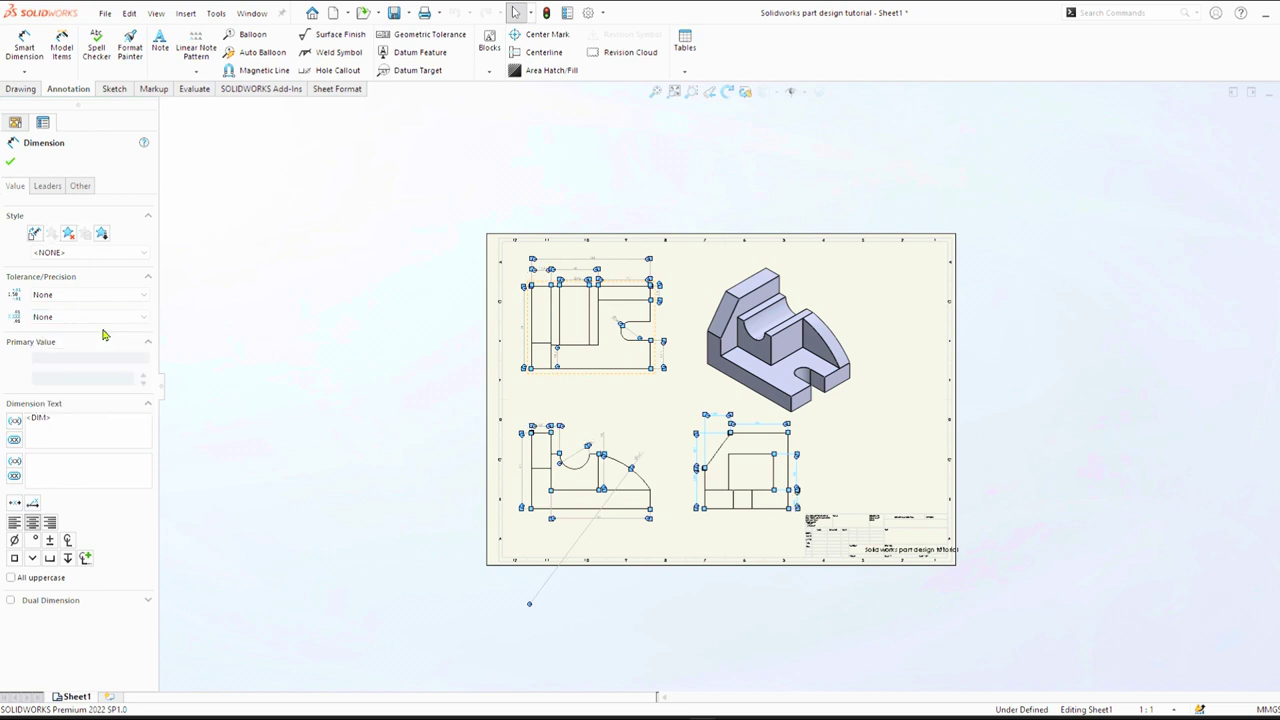
Step: Assign the selected dimensions to the FORMAT layer
{"action": "left_click", "coordinate": [47, 186]}
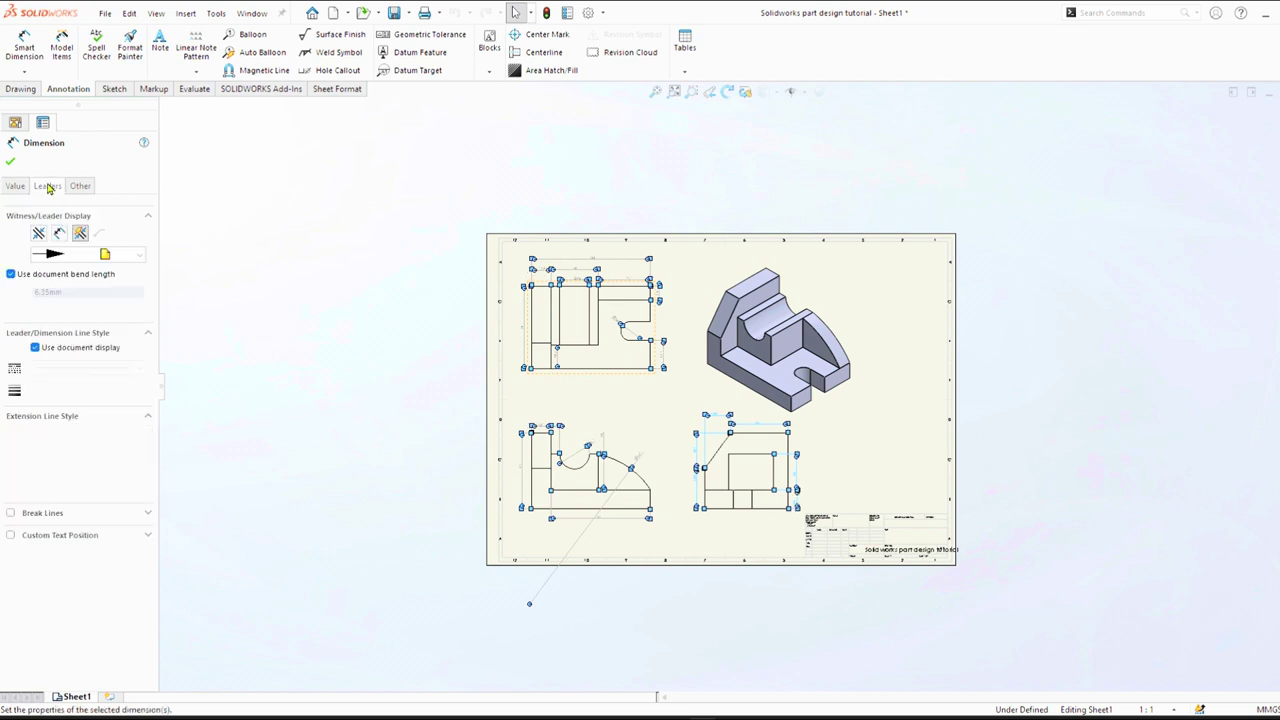
{"action": "left_click", "coordinate": [80, 186]}
{"action": "left_click", "coordinate": [87, 352]}
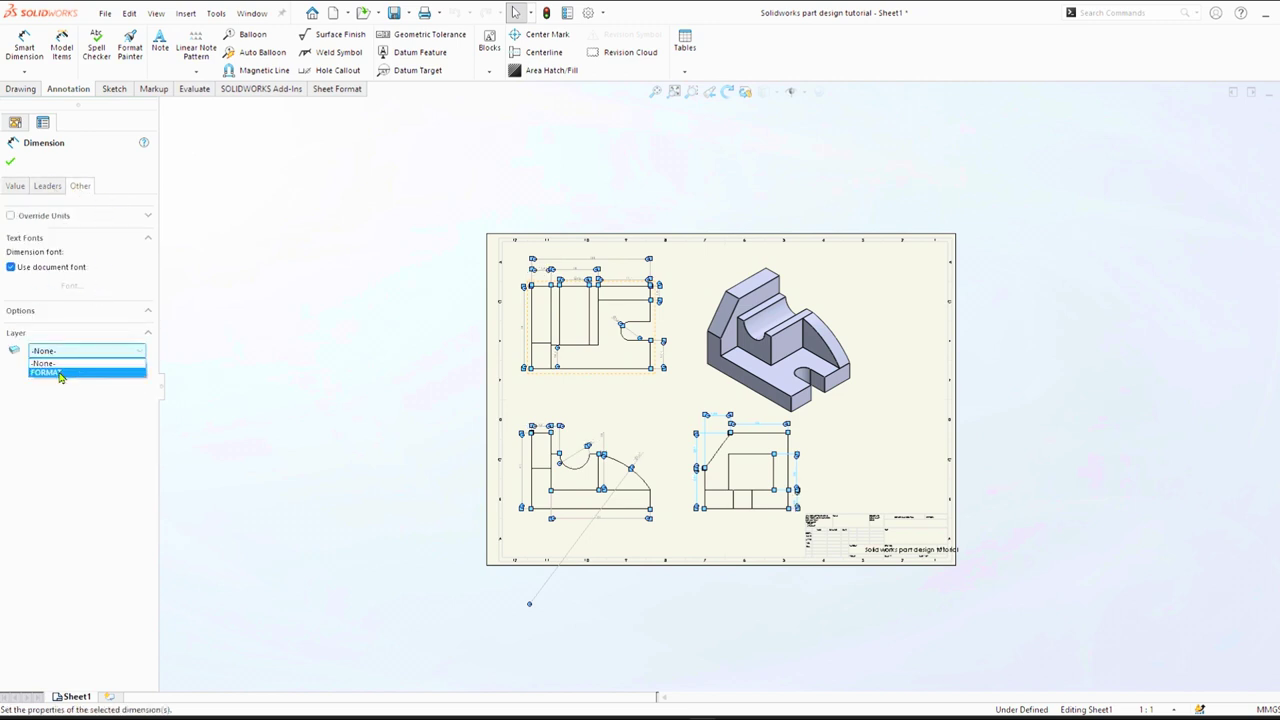
{"action": "left_click", "coordinate": [65, 375]}
{"action": "left_click", "coordinate": [11, 166]}
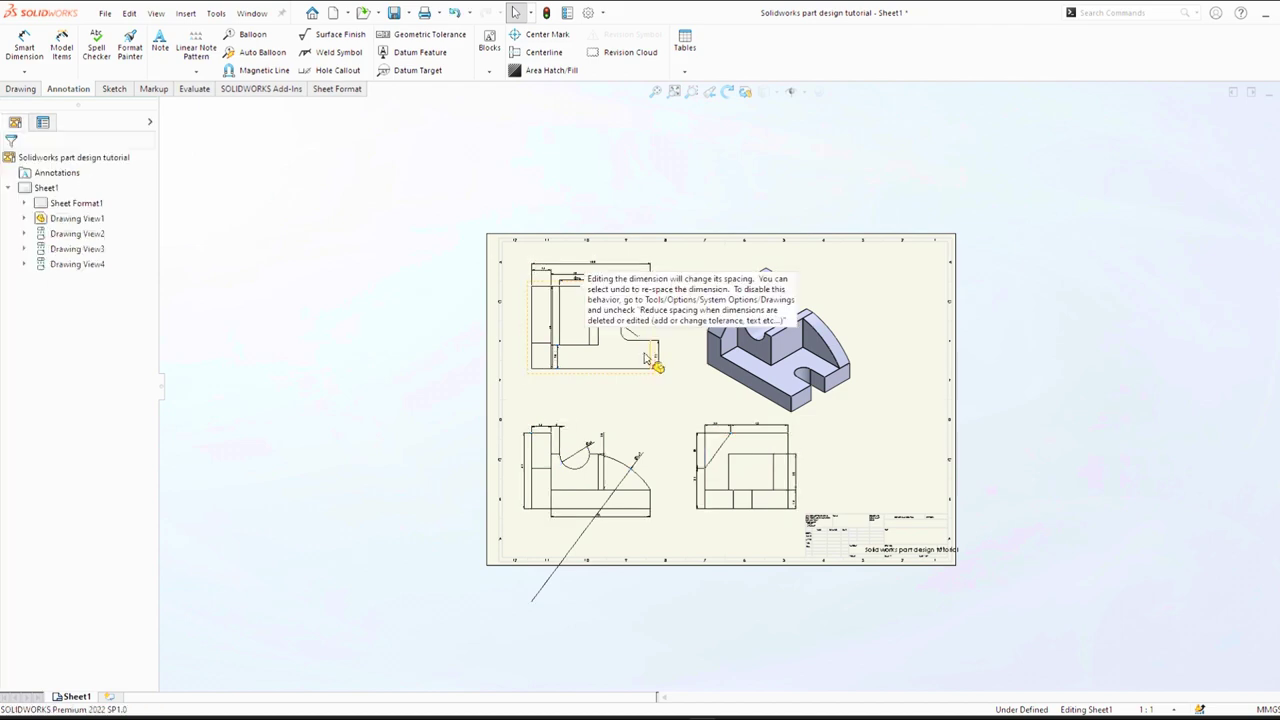
Step: Raise the rib-length dimension in the top view to about the level of the neighbouring block-width dimension
{"action": "scroll", "coordinate": [648, 345], "scroll_direction": "up", "scroll_amount": 5}
{"action": "scroll", "coordinate": [504, 197], "scroll_direction": "down", "scroll_amount": 1}
{"action": "left_click_drag", "start_coordinate": [519, 352], "coordinate": [425, 323]}
{"action": "left_click", "coordinate": [743, 164]}
{"action": "scroll", "coordinate": [720, 325], "scroll_direction": "down", "scroll_amount": 3}
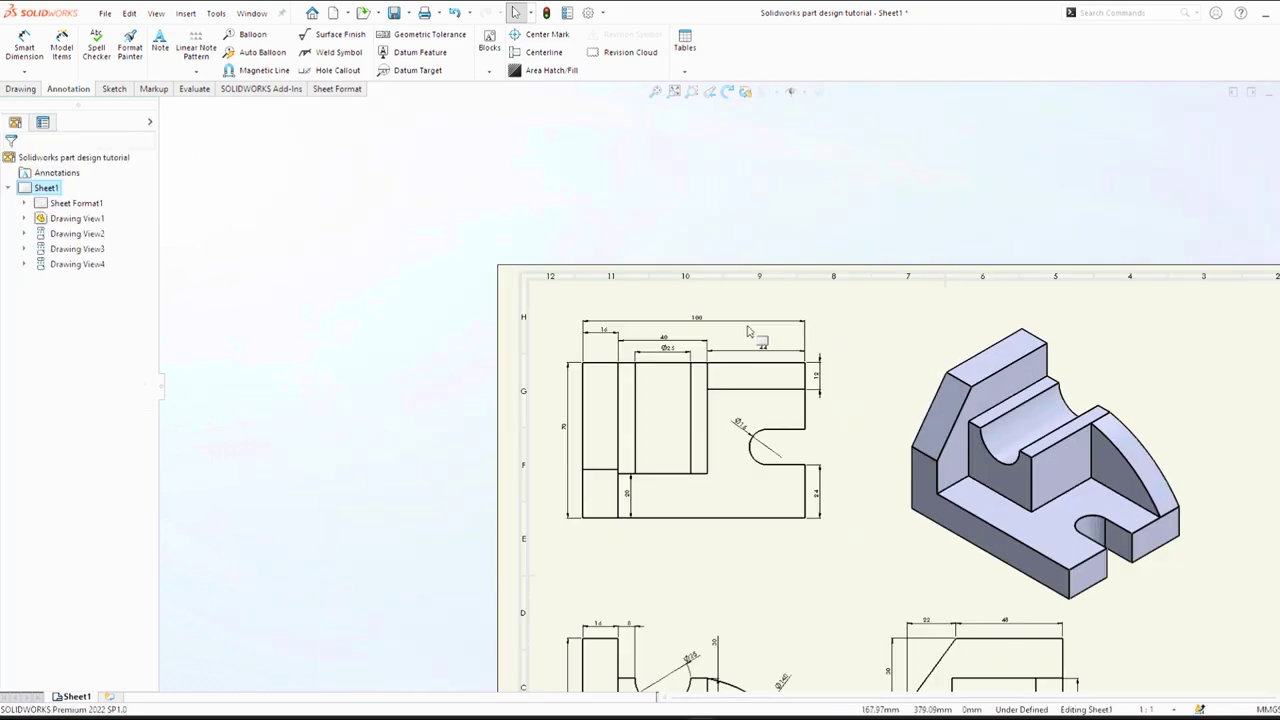
{"action": "scroll", "coordinate": [778, 348], "scroll_direction": "up", "scroll_amount": 3}
{"action": "left_click", "coordinate": [778, 350]}
{"action": "key", "text": "Escape"}
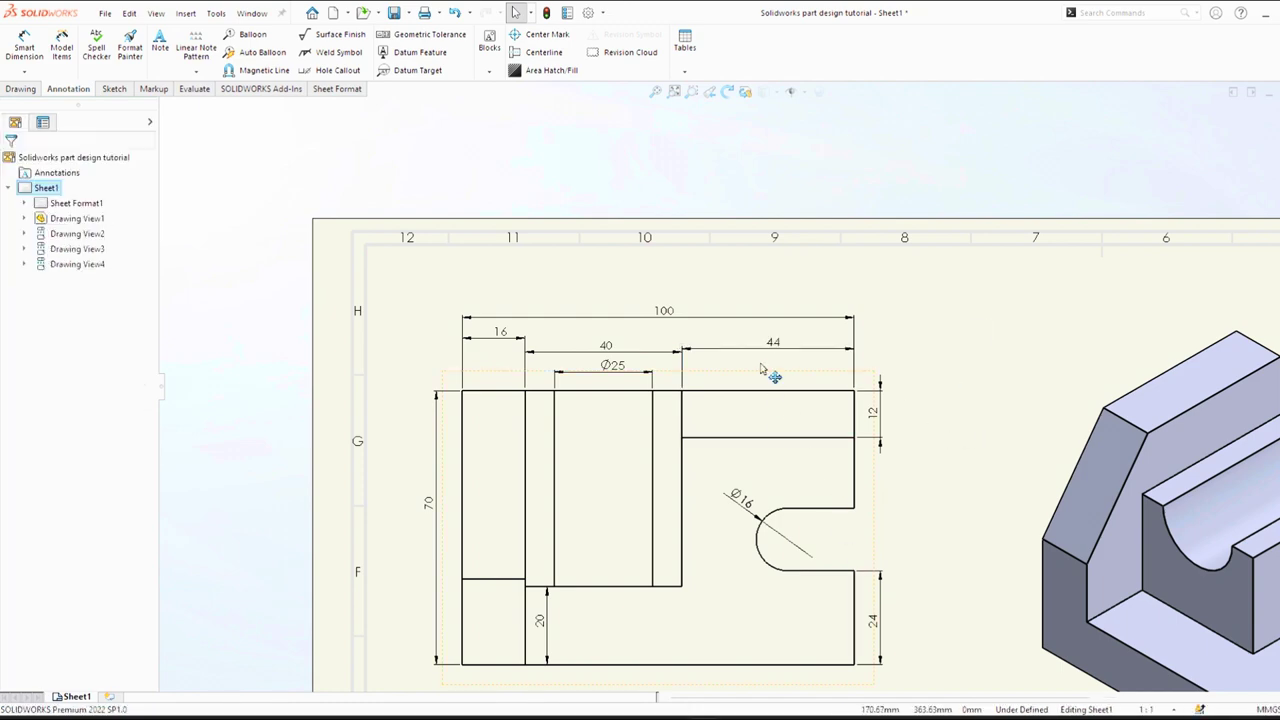
{"action": "scroll", "coordinate": [766, 366], "scroll_direction": "down", "scroll_amount": 3}
{"action": "scroll", "coordinate": [707, 476], "scroll_direction": "up", "scroll_amount": 3}
{"action": "scroll", "coordinate": [707, 476], "scroll_direction": "down", "scroll_amount": 3}
{"action": "scroll", "coordinate": [898, 265], "scroll_direction": "up", "scroll_amount": 1}
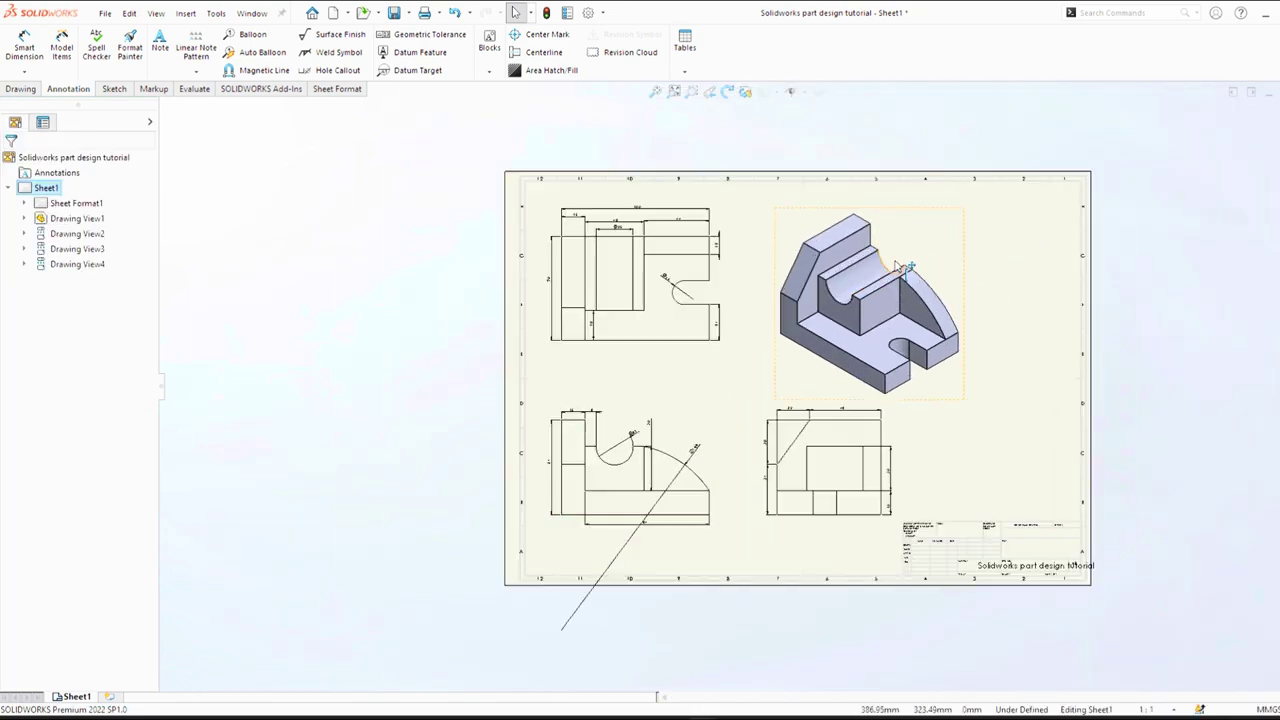
Step: Save the drawing as an Adobe PDF named Solidworks part design tutorial in the Practice Tutorials folder
{"action": "left_click", "coordinate": [410, 15]}
{"action": "left_click", "coordinate": [424, 50]}
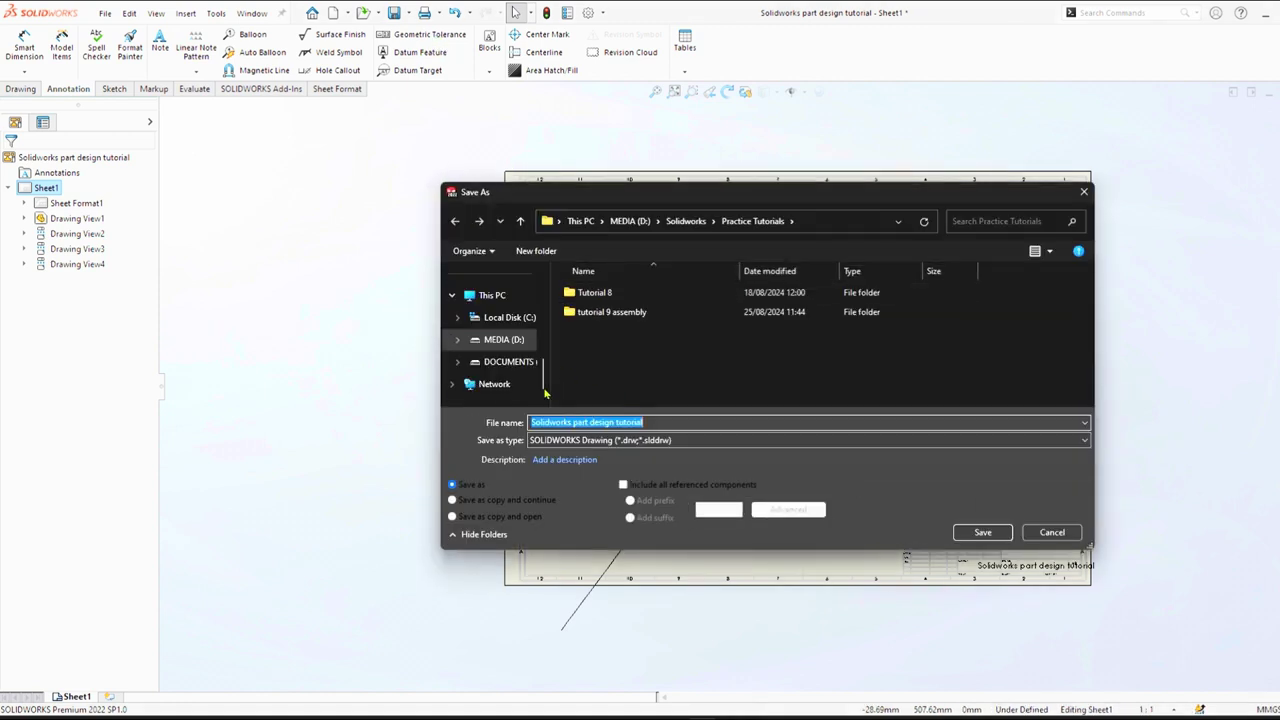
{"action": "left_click", "coordinate": [988, 441]}
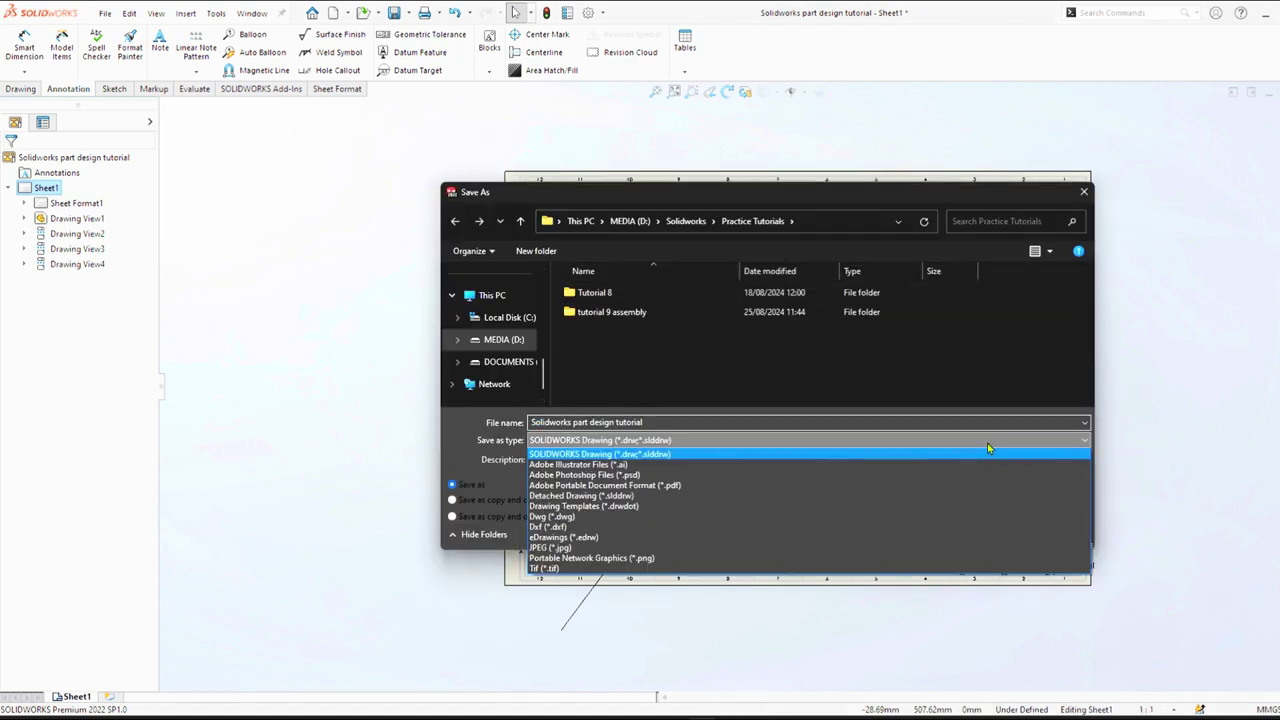
{"action": "left_click", "coordinate": [710, 486]}
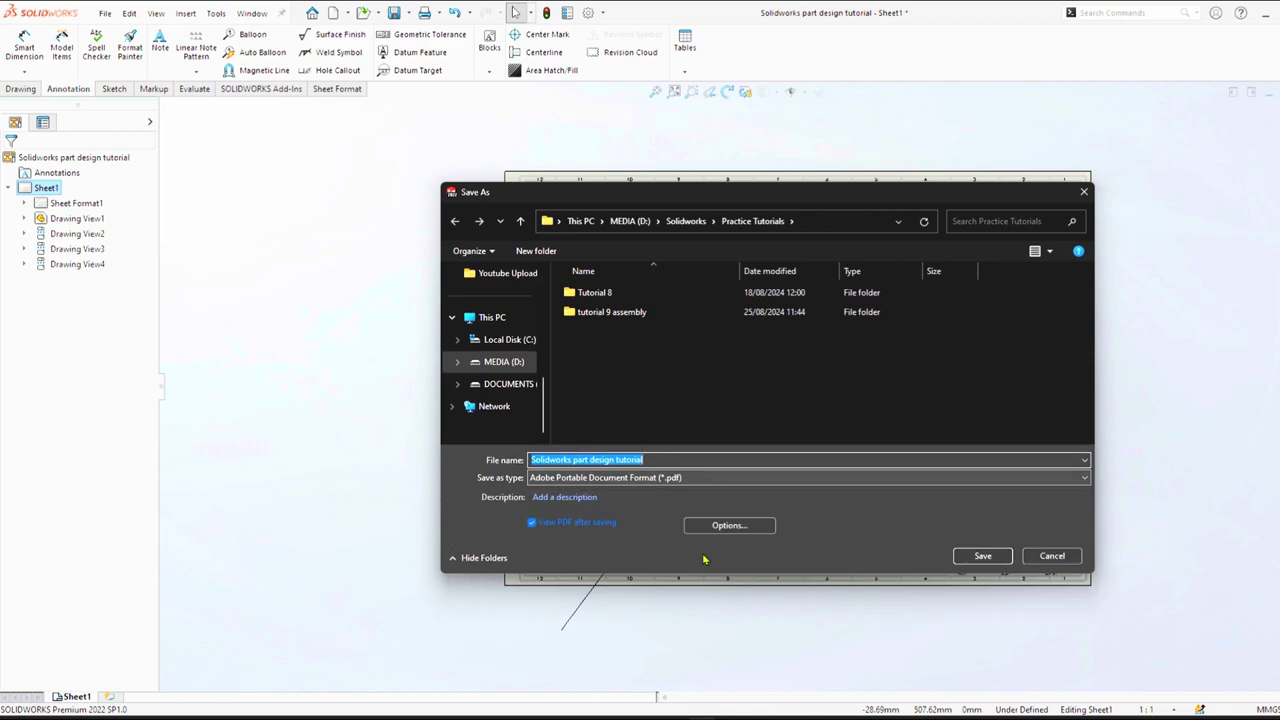
{"action": "left_click", "coordinate": [983, 556]}
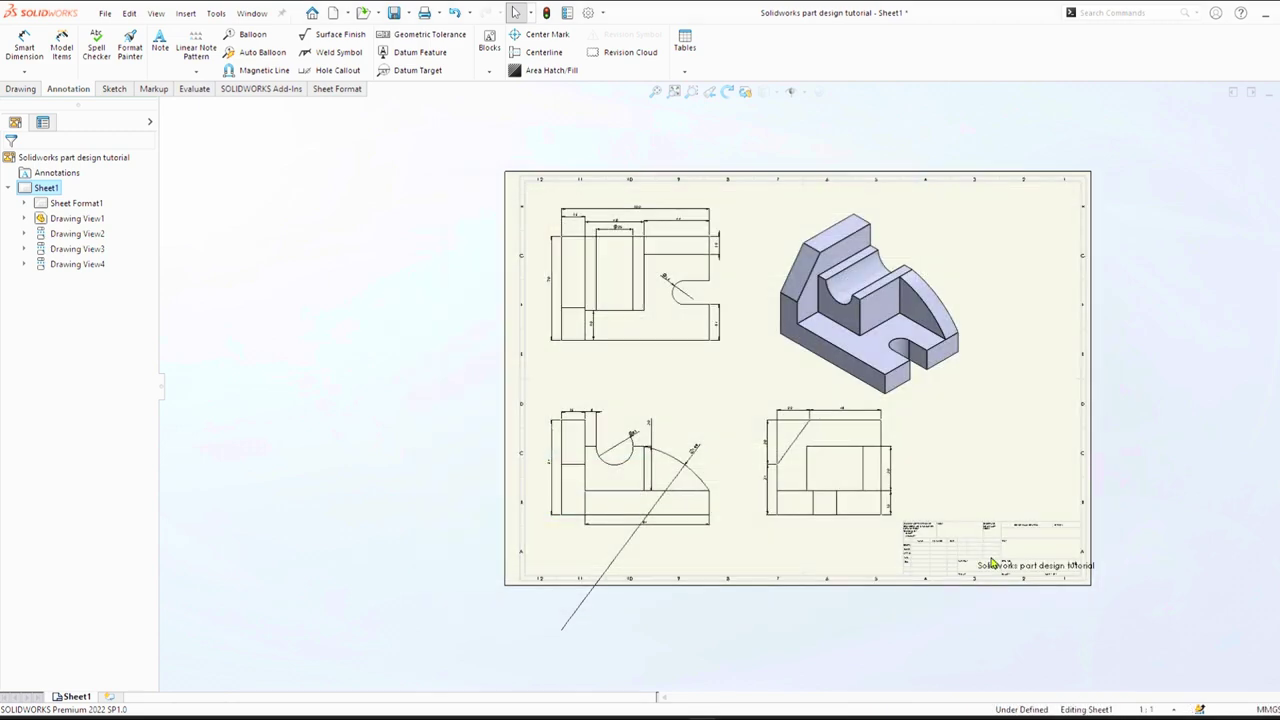